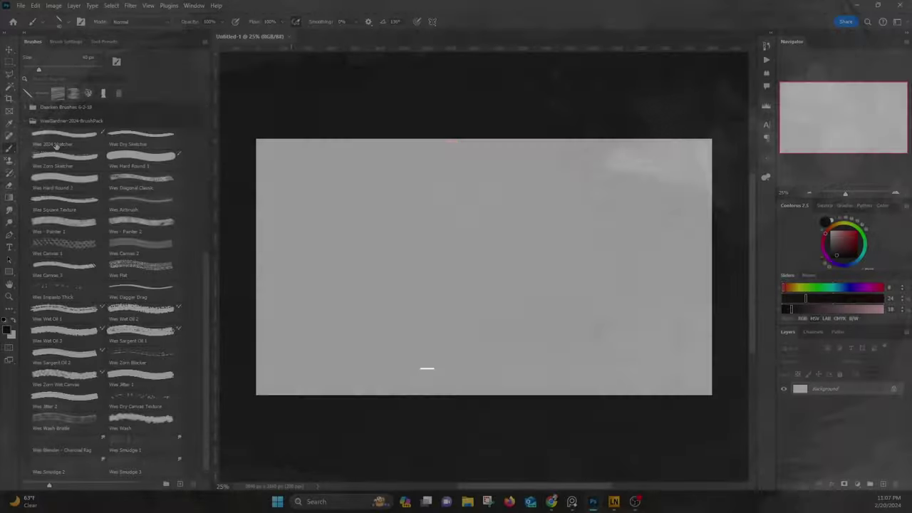
Step: Choose the Wes 2024 Sketcher brush with a near-black colour and add a new layer named Sketch
click(56, 145)
click(830, 257)
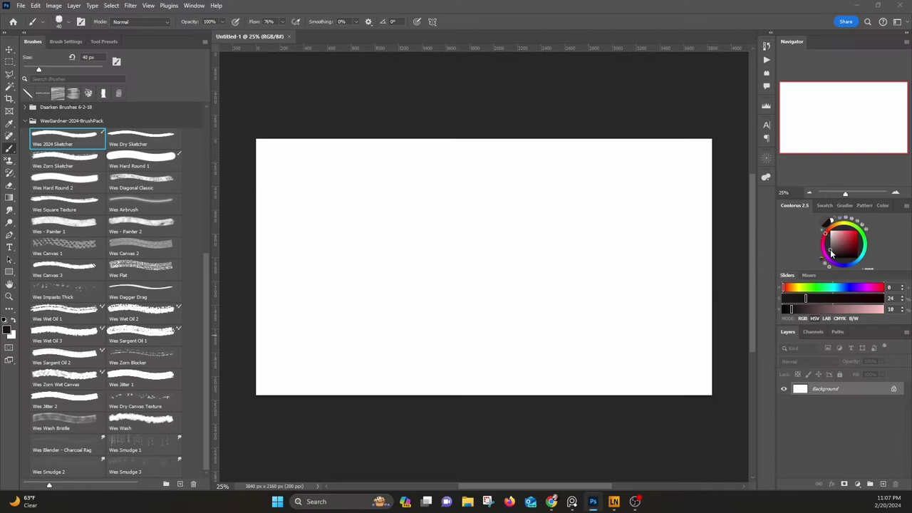
click(883, 484)
text(Sketch)
key(Return)
Step: Sketch a horizontal ground line across the lower canvas, with a few short grass marks at its left end
drag(305, 309, 292, 314)
drag(309, 318, 291, 323)
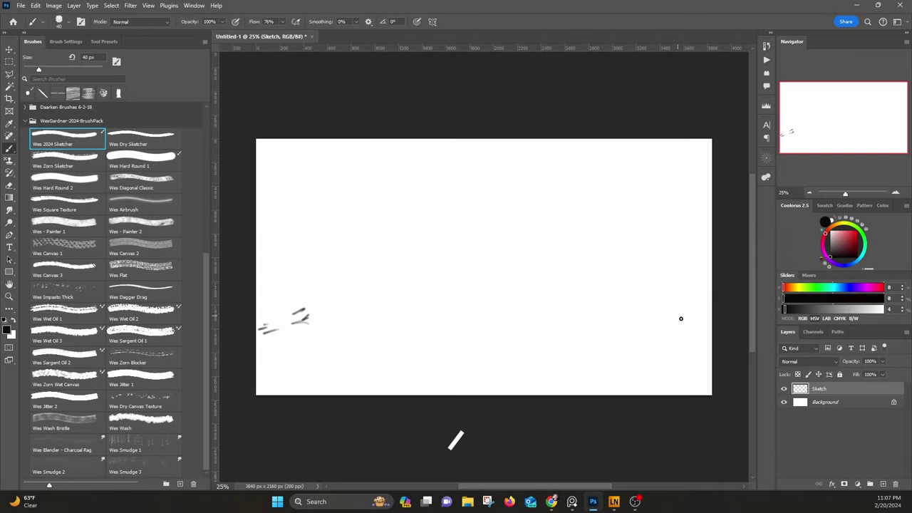
drag(687, 321, 356, 334)
drag(265, 325, 705, 326)
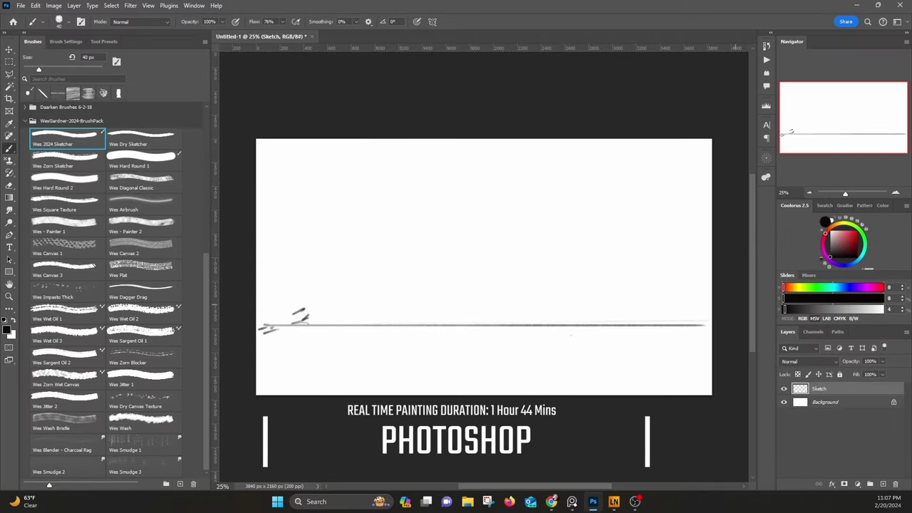
Step: Sketch the cabin's low side porch with its posts and the main gable roof with a ridge line receding to the right
mouse_move(424, 292)
mouse_down()
mouse_move(424, 325)
mouse_move(524, 292)
mouse_up()
mouse_move(406, 294)
mouse_down()
mouse_move(511, 289)
mouse_move(498, 330)
mouse_up()
mouse_move(488, 278)
mouse_down()
mouse_move(544, 215)
mouse_move(584, 277)
mouse_up()
drag(541, 221, 595, 288)
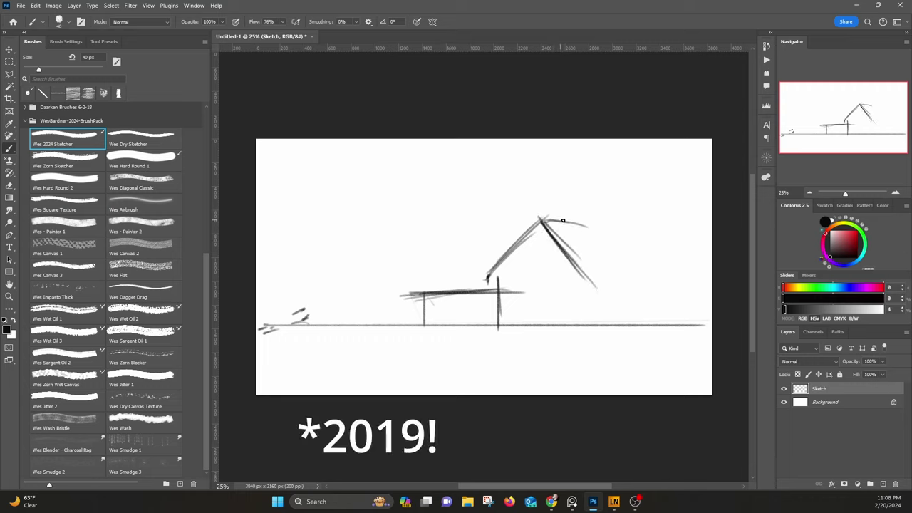
drag(543, 220, 639, 242)
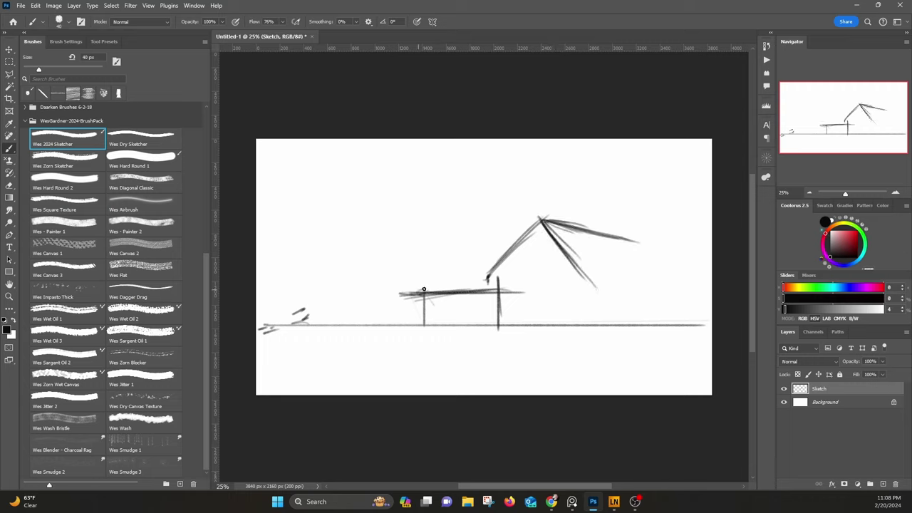
Step: Add the sloping side-porch roof with loose strokes above it and thicken the porch posts
mouse_move(421, 292)
mouse_down()
mouse_move(478, 275)
mouse_move(509, 252)
mouse_up()
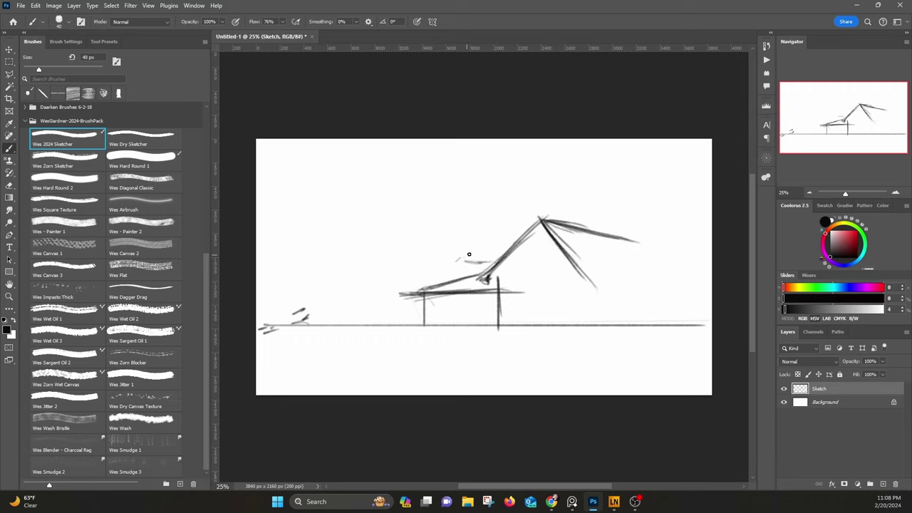
mouse_move(450, 263)
mouse_down()
mouse_move(491, 254)
mouse_move(430, 280)
mouse_up()
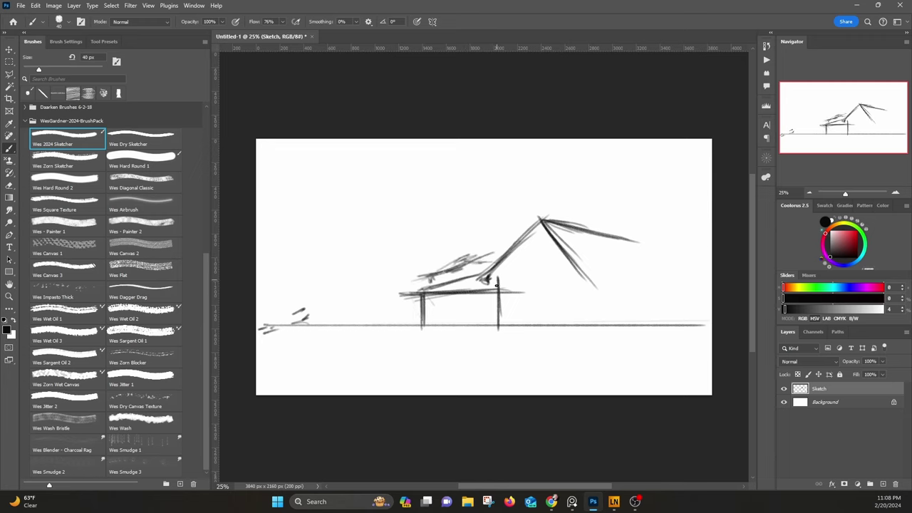
drag(492, 275, 491, 338)
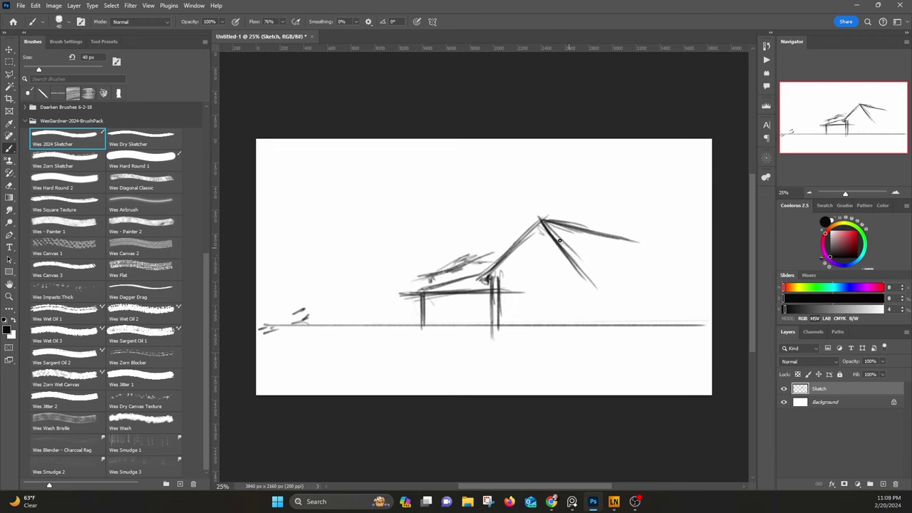
Step: Rework the main roof by erasing stray peak lines and drawing the ridge, far slope and lower eave
mouse_move(543, 227)
mouse_down()
mouse_move(583, 271)
mouse_move(543, 226)
mouse_move(575, 253)
mouse_move(571, 239)
mouse_move(594, 237)
mouse_up()
key(e)
key(b)
mouse_move(538, 225)
mouse_down()
mouse_move(651, 252)
mouse_move(675, 274)
mouse_up()
mouse_move(542, 228)
mouse_down()
mouse_move(627, 277)
mouse_move(688, 283)
mouse_up()
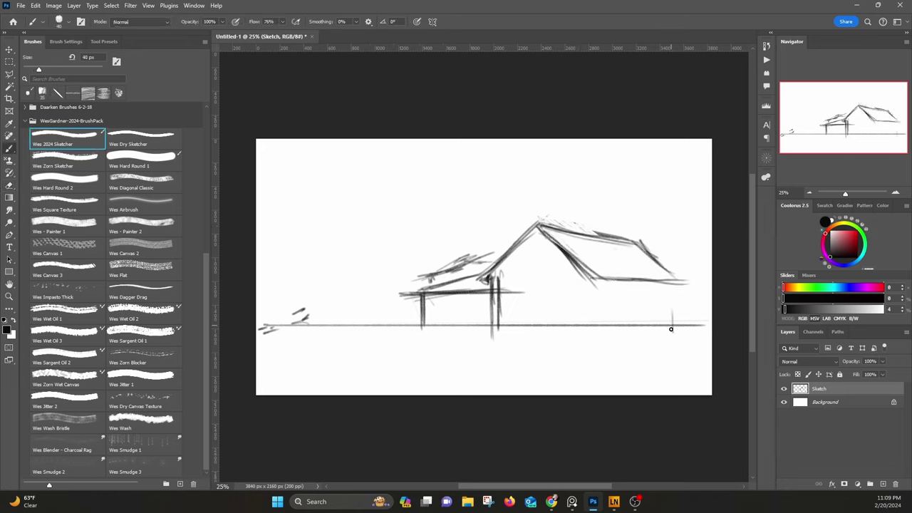
Step: Sketch a tall trunk and ground contours in the right foreground, and scale the whole sketch down slightly
mouse_move(670, 330)
mouse_down()
mouse_move(676, 140)
mouse_move(670, 368)
mouse_move(682, 367)
mouse_move(665, 315)
mouse_move(670, 334)
mouse_move(652, 366)
mouse_move(573, 377)
mouse_move(581, 366)
mouse_move(665, 349)
mouse_up()
key(ctrl+t)
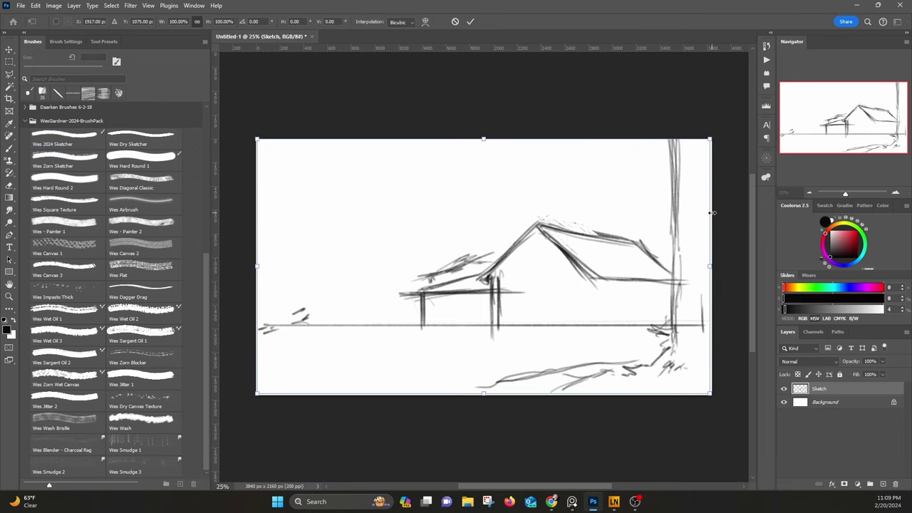
mouse_move(711, 139)
mouse_down()
mouse_move(672, 161)
mouse_move(638, 242)
mouse_up()
key(Return)
Step: Complete the large right tree with a second trunk edge and foliage, and sketch two trunk lines and undergrowth on the left
mouse_move(666, 343)
mouse_down()
mouse_move(659, 142)
mouse_move(700, 168)
mouse_up()
drag(663, 201, 685, 226)
drag(691, 287, 711, 170)
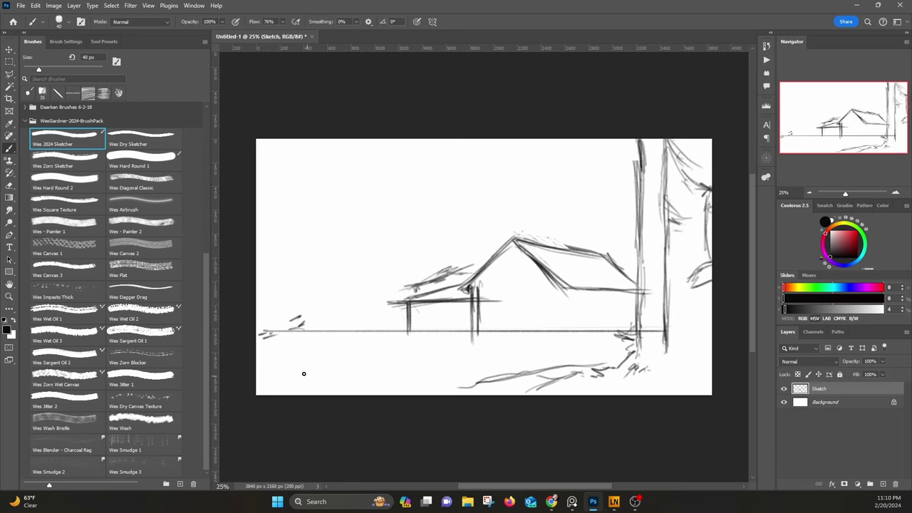
mouse_move(262, 337)
mouse_down()
mouse_move(318, 376)
mouse_move(344, 379)
mouse_move(354, 361)
mouse_move(343, 327)
mouse_move(320, 315)
mouse_move(324, 144)
mouse_up()
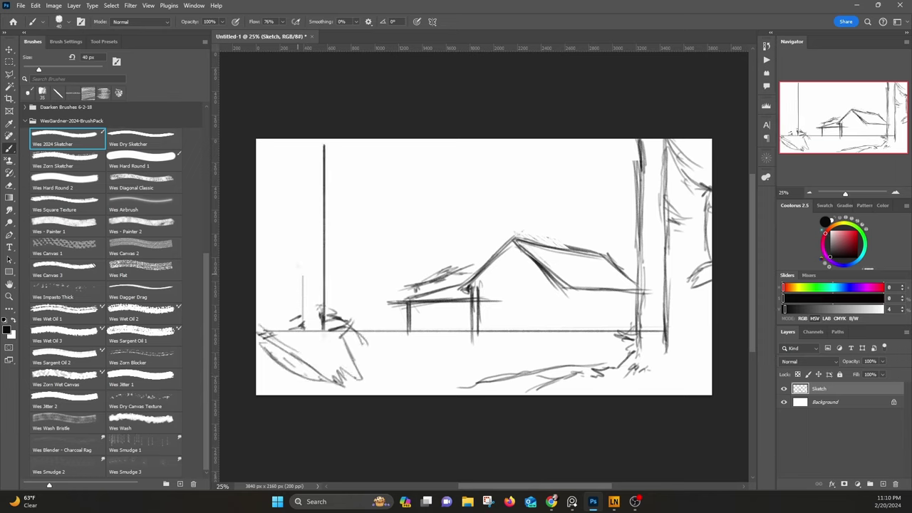
drag(303, 264, 303, 146)
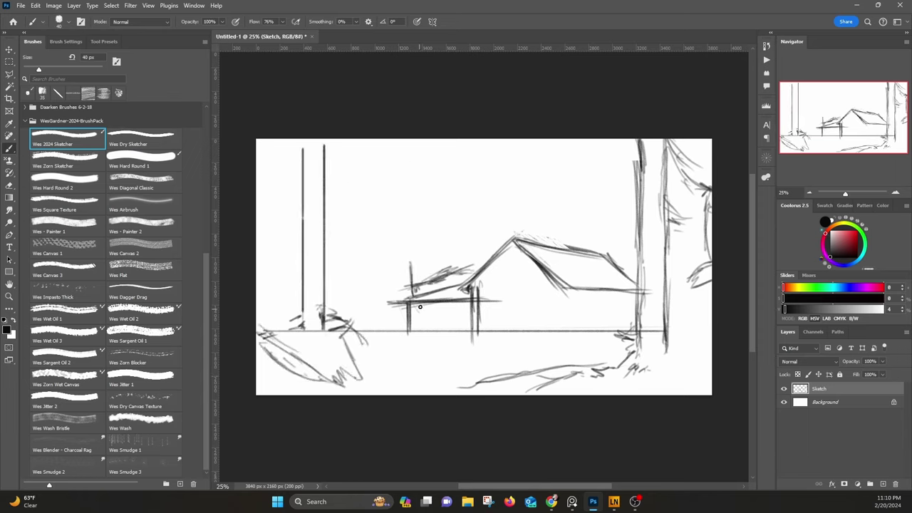
Step: Sketch bushes below the side porch, front steps leading to the cabin, and a tall trunk behind the side porch
mouse_move(399, 331)
mouse_down()
mouse_move(535, 340)
mouse_move(477, 345)
mouse_move(514, 348)
mouse_move(475, 354)
mouse_move(545, 353)
mouse_up()
drag(457, 358, 534, 358)
mouse_move(488, 321)
mouse_down()
mouse_move(470, 335)
mouse_move(393, 332)
mouse_move(386, 344)
mouse_up()
drag(393, 267, 408, 157)
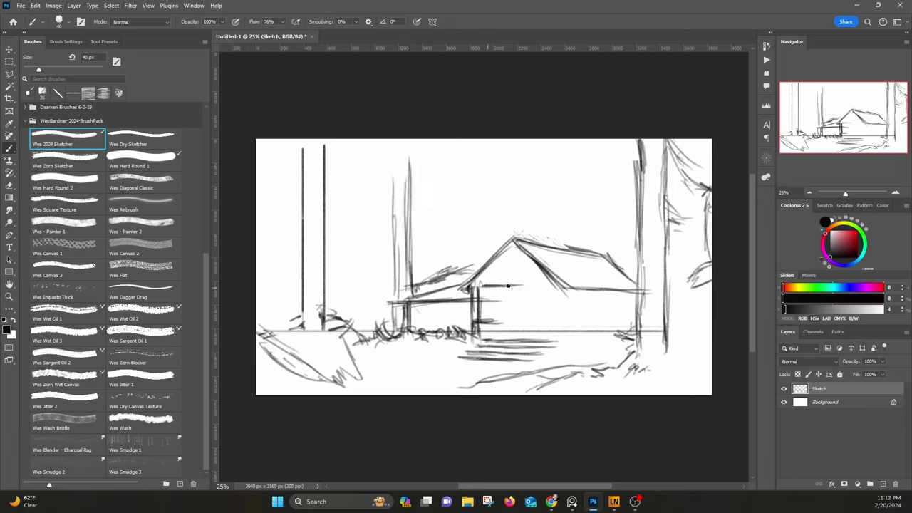
Step: Draw the gable's truss beams, the right front porch post and the base line of the cabin's right wing
mouse_move(503, 285)
mouse_down()
mouse_move(553, 283)
mouse_move(543, 277)
mouse_up()
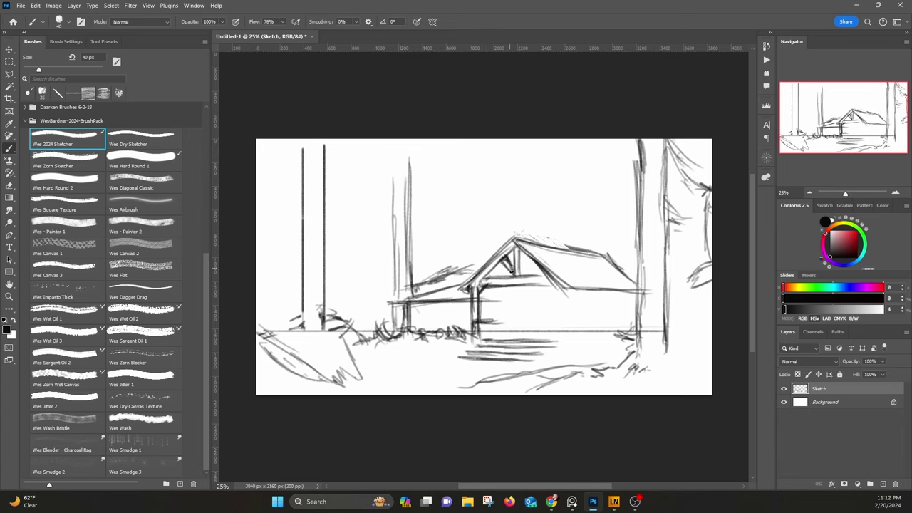
drag(545, 284, 557, 297)
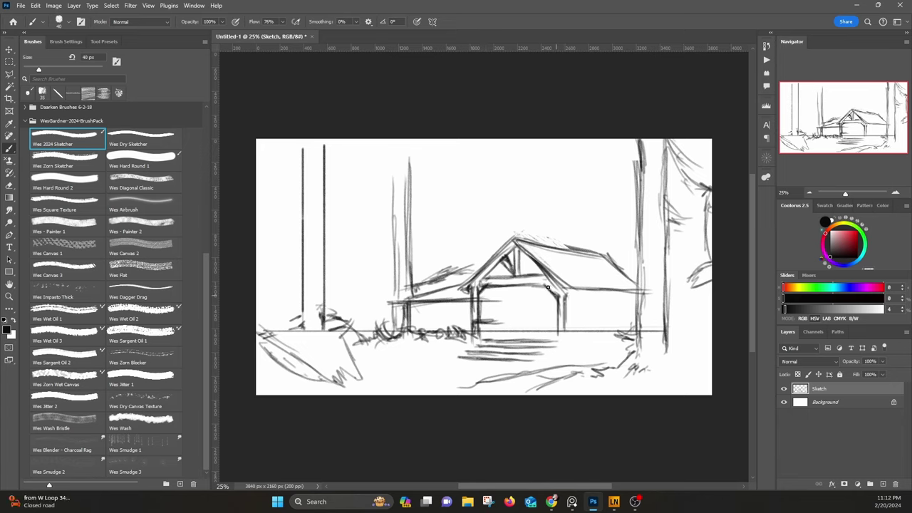
mouse_move(571, 323)
mouse_down()
mouse_move(634, 325)
mouse_move(583, 341)
mouse_move(598, 333)
mouse_move(568, 336)
mouse_move(619, 338)
mouse_move(561, 337)
mouse_up()
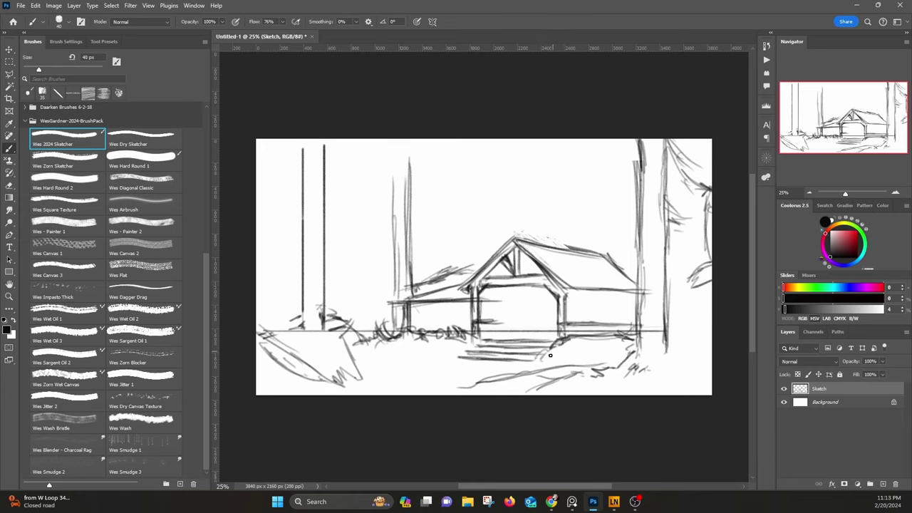
Step: Erase stray lines inside the porch and add a chimney, a front door, right-wing windows and side-porch posts
key(e)
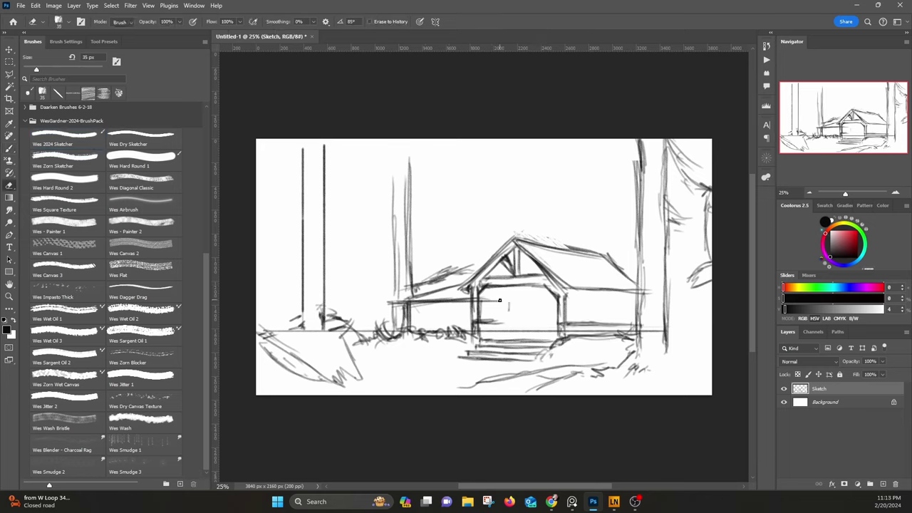
key(b)
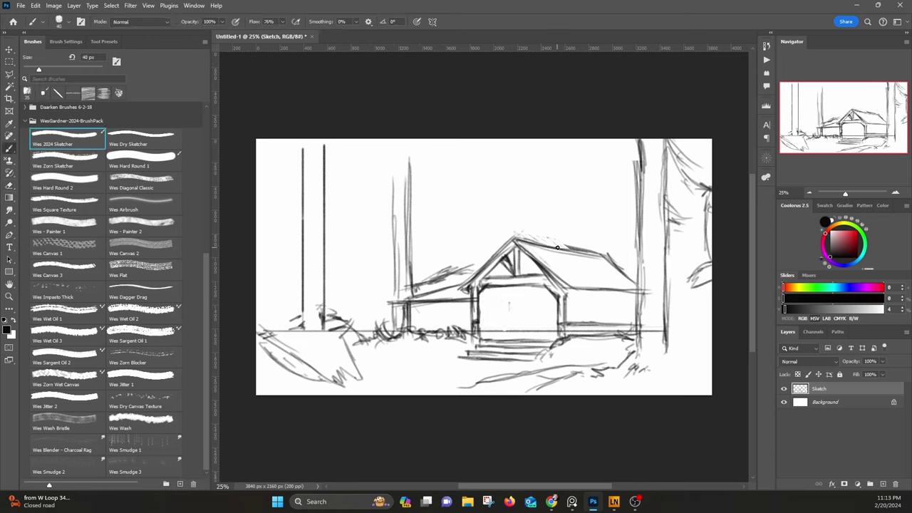
drag(562, 248, 558, 232)
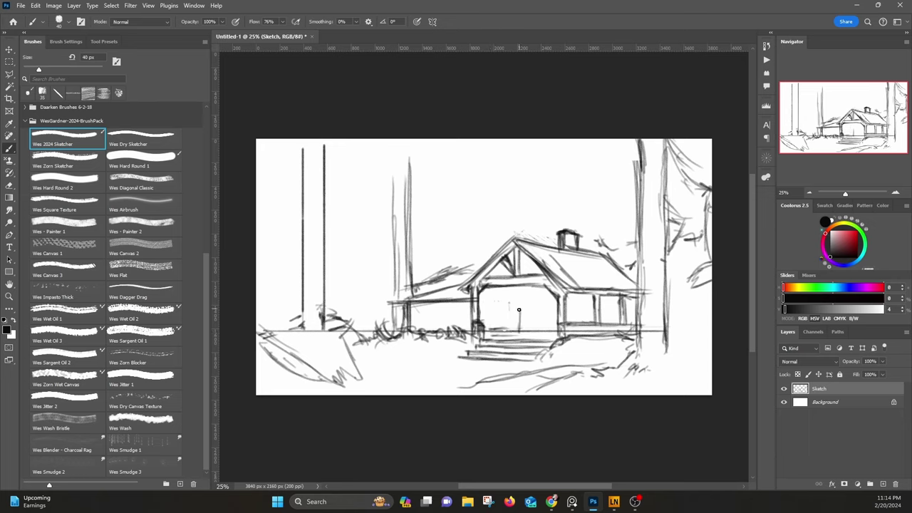
drag(539, 337, 536, 295)
drag(423, 301, 423, 335)
Step: Sketch thin vertical tree trunks rising behind the side porch and the gable peak
drag(460, 207, 462, 268)
drag(467, 217, 468, 271)
drag(490, 204, 491, 250)
drag(506, 173, 508, 236)
drag(517, 146, 519, 233)
Step: Sketch branches and jagged foliage around the trees along the left edge of the canvas
drag(312, 217, 293, 243)
drag(298, 191, 303, 222)
drag(263, 191, 277, 229)
drag(258, 213, 282, 257)
mouse_move(282, 255)
mouse_down()
mouse_move(257, 272)
mouse_move(257, 293)
mouse_up()
drag(270, 149, 270, 208)
Step: Draw sweeping ground contours and path lines across the foreground in front of the cabin steps
mouse_move(271, 262)
mouse_down()
mouse_move(253, 376)
mouse_move(356, 393)
mouse_move(396, 362)
mouse_up()
drag(356, 358, 396, 367)
mouse_move(532, 363)
mouse_down()
mouse_move(449, 376)
mouse_move(553, 393)
mouse_up()
drag(463, 398, 408, 378)
mouse_move(464, 364)
mouse_down()
mouse_move(394, 377)
mouse_move(458, 386)
mouse_up()
drag(475, 378, 512, 390)
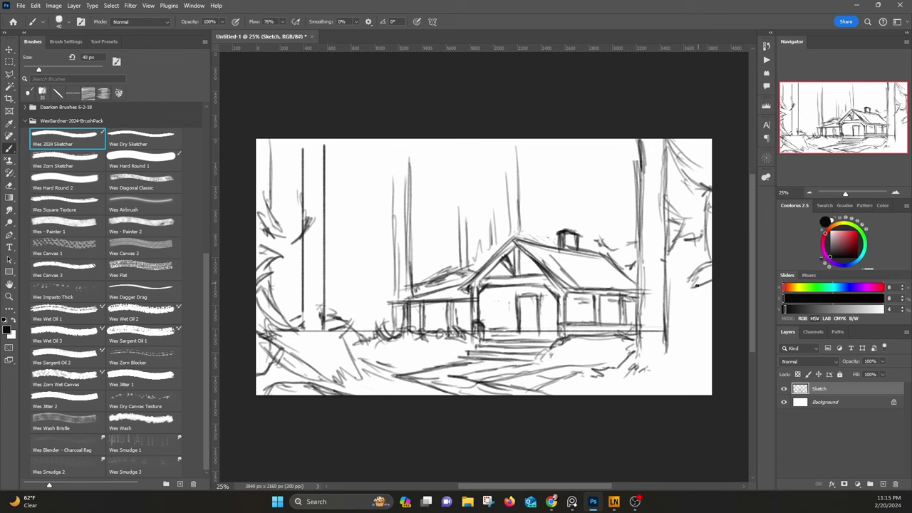
Step: Sketch undergrowth around the base of the right tree and erase the leftover horizontal ground line
mouse_move(697, 317)
mouse_down()
mouse_move(644, 342)
mouse_move(666, 322)
mouse_up()
key(e)
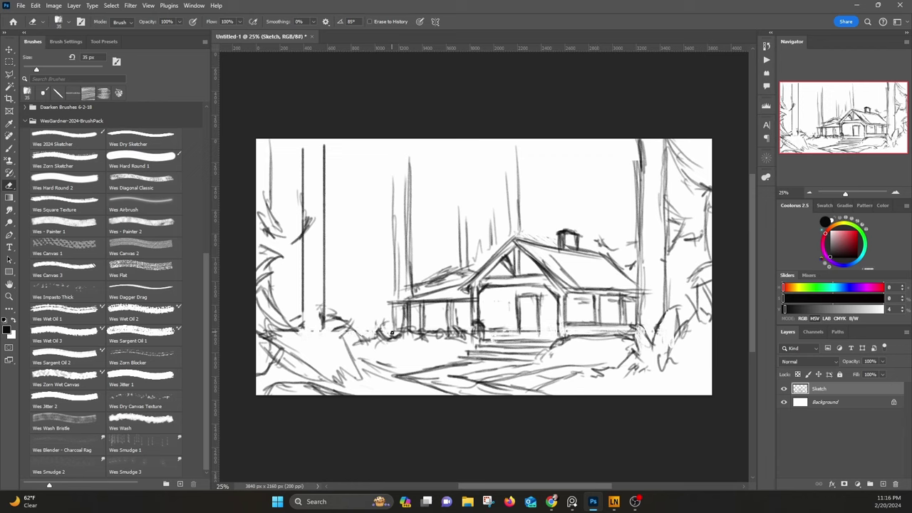
key(b)
Step: Add leaning trunks behind the left foreground trees and more branches along the upper-left edge
mouse_move(401, 211)
mouse_down()
mouse_move(393, 142)
mouse_move(408, 151)
mouse_up()
drag(351, 325, 326, 178)
drag(364, 326, 332, 184)
drag(379, 319, 334, 144)
drag(281, 176, 273, 227)
drag(270, 144, 302, 191)
drag(293, 170, 276, 214)
Step: Fill the gaps above the side porch and between the left trees with thin distant trunk lines
drag(437, 269, 431, 219)
drag(440, 263, 436, 213)
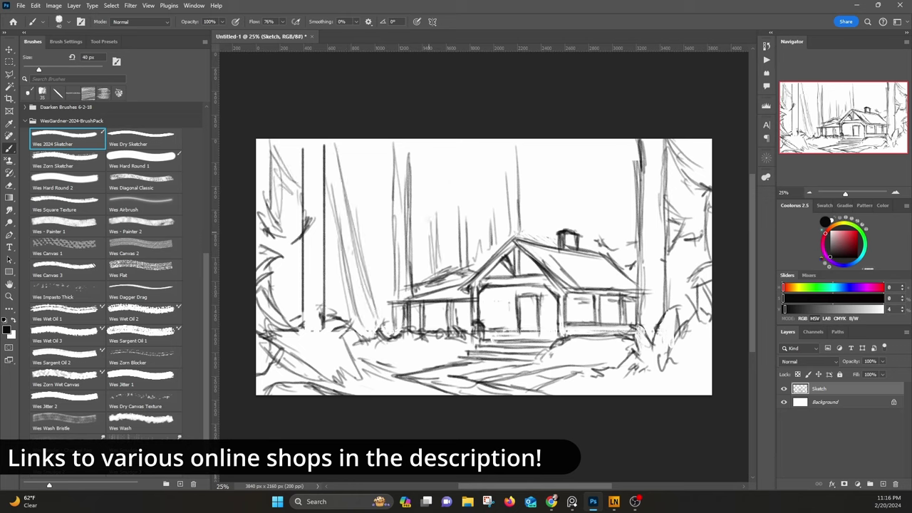
drag(422, 279, 420, 232)
mouse_move(426, 277)
mouse_down()
mouse_move(426, 225)
mouse_move(379, 305)
mouse_up()
mouse_move(345, 262)
mouse_down()
mouse_move(339, 320)
mouse_move(332, 317)
mouse_up()
drag(287, 248, 282, 314)
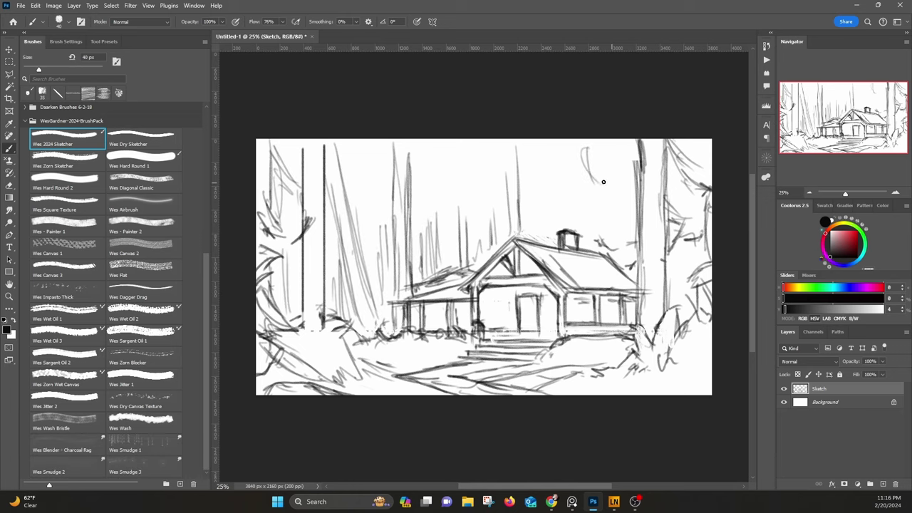
Step: Sketch loose foliage clumps and trunk lines in the treetops above the cabin and to its right
drag(581, 147, 606, 184)
drag(617, 153, 632, 194)
mouse_move(600, 201)
mouse_down()
mouse_move(627, 220)
mouse_move(627, 254)
mouse_up()
drag(550, 171, 540, 205)
drag(528, 142, 556, 186)
mouse_move(548, 168)
mouse_down()
mouse_move(539, 235)
mouse_move(517, 232)
mouse_up()
drag(487, 142, 485, 232)
Step: Continue the foliage clumps across the upper-left canopy and darken the lines around the left foreground trunks
mouse_move(436, 161)
mouse_down()
mouse_move(462, 184)
mouse_move(432, 212)
mouse_up()
drag(476, 164, 448, 188)
mouse_move(480, 143)
mouse_down()
mouse_move(447, 190)
mouse_move(397, 196)
mouse_up()
drag(427, 162, 369, 225)
mouse_move(374, 178)
mouse_down()
mouse_move(360, 187)
mouse_move(353, 158)
mouse_up()
mouse_move(398, 141)
mouse_down()
mouse_move(350, 161)
mouse_move(347, 199)
mouse_up()
drag(359, 167, 342, 258)
drag(336, 215, 326, 319)
drag(321, 178, 314, 268)
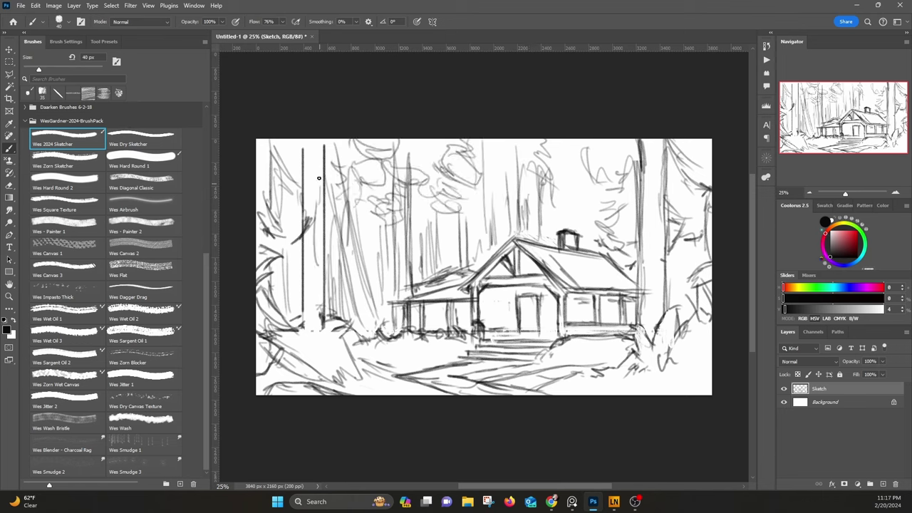
drag(344, 155, 321, 181)
drag(320, 155, 331, 199)
Step: Clean up and redraw the porch's door and window lines, and add slanted plank lines to the main roof
key(e)
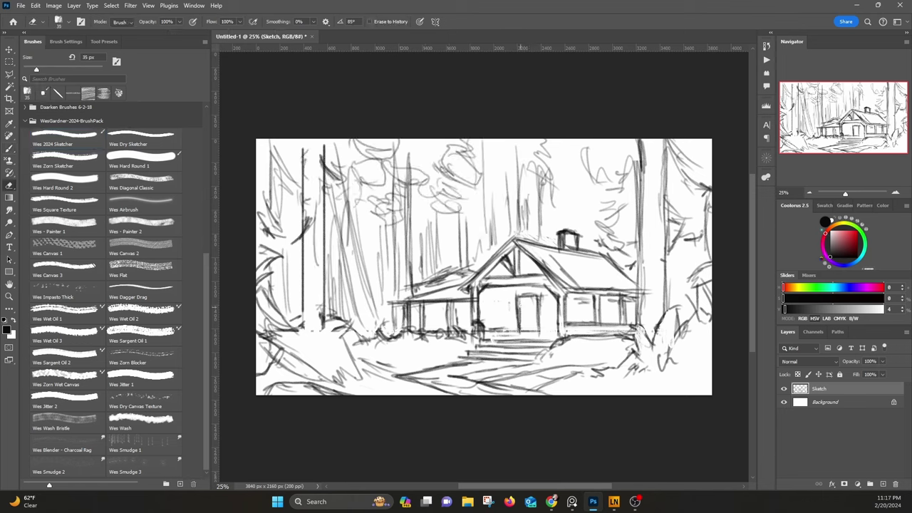
key(b)
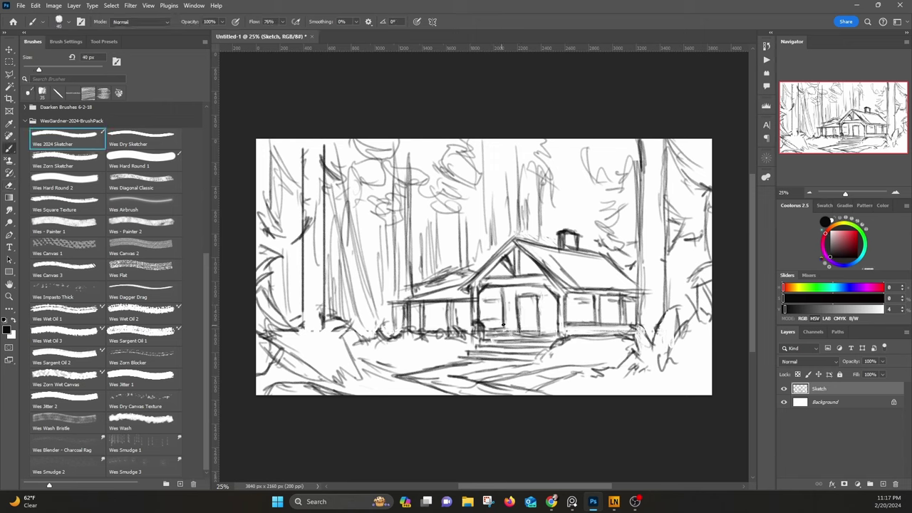
drag(508, 328, 506, 288)
key(e)
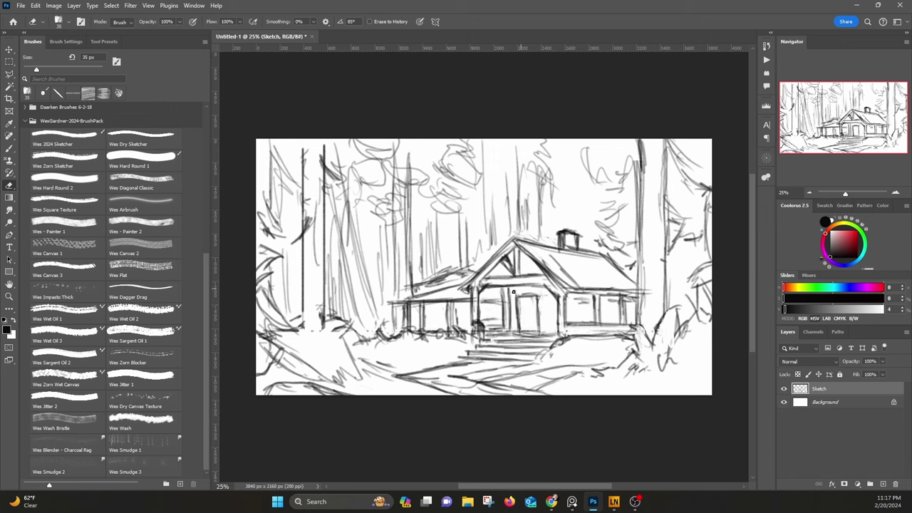
key(b)
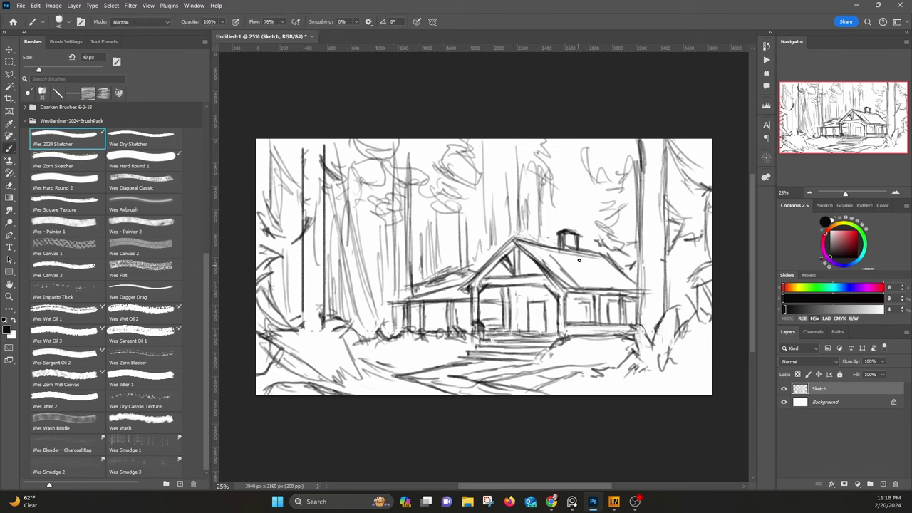
drag(578, 254, 626, 288)
drag(390, 320, 376, 262)
Step: Add a new layer between the Background and Sketch layers and fill it with mid-grey
click(846, 403)
click(882, 483)
click(36, 5)
click(47, 155)
click(309, 126)
click(291, 206)
click(362, 126)
Step: Paint dark grey into the gable, the large foreground trunks and the left foreground using the Wes - Painter 1 brush at 90 px
click(64, 226)
click(288, 6)
click(830, 253)
key(bracketright)
key(bracketright)
key(bracketright)
key(bracketright)
key(bracketright)
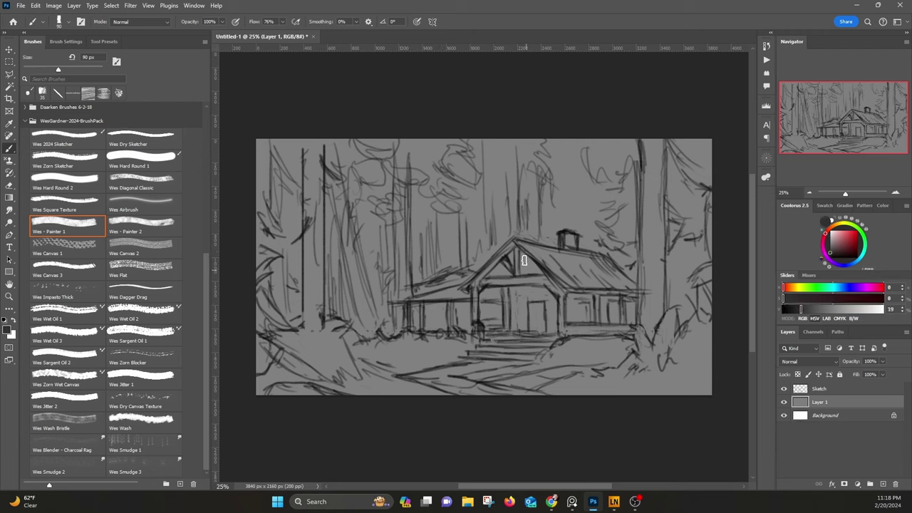
drag(524, 256, 527, 270)
mouse_move(641, 194)
mouse_down()
mouse_move(647, 204)
mouse_move(655, 146)
mouse_up()
drag(312, 151, 314, 335)
mouse_move(295, 369)
mouse_down()
mouse_move(264, 336)
mouse_move(261, 377)
mouse_up()
drag(274, 158, 269, 238)
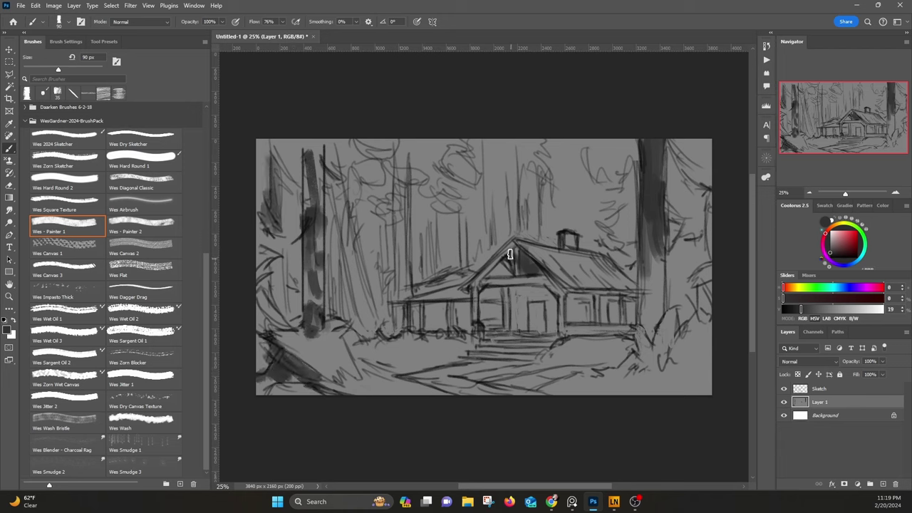
Step: Block in dark grey shadows across the gable, porch interior, side porch, right wing and the bushes in front of it
mouse_move(511, 248)
mouse_down()
mouse_move(491, 272)
mouse_move(507, 279)
mouse_move(490, 324)
mouse_move(545, 319)
mouse_move(486, 302)
mouse_move(457, 314)
mouse_move(418, 305)
mouse_move(410, 322)
mouse_up()
mouse_move(566, 292)
mouse_down()
mouse_move(595, 292)
mouse_move(576, 320)
mouse_move(588, 310)
mouse_move(474, 320)
mouse_move(518, 287)
mouse_move(515, 265)
mouse_up()
key(bracketleft)
key(bracketleft)
key(bracketleft)
mouse_move(605, 298)
mouse_down()
mouse_move(617, 320)
mouse_move(600, 327)
mouse_move(619, 349)
mouse_move(564, 352)
mouse_up()
Step: Enlarge the brush to 100 px and paint dark undergrowth around and behind the right foreground tree
key(bracketright)
key(bracketright)
key(bracketright)
key(bracketright)
mouse_move(670, 356)
mouse_down()
mouse_move(650, 335)
mouse_move(708, 345)
mouse_move(703, 260)
mouse_move(652, 315)
mouse_move(689, 246)
mouse_up()
Step: Paint light grey highlights on the main roof, the right front post, the path and the side-porch roof
click(829, 236)
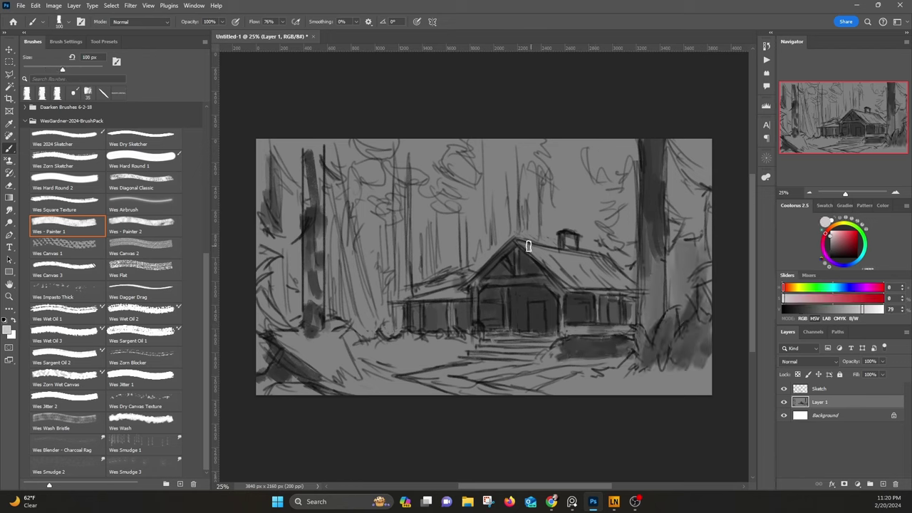
mouse_move(532, 252)
mouse_down()
mouse_move(585, 259)
mouse_move(638, 290)
mouse_up()
mouse_move(561, 295)
mouse_down()
mouse_move(563, 338)
mouse_move(473, 326)
mouse_move(591, 369)
mouse_move(516, 375)
mouse_move(533, 366)
mouse_move(414, 364)
mouse_move(393, 352)
mouse_move(479, 377)
mouse_move(419, 373)
mouse_move(439, 387)
mouse_move(431, 379)
mouse_move(500, 371)
mouse_move(563, 354)
mouse_up()
key(bracketleft)
drag(416, 294, 459, 291)
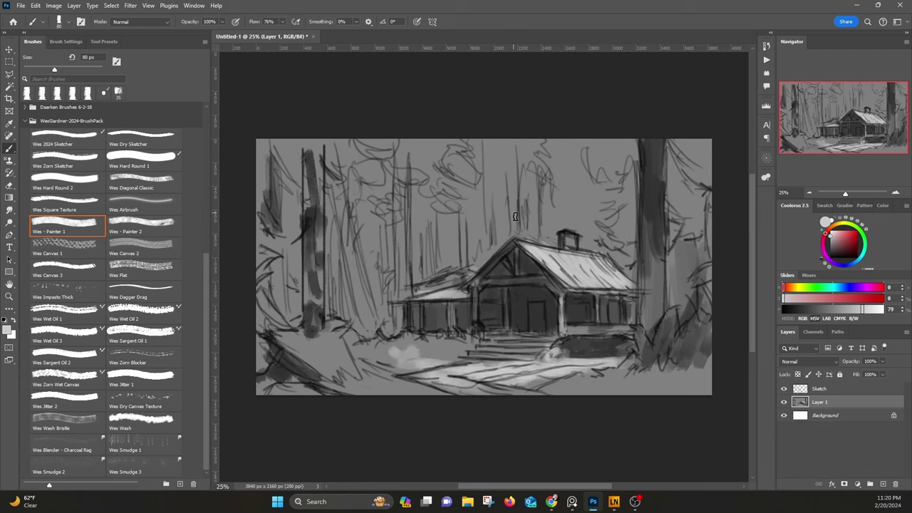
Step: Block in the background trees left of the gable with a darker grey using an enlarged Wes Canvas 3 brush
click(75, 268)
drag(831, 240, 830, 251)
key(bracketright)
key(bracketright)
key(bracketright)
key(bracketright)
mouse_move(457, 233)
mouse_down()
mouse_move(423, 200)
mouse_move(413, 276)
mouse_move(395, 158)
mouse_move(360, 154)
mouse_up()
Step: Paint the left trees and undergrowth in sampled greys using the Wes Canvas 2 brush
click(144, 247)
mouse_move(299, 173)
mouse_down()
mouse_move(264, 171)
mouse_move(285, 249)
mouse_move(264, 313)
mouse_move(311, 377)
mouse_move(269, 378)
mouse_up()
alt+click(302, 344)
mouse_move(302, 344)
mouse_down()
mouse_move(340, 341)
mouse_move(342, 370)
mouse_move(329, 369)
mouse_up()
alt+click(353, 359)
alt+click(319, 329)
mouse_move(314, 294)
mouse_down()
mouse_move(285, 235)
mouse_move(370, 313)
mouse_move(349, 149)
mouse_move(396, 158)
mouse_move(398, 214)
mouse_move(456, 171)
mouse_move(442, 135)
mouse_move(389, 299)
mouse_up()
Step: Cover the forest behind the cabin and the bushes below the side porch with dark grey texture using Wes Canvas 1 at 400 px
click(70, 247)
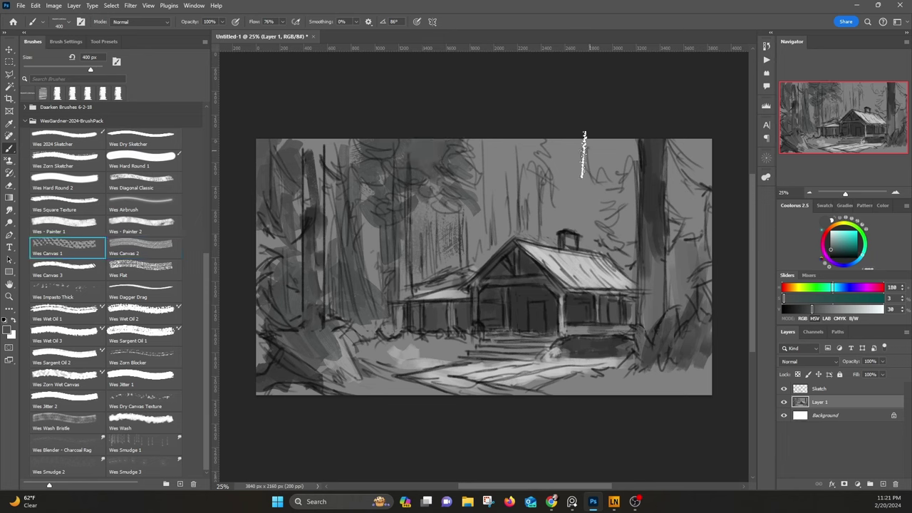
mouse_move(563, 167)
mouse_down()
mouse_move(510, 182)
mouse_move(485, 264)
mouse_move(413, 285)
mouse_move(320, 152)
mouse_move(268, 304)
mouse_move(391, 377)
mouse_move(335, 214)
mouse_up()
drag(402, 341, 470, 355)
drag(459, 280, 428, 284)
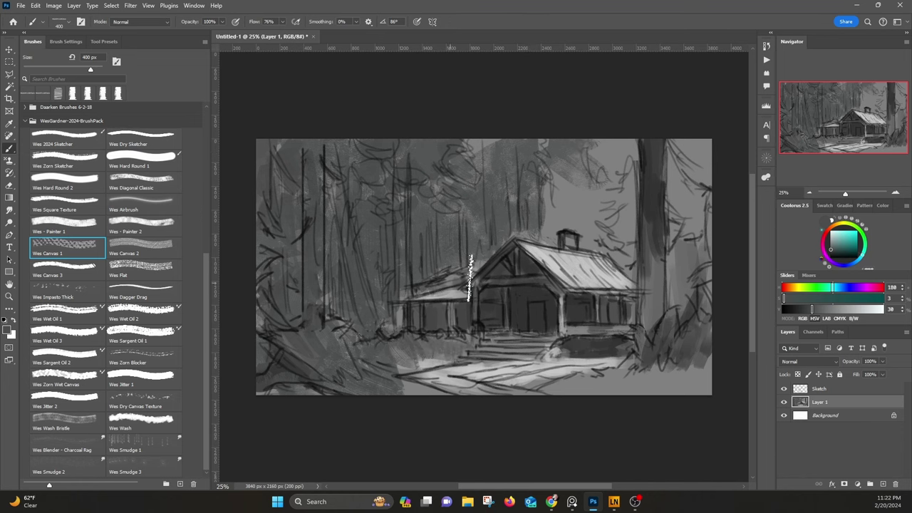
Step: Fill the forest right of the cabin and the lower-right foreground with textured dark grey, and darken the porches at 100 px
mouse_move(550, 218)
mouse_down()
mouse_move(535, 227)
mouse_move(611, 183)
mouse_move(619, 213)
mouse_move(700, 244)
mouse_move(663, 318)
mouse_move(698, 396)
mouse_move(694, 364)
mouse_up()
alt+click(636, 227)
key(bracketleft)
key(bracketleft)
key(bracketleft)
key(bracketleft)
key(bracketleft)
key(bracketleft)
key(bracketleft)
drag(435, 328, 436, 298)
mouse_move(496, 321)
mouse_down()
mouse_move(506, 265)
mouse_move(484, 273)
mouse_move(517, 253)
mouse_up()
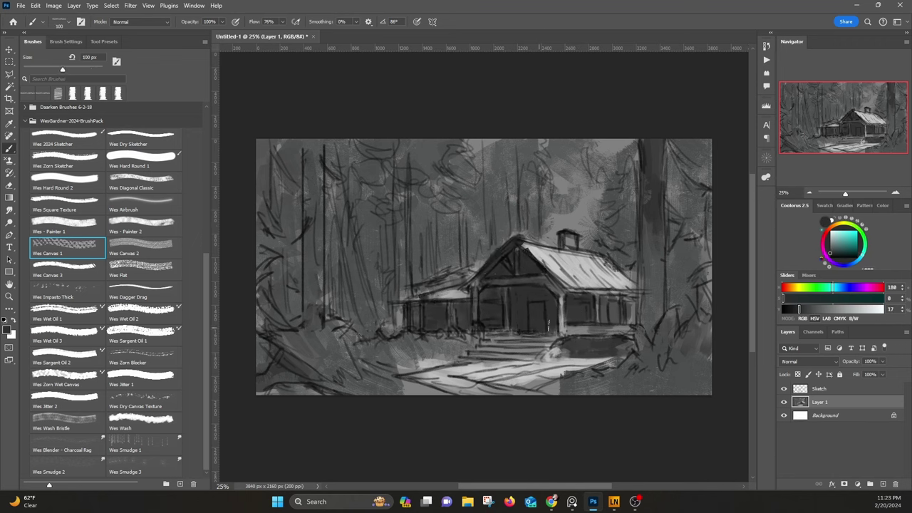
Step: Darken the bush in front of the porch, both large tree trunks and the lower-left mound using Wes Canvas 1
drag(604, 314, 605, 315)
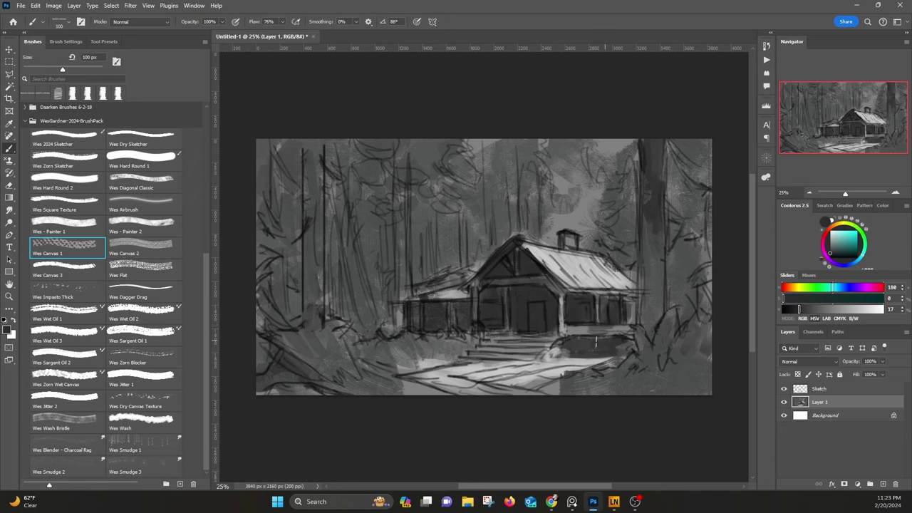
mouse_move(566, 345)
mouse_down()
mouse_move(487, 349)
mouse_move(516, 349)
mouse_move(486, 338)
mouse_move(455, 360)
mouse_up()
drag(647, 187, 660, 184)
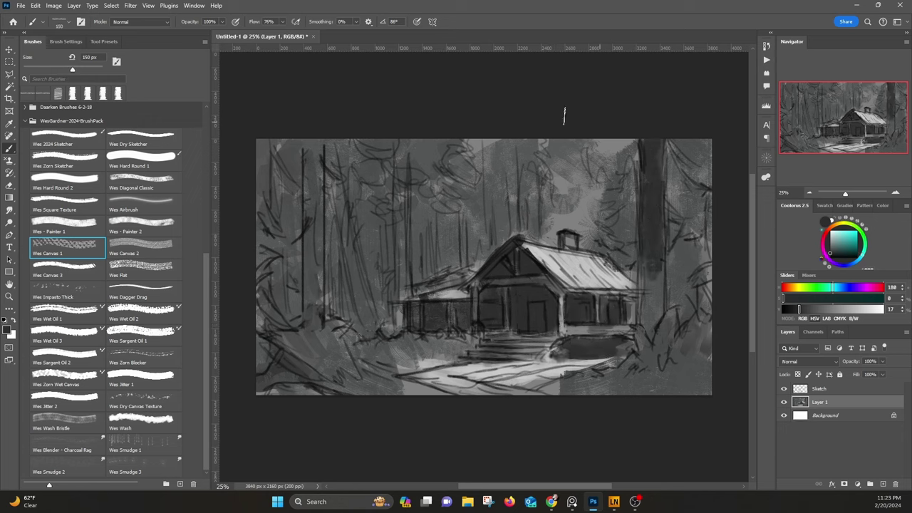
mouse_move(314, 141)
mouse_down()
mouse_move(317, 275)
mouse_move(283, 360)
mouse_move(348, 391)
mouse_move(281, 378)
mouse_move(315, 377)
mouse_move(274, 252)
mouse_move(276, 315)
mouse_move(266, 233)
mouse_move(332, 182)
mouse_move(315, 208)
mouse_move(312, 164)
mouse_up()
alt+click(380, 332)
drag(317, 270, 310, 348)
Step: Deepen the dark grey in the gable, porch openings, right windows, chimney and side porch with the 150 px Wes Canvas 1 brush
mouse_move(460, 315)
mouse_down()
mouse_move(521, 320)
mouse_move(539, 299)
mouse_move(492, 285)
mouse_up()
drag(562, 287, 562, 329)
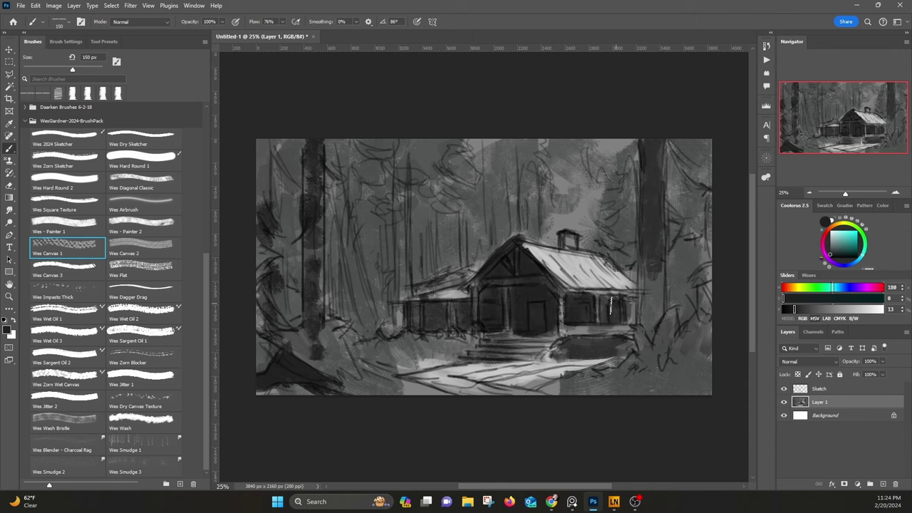
drag(625, 310, 615, 317)
drag(565, 237, 573, 244)
drag(428, 305, 441, 328)
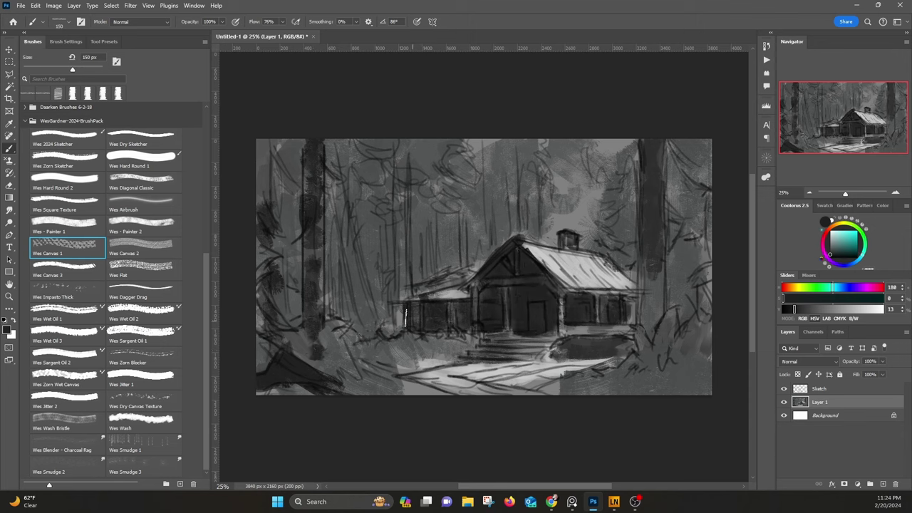
Step: Paint sampled greys over the undergrowth left of the side porch and the ground at the path's left edge
alt+click(380, 303)
drag(384, 307, 382, 326)
alt+click(385, 377)
drag(375, 366, 391, 383)
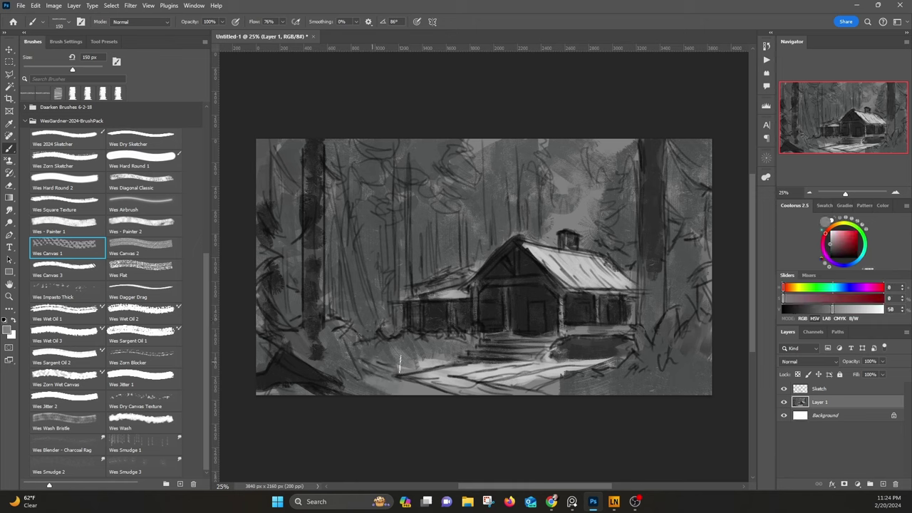
Step: Cover the light gap in the trees above the main roof with sampled mid grey
alt+click(409, 362)
alt+click(570, 208)
alt+click(547, 213)
alt+click(545, 217)
mouse_move(552, 217)
mouse_down()
mouse_move(591, 235)
mouse_move(594, 187)
mouse_up()
drag(598, 149, 635, 160)
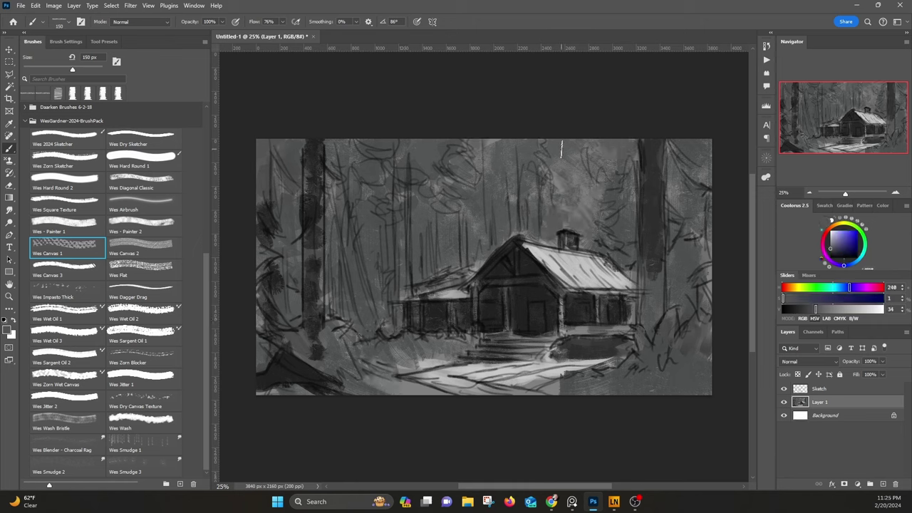
Step: Lower the Sketch layer's opacity to 29% and make Layer 1 active again
click(830, 389)
mouse_move(881, 361)
mouse_down()
mouse_move(854, 375)
mouse_move(879, 375)
mouse_move(855, 375)
mouse_up()
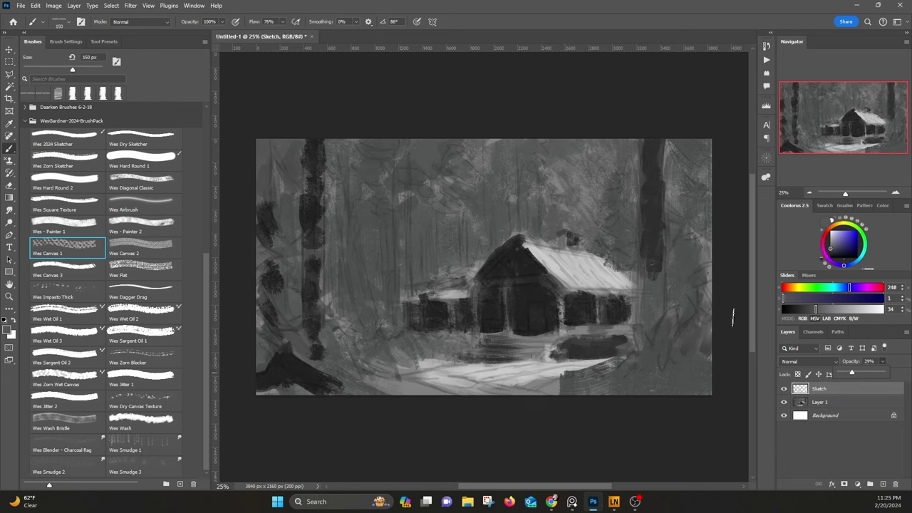
click(829, 402)
Step: Paint dark undergrowth beside the side porch and dark vertical tree trunks in the forest behind it with sampled grey
alt+click(431, 313)
mouse_move(401, 312)
mouse_down()
mouse_move(375, 331)
mouse_move(358, 299)
mouse_up()
mouse_move(373, 200)
mouse_down()
mouse_move(371, 278)
mouse_move(384, 210)
mouse_move(414, 295)
mouse_up()
Step: Rework the left trees and undergrowth with sampled greys using the Wes Hard Round 1 brush at 150 px
click(159, 271)
alt+click(410, 288)
click(66, 399)
click(80, 184)
click(141, 161)
alt+click(356, 286)
mouse_move(355, 299)
mouse_down()
mouse_move(340, 270)
mouse_move(327, 306)
mouse_up()
alt+click(311, 267)
mouse_move(313, 251)
mouse_down()
mouse_move(312, 305)
mouse_move(291, 315)
mouse_up()
alt+click(293, 258)
mouse_move(277, 250)
mouse_down()
mouse_move(286, 207)
mouse_move(269, 151)
mouse_up()
alt+click(267, 207)
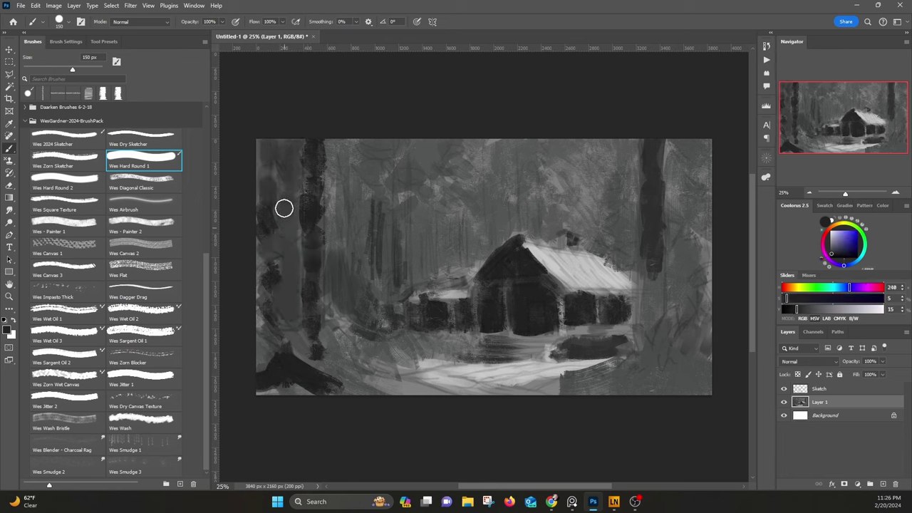
Step: Paint lighter grey strokes on the bank between the left tree and the path
alt+click(305, 343)
alt+click(393, 356)
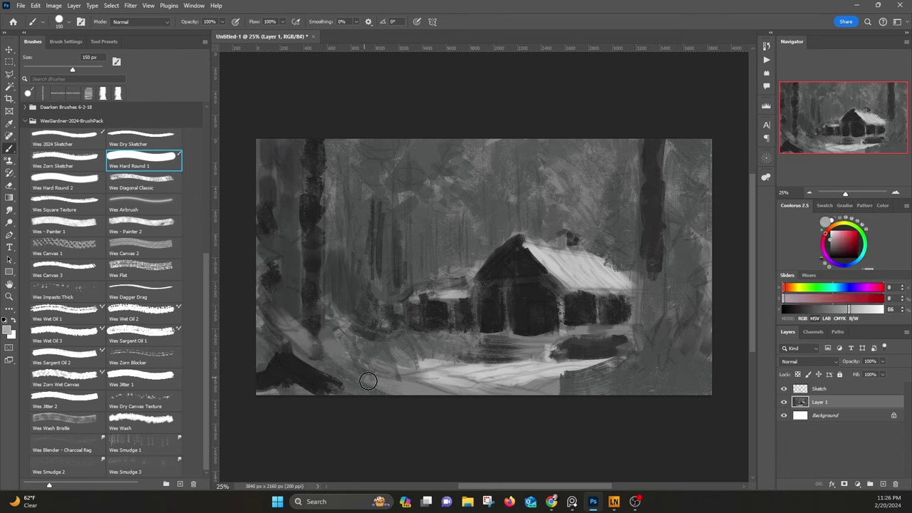
drag(352, 363, 335, 345)
Step: Clean up the gable's sloping left edge with sampled background greys, reducing Wes Hard Round 1 to 50 px
alt+click(514, 229)
drag(491, 244, 471, 267)
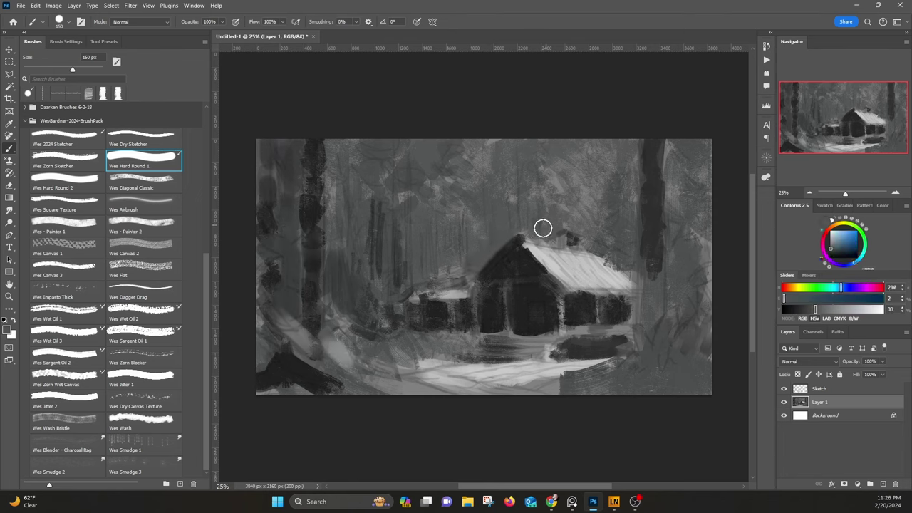
alt+click(541, 227)
key(bracketleft)
key(bracketleft)
key(bracketleft)
key(bracketleft)
key(bracketleft)
key(bracketleft)
key(bracketleft)
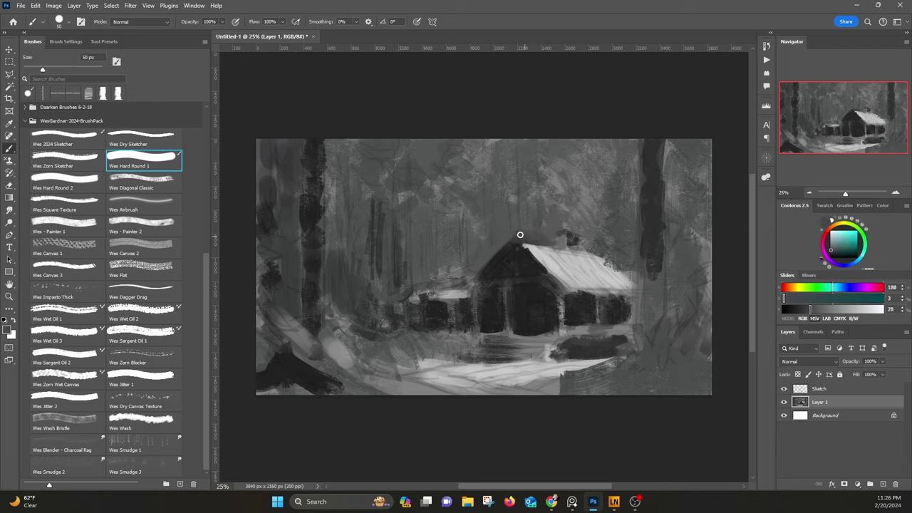
drag(514, 236, 481, 272)
alt+click(499, 242)
alt+click(533, 204)
Step: Paint sampled greys on the right porch windows, extend the right tree trunk to the ground and darken the undergrowth beside it
alt+click(564, 327)
alt+click(621, 307)
mouse_move(600, 297)
mouse_down()
mouse_move(596, 324)
mouse_move(631, 308)
mouse_up()
drag(634, 299, 633, 322)
mouse_move(643, 251)
mouse_down()
mouse_move(647, 342)
mouse_move(643, 374)
mouse_move(631, 381)
mouse_up()
mouse_move(694, 335)
mouse_down()
mouse_move(706, 362)
mouse_move(683, 356)
mouse_move(717, 316)
mouse_move(677, 270)
mouse_move(686, 301)
mouse_up()
Step: Rework the path's right edge, the foreground and the side porch with sampled greys
alt+click(540, 377)
mouse_move(558, 376)
mouse_down()
mouse_move(617, 361)
mouse_move(540, 380)
mouse_up()
alt+click(636, 358)
mouse_move(567, 391)
mouse_down()
mouse_move(418, 390)
mouse_move(386, 380)
mouse_move(377, 362)
mouse_move(456, 329)
mouse_up()
alt+click(386, 349)
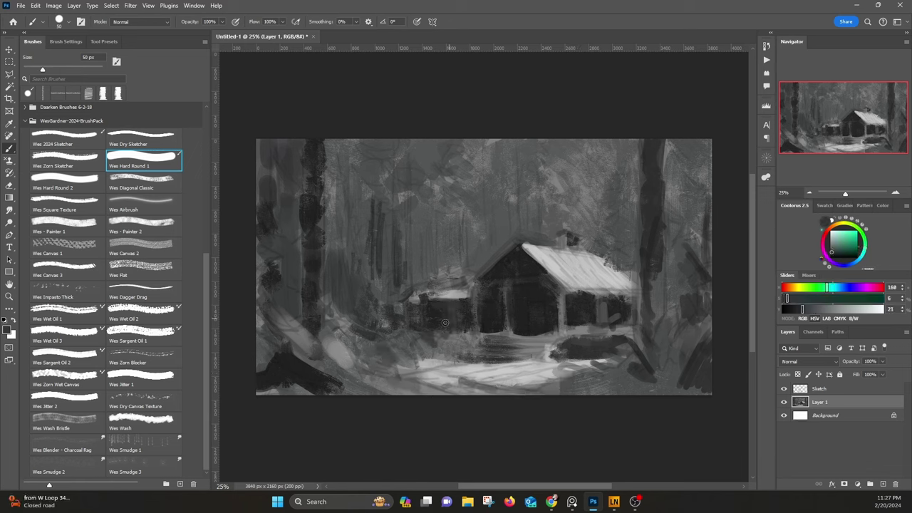
Step: Paint the chimney in lighter grey and define the gable timbers and front posts with sampled greys
alt+click(575, 239)
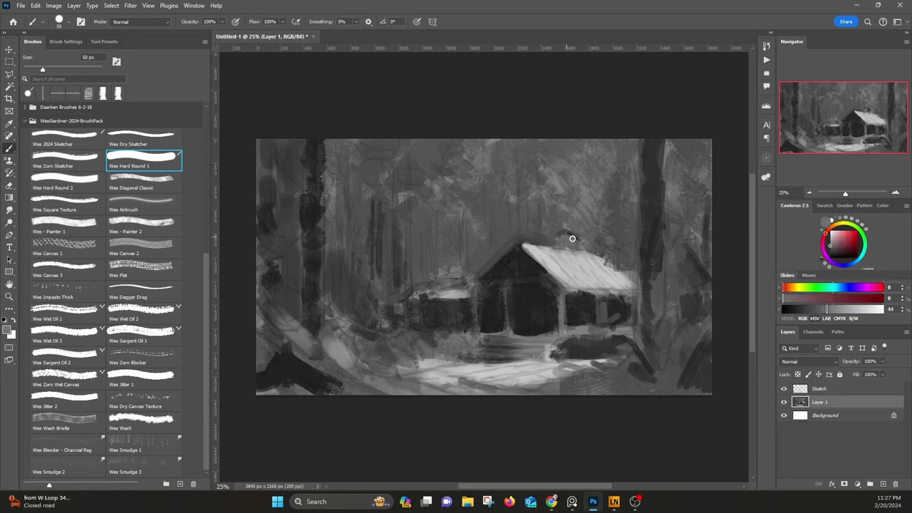
alt+click(546, 255)
mouse_move(570, 233)
mouse_down()
mouse_move(570, 252)
mouse_move(516, 275)
mouse_up()
alt+click(554, 294)
alt+click(509, 291)
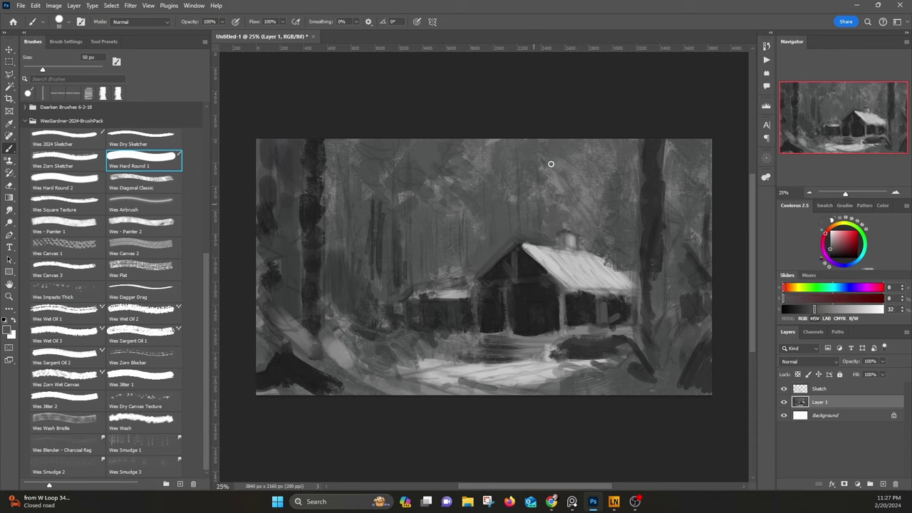
Step: Refine the background above the roof and extend the roof's right end to the large tree trunk with sampled greys
alt+click(544, 230)
alt+click(608, 259)
mouse_move(608, 261)
mouse_down()
mouse_move(638, 277)
mouse_move(637, 337)
mouse_up()
Step: Define the right tree trunk in sampled dark grey and add bare branches and roots using a 30 px brush
alt+click(645, 290)
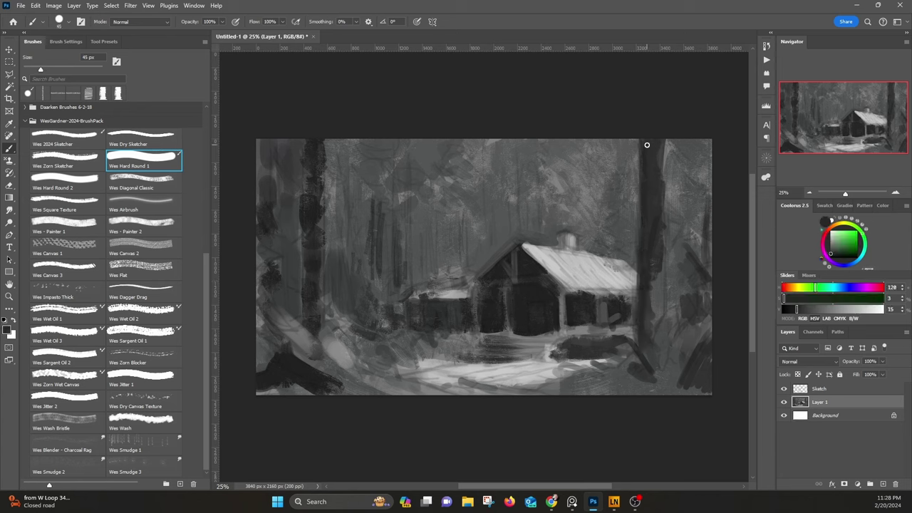
drag(641, 182, 616, 202)
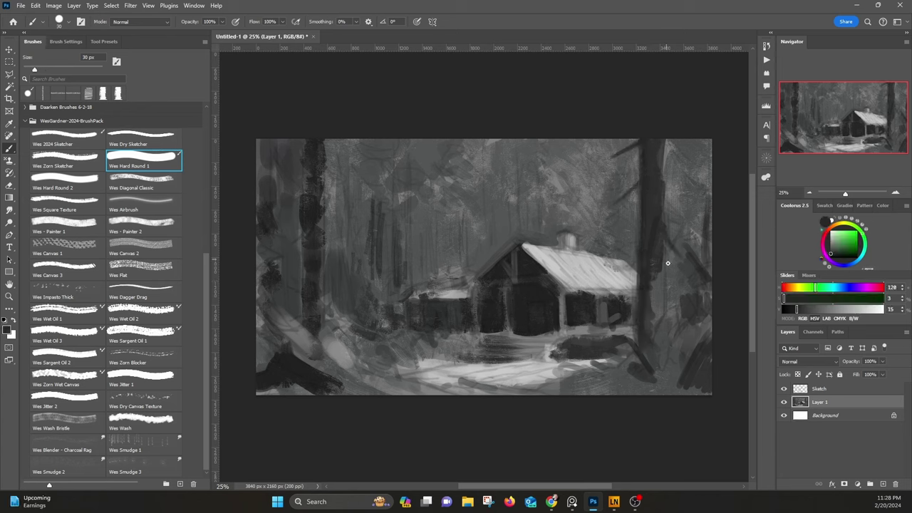
drag(652, 339, 681, 354)
drag(611, 378, 621, 367)
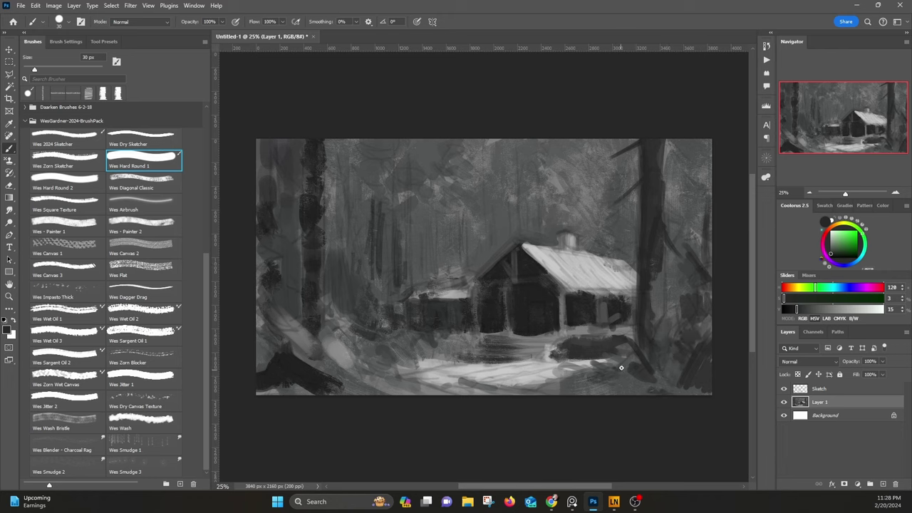
Step: Sharpen the side-porch roof and the main roof's peak and ridge with sampled light greys
alt+click(447, 294)
drag(417, 296, 472, 296)
alt+click(539, 258)
mouse_move(518, 243)
mouse_down()
mouse_move(561, 250)
mouse_move(556, 245)
mouse_up()
alt+click(518, 238)
Step: Clean up the shadow line beneath the main roof's eave above the right porch windows with sampled dark greys
alt+click(592, 298)
alt+click(596, 296)
alt+click(586, 297)
mouse_move(585, 292)
mouse_down()
mouse_move(632, 293)
mouse_move(604, 294)
mouse_up()
alt+click(605, 297)
alt+click(621, 298)
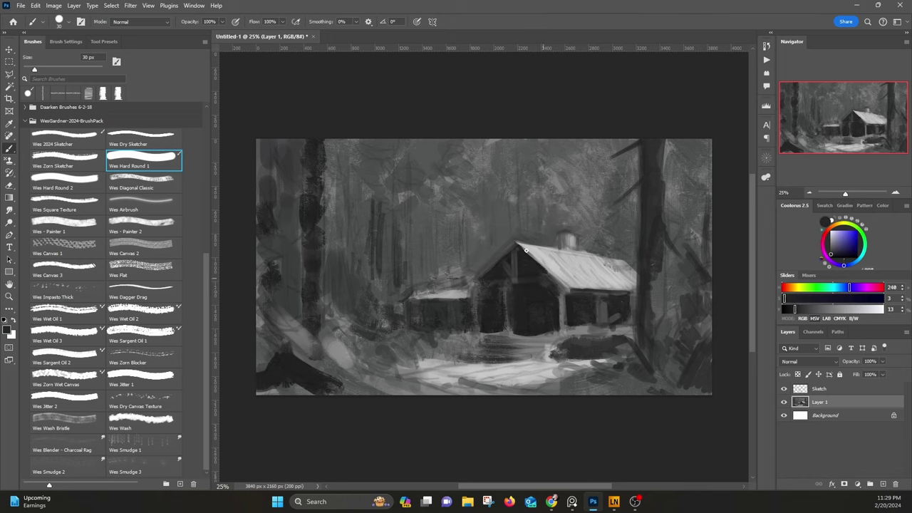
Step: Define the porch's horizontal beam, gable timbers and middle post with sampled greys at 30 px
alt+click(564, 294)
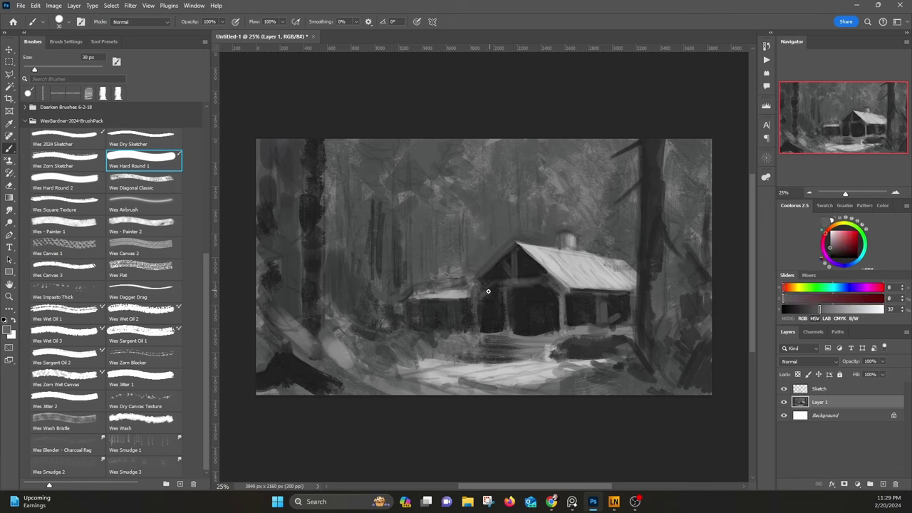
alt+click(510, 256)
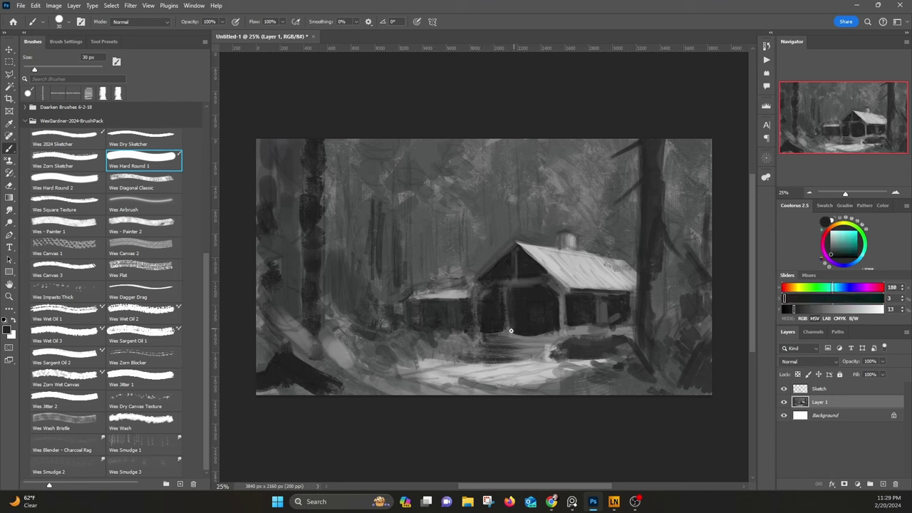
alt+click(511, 326)
alt+click(521, 320)
alt+click(507, 293)
drag(507, 296, 508, 322)
alt+click(509, 284)
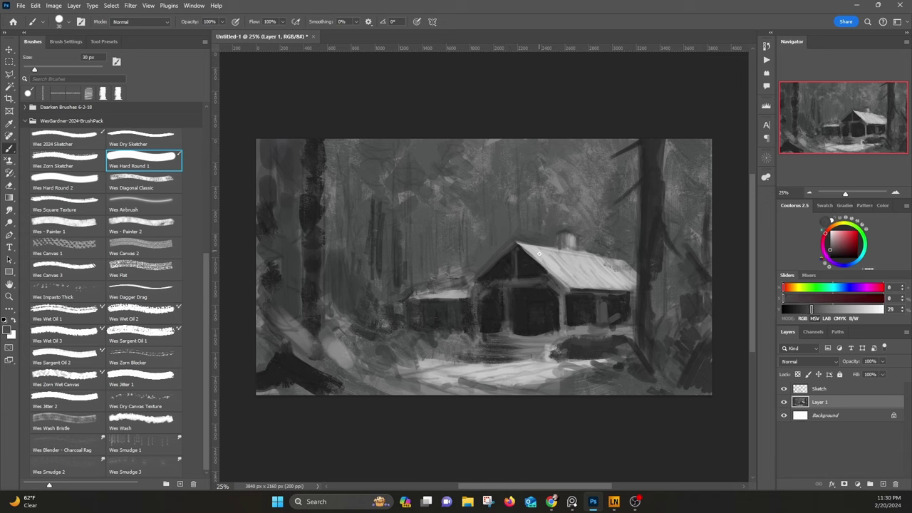
Step: Paint the front door and darken the porch interior and floor edge around it with sampled dark greys
alt+click(523, 302)
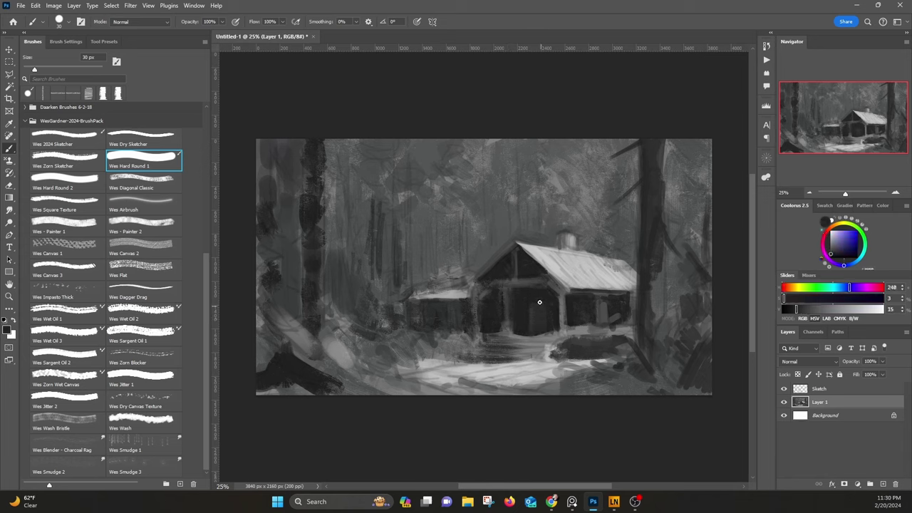
alt+click(553, 333)
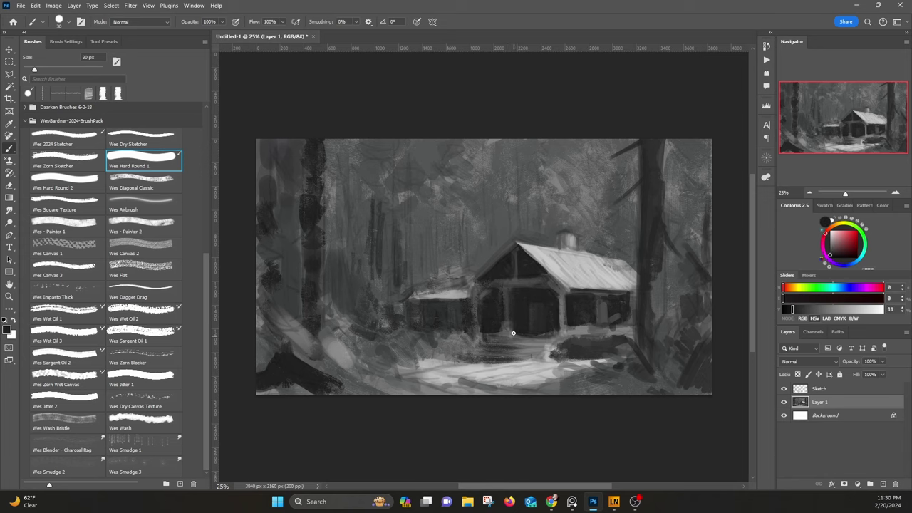
alt+click(513, 218)
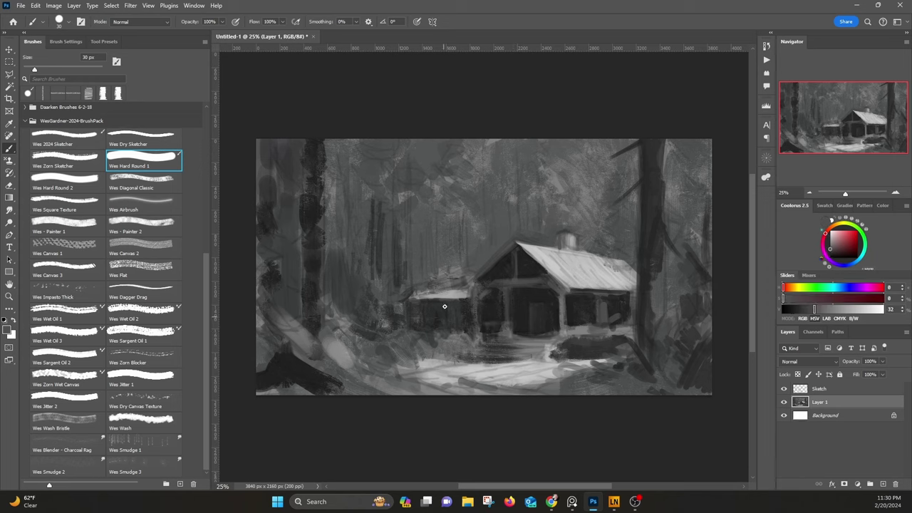
Step: Rework the right porch's window openings and posts with sampled greys
alt+click(578, 297)
mouse_move(600, 326)
mouse_down()
mouse_move(599, 300)
mouse_move(638, 291)
mouse_up()
alt+click(605, 307)
alt+click(575, 285)
Step: Soften the undergrowth around the right tree's base with sampled greys and add a small dark branch to its trunk
alt+click(683, 303)
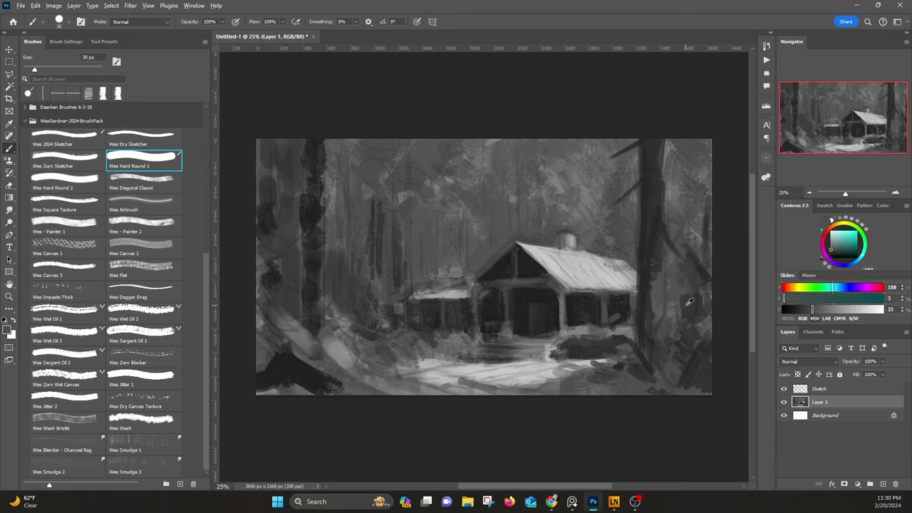
alt+click(658, 325)
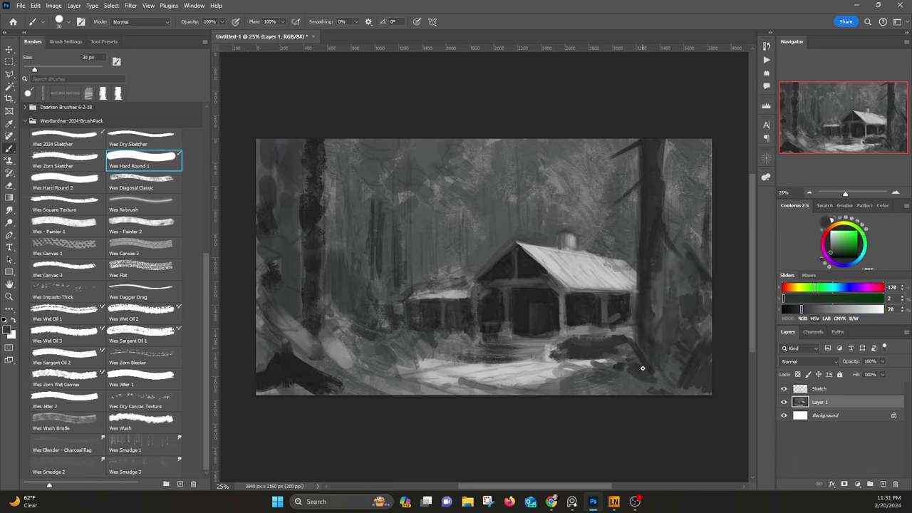
alt+click(641, 168)
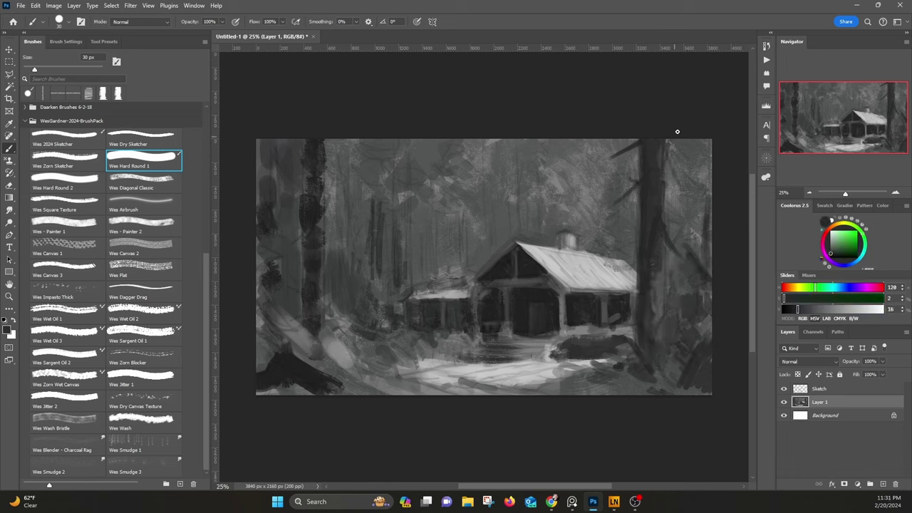
Step: Add dark bristly foliage across the upper-left forest and left undergrowth using the Wes Wash Bristle brush at 150 px
click(79, 289)
click(137, 356)
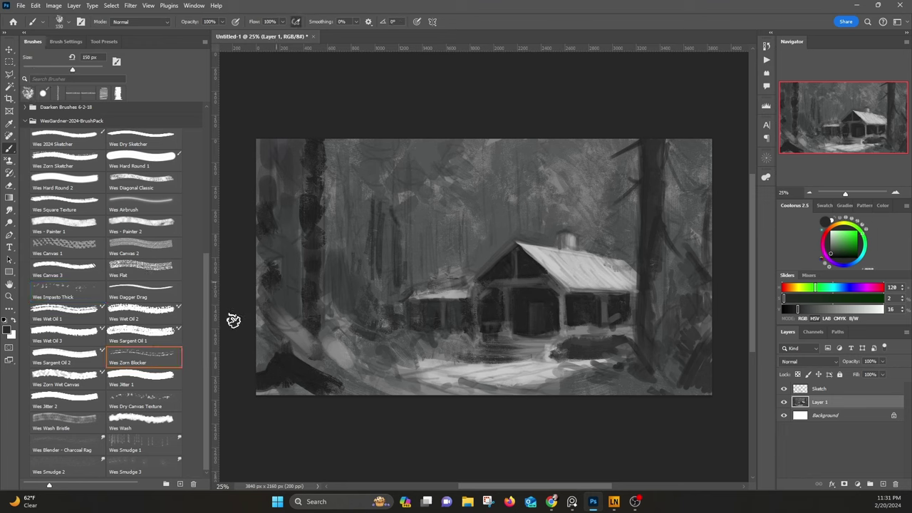
click(84, 421)
mouse_move(402, 214)
mouse_down()
mouse_move(427, 191)
mouse_move(441, 153)
mouse_move(365, 178)
mouse_move(332, 287)
mouse_move(260, 249)
mouse_move(271, 344)
mouse_up()
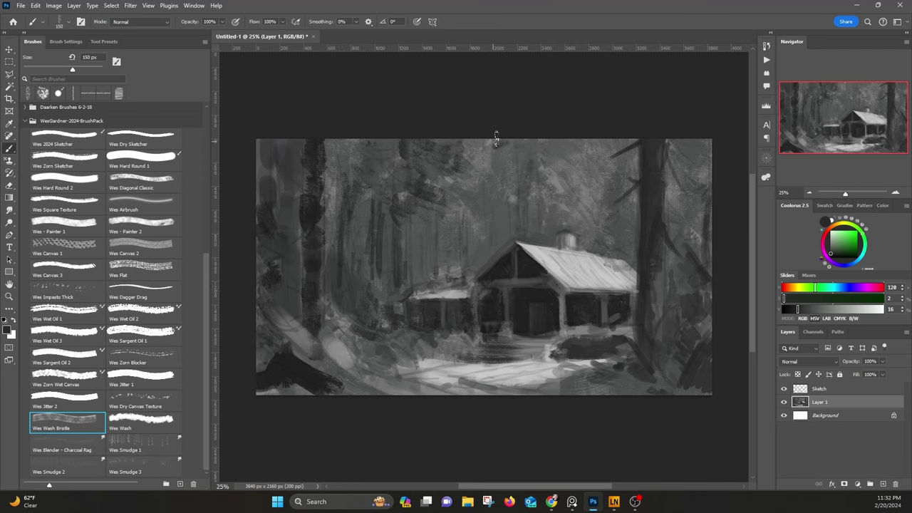
Step: Brush bristly foliage onto the right tree's branches and grey texture around the roof's right end
mouse_move(623, 189)
mouse_down()
mouse_move(605, 183)
mouse_move(621, 208)
mouse_up()
alt+click(602, 190)
alt+click(624, 231)
drag(628, 257, 597, 253)
alt+click(624, 264)
alt+click(629, 249)
alt+click(693, 230)
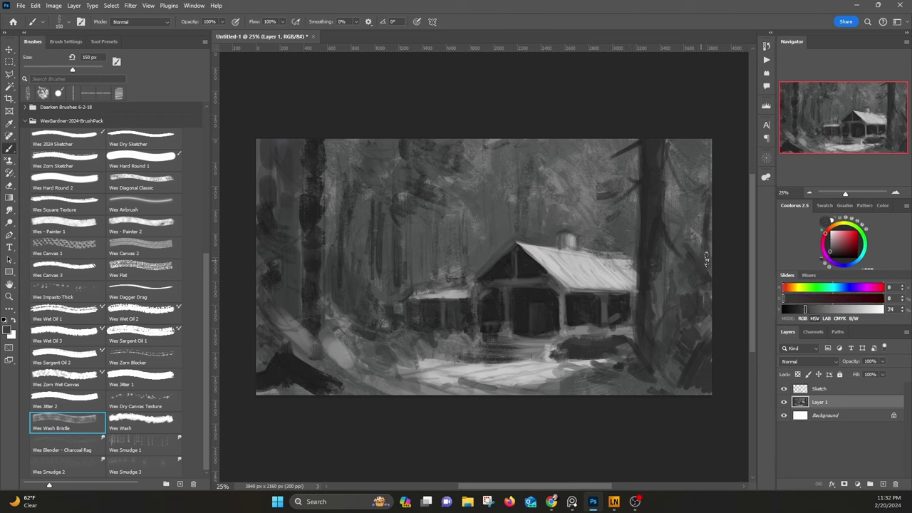
Step: Dab light grey accents between the trees at far left, above the side porch, above the gable and beside the right trunk
alt+click(623, 152)
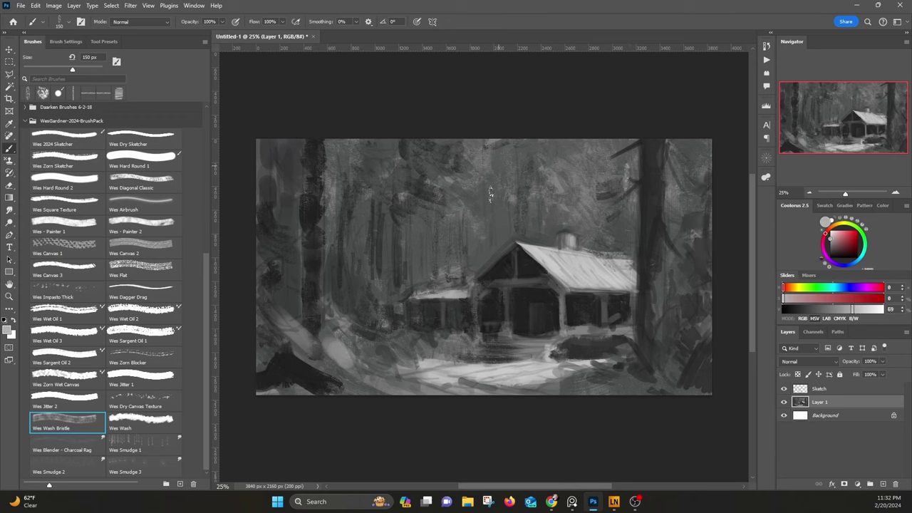
drag(487, 215, 488, 230)
drag(287, 169, 290, 176)
drag(457, 258, 457, 285)
Step: Brush light grey texture over the steps and path, and mid grey over the dark mound in the lower-left foreground
alt+click(426, 357)
drag(473, 356, 524, 349)
alt+click(479, 371)
drag(498, 384, 458, 381)
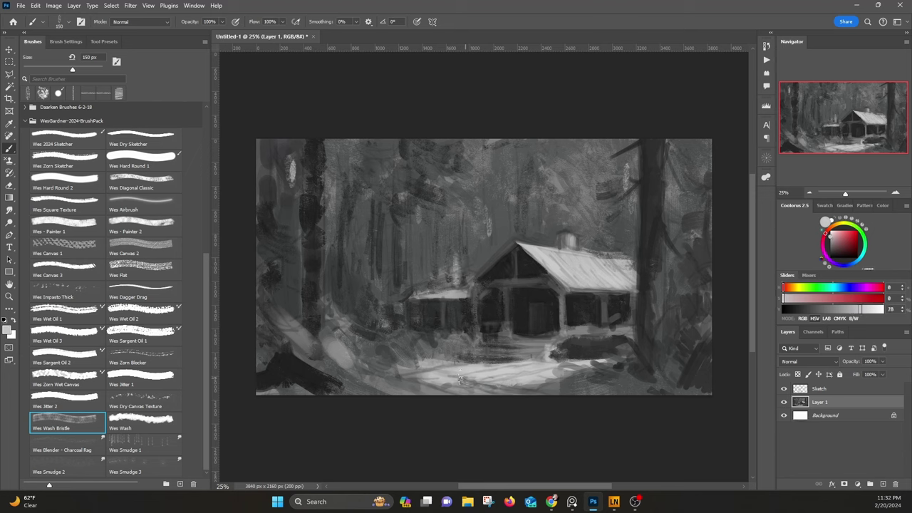
alt+click(330, 370)
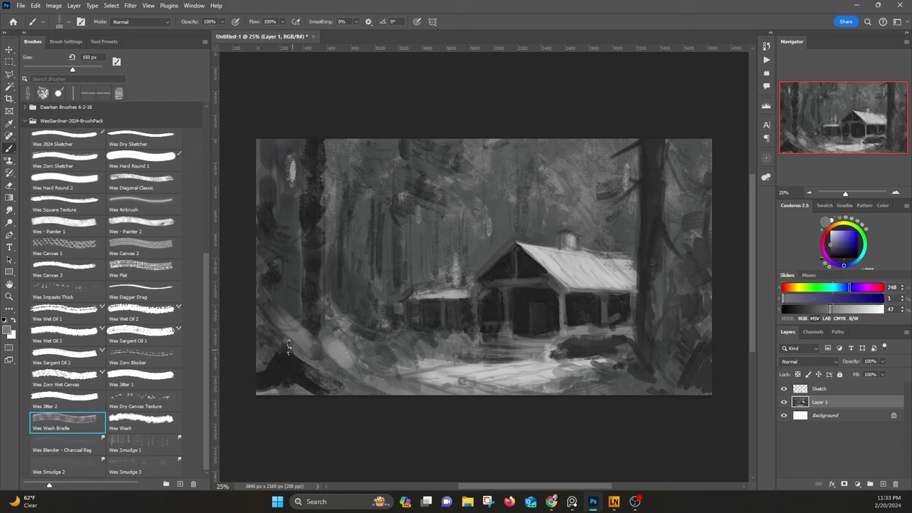
mouse_move(288, 342)
mouse_down()
mouse_move(336, 394)
mouse_move(274, 346)
mouse_move(264, 379)
mouse_up()
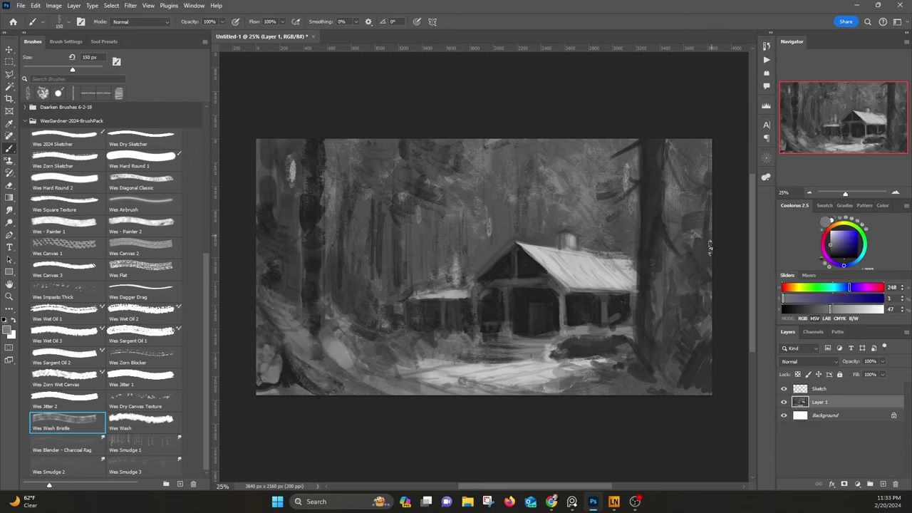
Step: Brush sampled grey texture onto the right undergrowth, the path's foreground edge and the left bushes with Wes Wash Bristle
alt+click(708, 299)
drag(695, 249, 675, 234)
alt+click(688, 385)
alt+click(582, 381)
mouse_move(588, 374)
mouse_down()
mouse_move(514, 396)
mouse_move(467, 388)
mouse_up()
alt+click(484, 385)
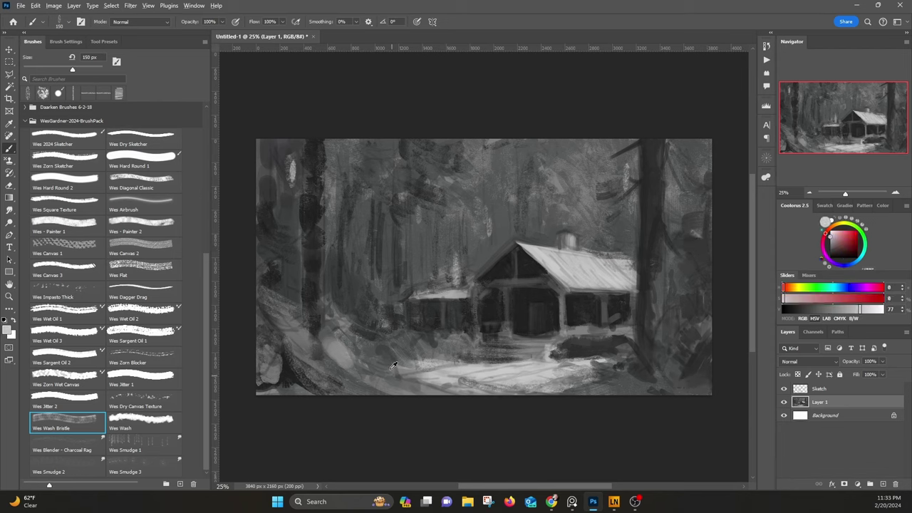
alt+click(385, 361)
mouse_move(354, 340)
mouse_down()
mouse_move(329, 353)
mouse_move(344, 361)
mouse_up()
Step: Save the painting as Cabin4k.psd
click(21, 6)
click(35, 122)
drag(193, 17, 0, 17)
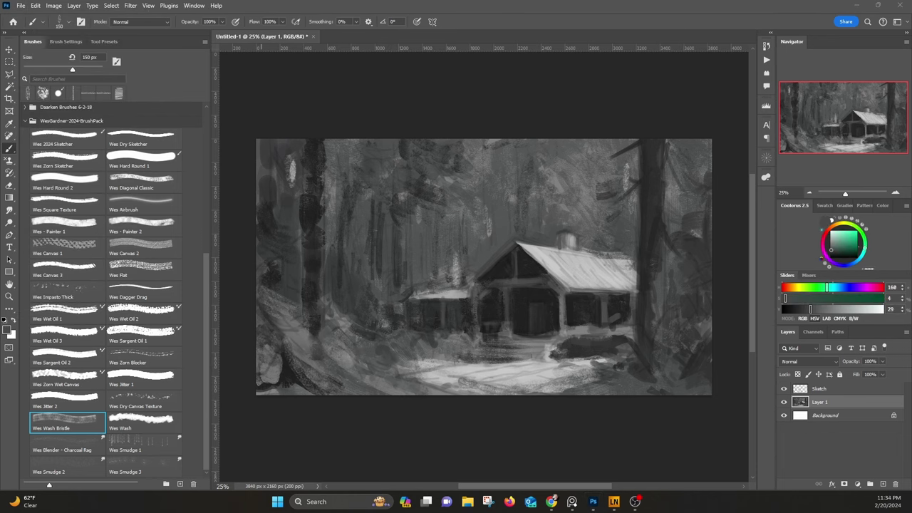
key(Return)
click(409, 140)
Step: Hide the Sketch layer and add a layer named Color above Layer 1 in Color blend mode
click(783, 388)
key(ctrl+shift+alt+n)
double_click(820, 402)
text(Color)
key(Return)
click(812, 361)
click(801, 471)
key(alt+Tab)
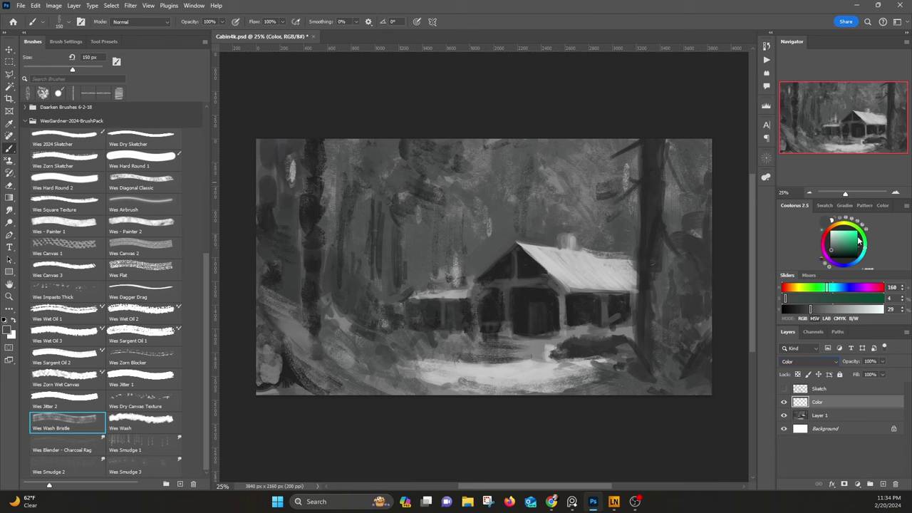
Step: Tint the left and middle forest green on the Color layer with the Wes - Painter 2 brush
click(858, 241)
click(141, 224)
mouse_move(403, 179)
mouse_down()
mouse_move(415, 207)
mouse_move(427, 196)
mouse_move(405, 173)
mouse_move(447, 170)
mouse_move(405, 176)
mouse_move(376, 145)
mouse_move(337, 241)
mouse_move(346, 148)
mouse_move(337, 300)
mouse_move(406, 258)
mouse_move(316, 298)
mouse_up()
click(834, 245)
mouse_move(287, 237)
mouse_down()
mouse_move(281, 301)
mouse_move(302, 326)
mouse_move(293, 389)
mouse_up()
key(bracketright)
key(bracketright)
key(bracketright)
drag(337, 257, 466, 302)
Step: Enlarge the brush and glaze green and olive tints over the foreground, background trees, path and right-hand trees
key(bracketright)
key(bracketright)
key(bracketright)
mouse_move(432, 364)
mouse_down()
mouse_move(656, 157)
mouse_move(679, 374)
mouse_move(429, 371)
mouse_move(417, 242)
mouse_move(564, 210)
mouse_move(522, 133)
mouse_move(528, 222)
mouse_move(512, 276)
mouse_move(547, 285)
mouse_up()
click(852, 225)
mouse_move(421, 195)
mouse_down()
mouse_move(410, 232)
mouse_move(481, 223)
mouse_move(551, 195)
mouse_move(549, 207)
mouse_move(564, 224)
mouse_move(601, 165)
mouse_move(492, 225)
mouse_move(479, 385)
mouse_up()
click(844, 224)
mouse_move(585, 373)
mouse_down()
mouse_move(681, 283)
mouse_move(689, 184)
mouse_up()
Step: Tint the cabin's side porch, front and right wall dark red with a smaller brush
click(831, 227)
click(839, 248)
key(bracketleft)
key(bracketleft)
key(bracketleft)
key(bracketleft)
key(bracketleft)
mouse_move(537, 303)
mouse_down()
mouse_move(525, 335)
mouse_move(541, 313)
mouse_move(557, 312)
mouse_move(524, 274)
mouse_move(519, 253)
mouse_move(488, 255)
mouse_move(487, 311)
mouse_move(461, 308)
mouse_move(450, 332)
mouse_move(417, 305)
mouse_up()
mouse_move(567, 301)
mouse_down()
mouse_move(624, 314)
mouse_move(629, 302)
mouse_up()
Step: Tint the cabin's front post a dusty pinkish brown with the brush reduced to 90 px
click(837, 241)
key(bracketleft)
key(bracketleft)
key(bracketleft)
key(bracketleft)
drag(559, 297, 563, 327)
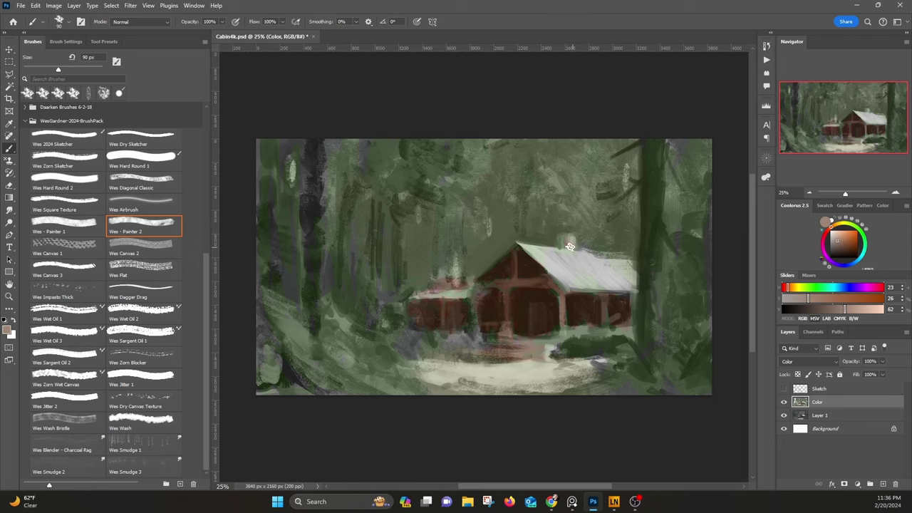
Step: Colour the right trunk reddish brown and vary the forest greens using Wes Canvas 1 at 250 px
key(period)
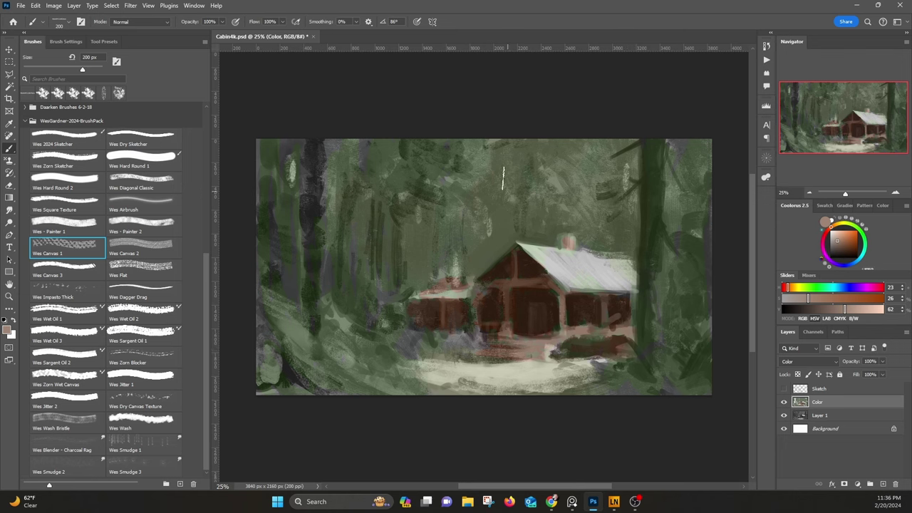
key(bracketright)
alt+click(531, 188)
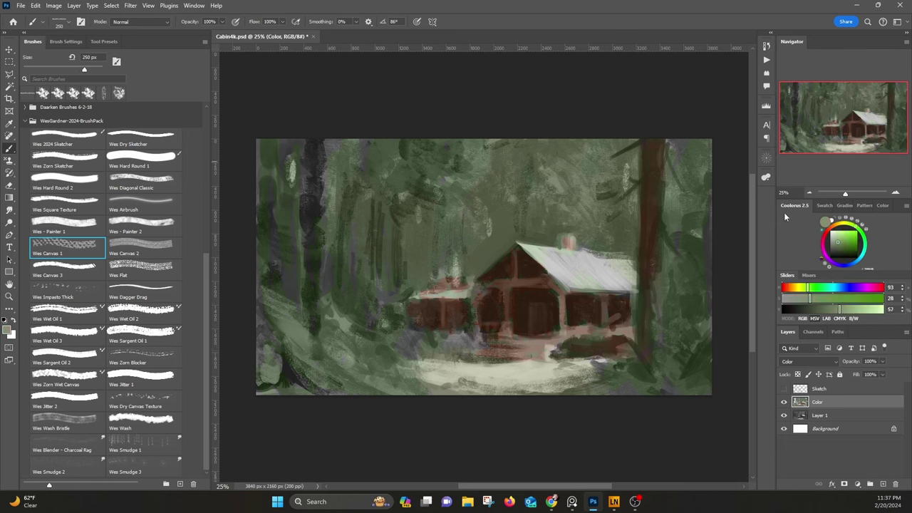
alt+click(540, 208)
alt+click(546, 228)
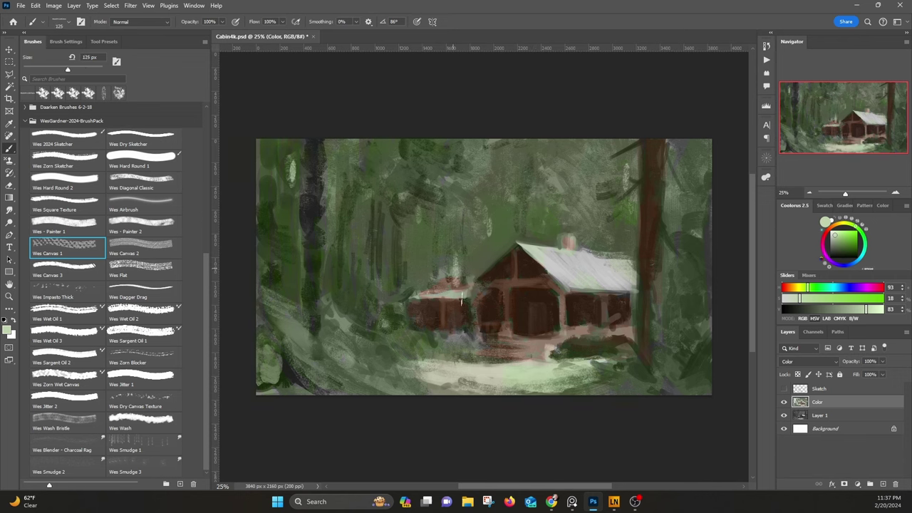
Step: Sample the cabin's dark brown and tint the left trunks and lower-left mound with an enlarged brush
alt+click(440, 312)
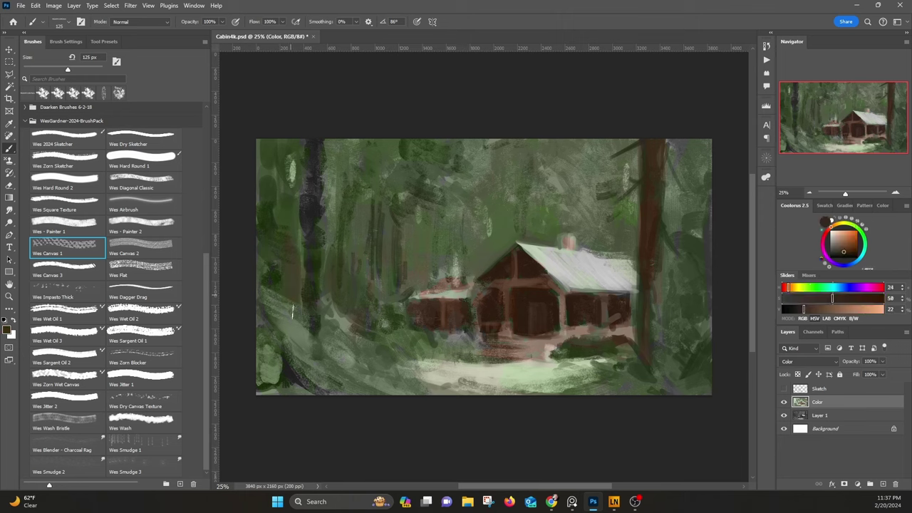
key(bracketright)
key(bracketright)
key(bracketright)
Step: Sample olive and brown tones and tint the trees, side porch, gable and beams with Wes Canvas 1 at 90 px
alt+click(437, 238)
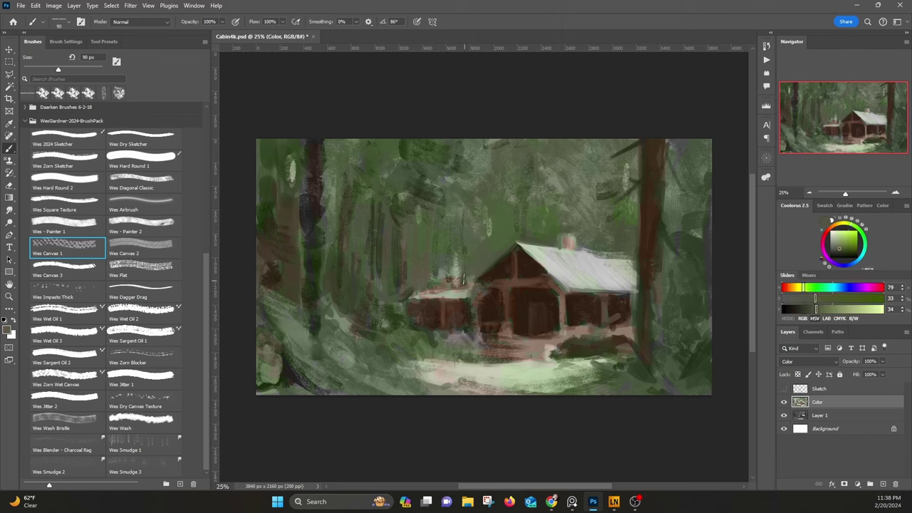
alt+click(461, 300)
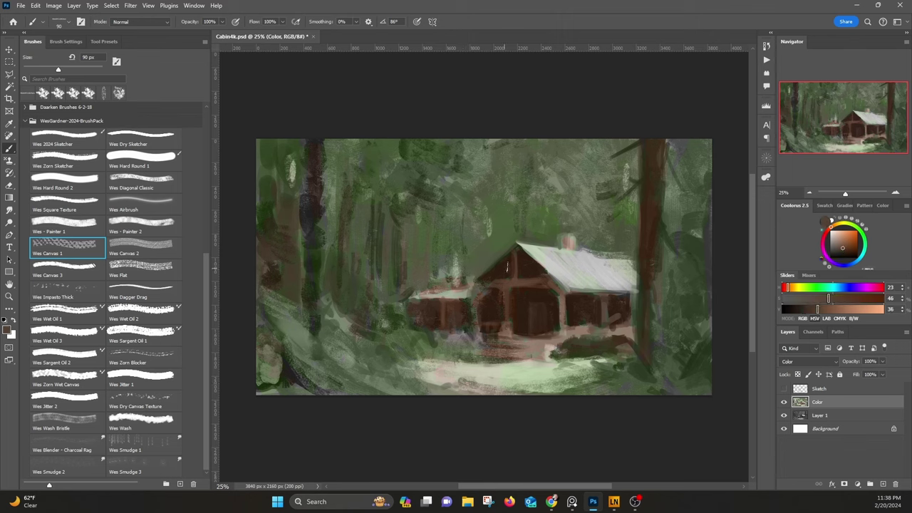
alt+click(531, 259)
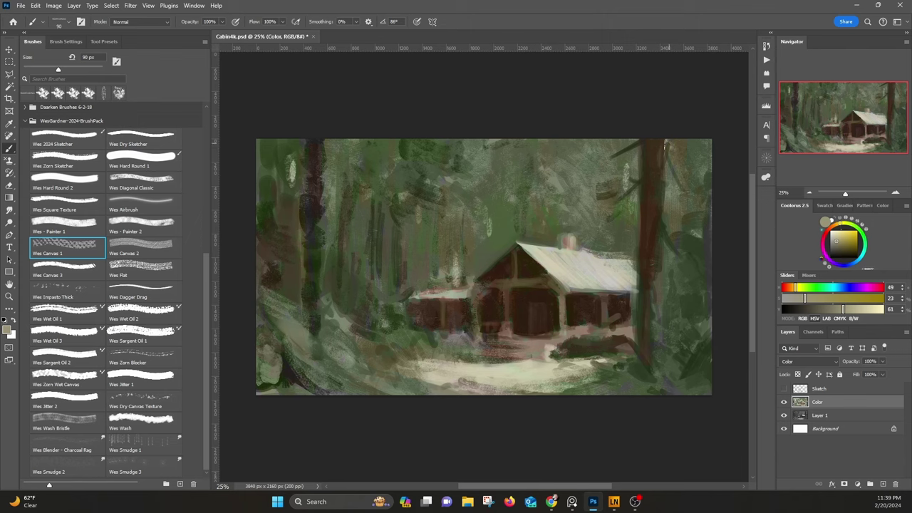
Step: Add a Gradient Map adjustment layer above the Color layer and open its gradient presets clear of the canvas
click(856, 485)
click(847, 413)
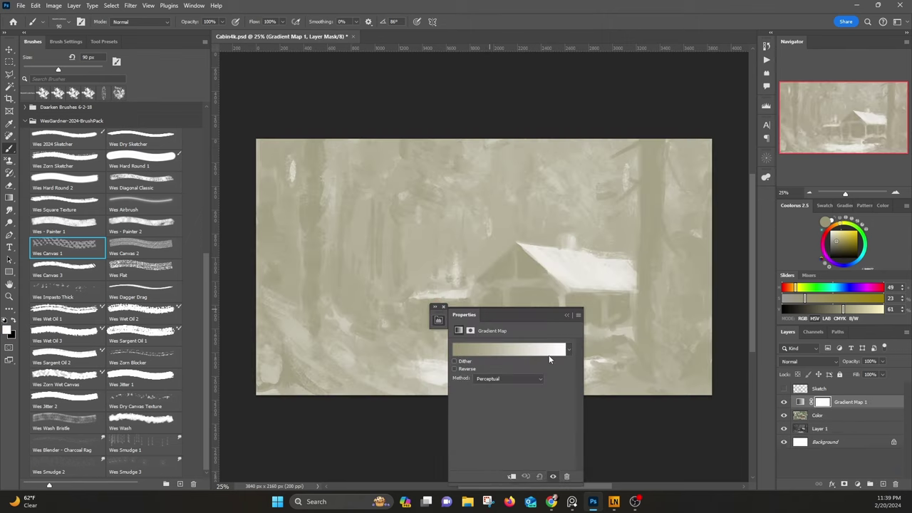
click(568, 349)
scroll(548, 387, down, 3)
drag(513, 311, 133, 174)
click(188, 212)
Step: Try Rustic Grunge, a green-to-brown, a blue-to-cream and a teal-to-white preset on the gradient map
scroll(101, 266, down, 5)
click(136, 265)
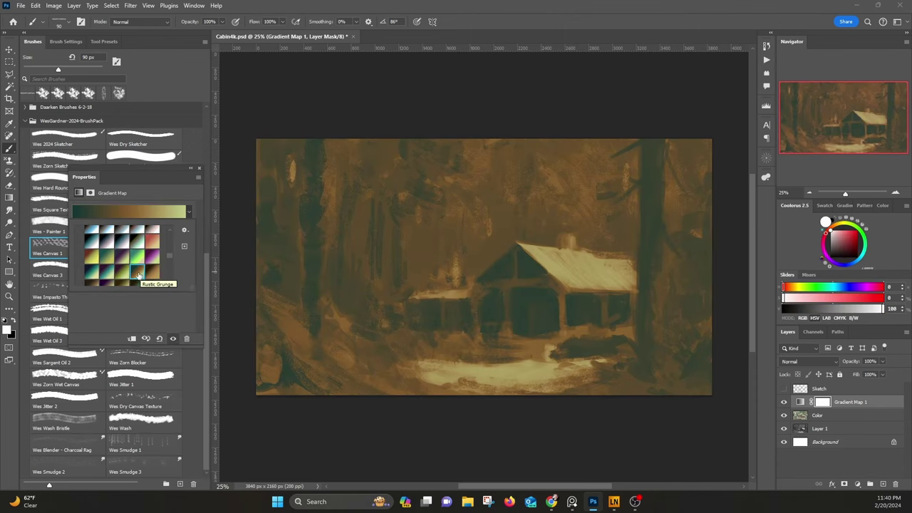
scroll(137, 265, down, 5)
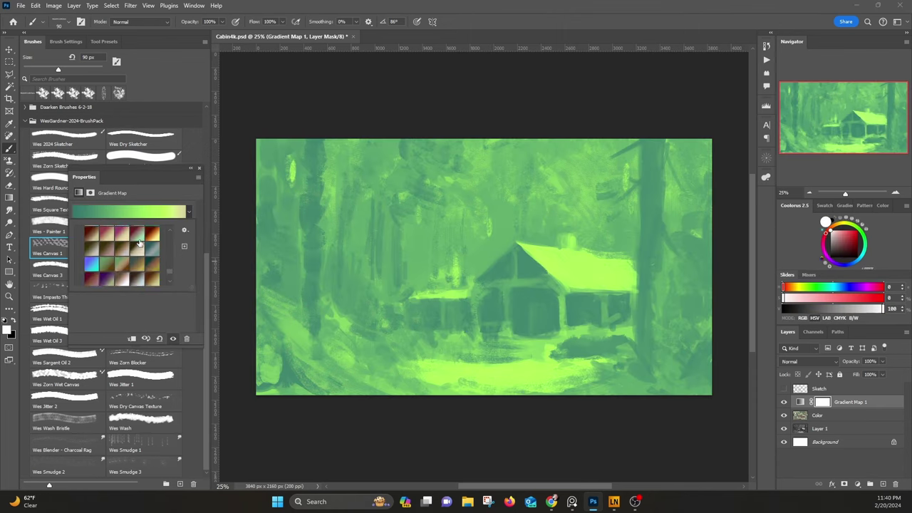
click(127, 255)
scroll(143, 258, up, 10)
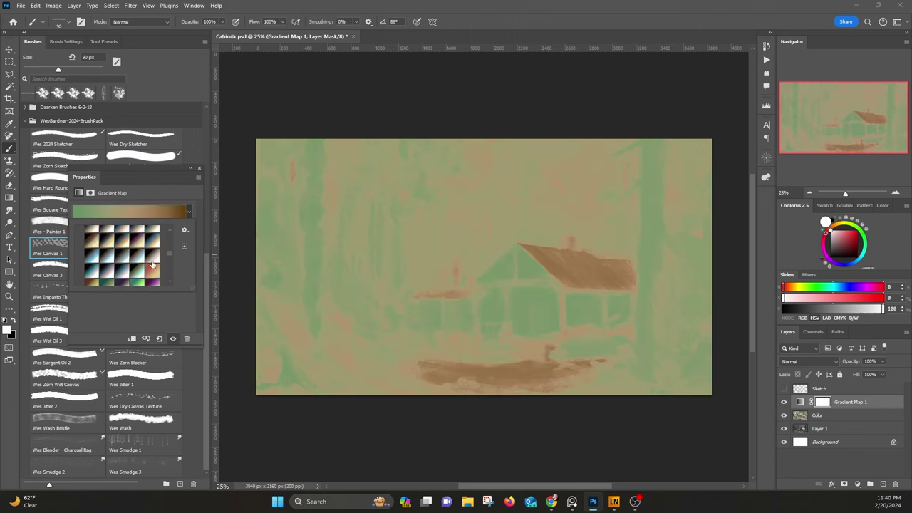
scroll(153, 265, down, 3)
click(120, 242)
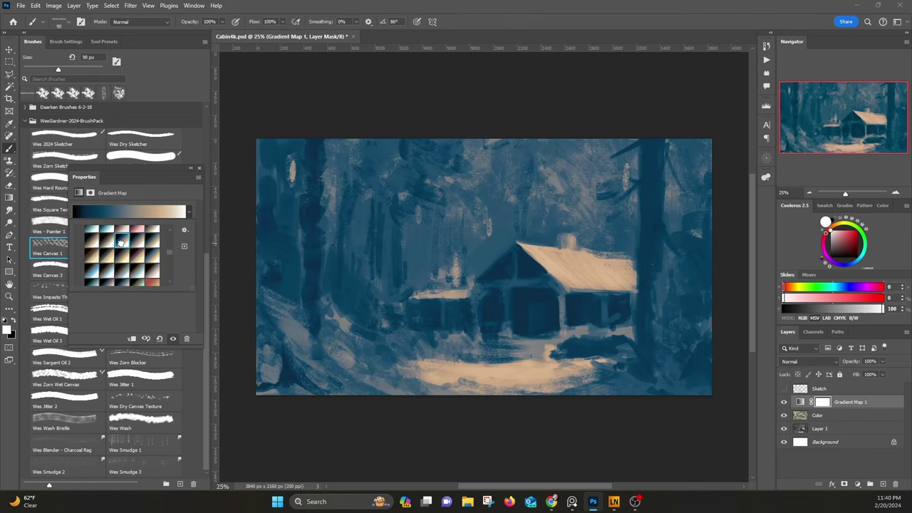
scroll(118, 257, up, 1)
click(107, 249)
scroll(106, 257, down, 1)
click(94, 271)
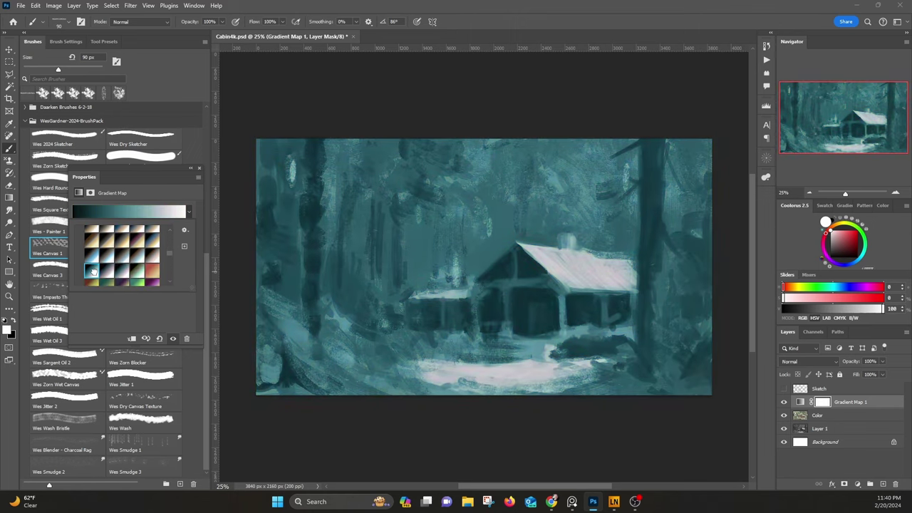
Step: Apply the dark-green-to-mint gradient preset and set the gradient map layer to Color blend mode
click(136, 273)
click(808, 361)
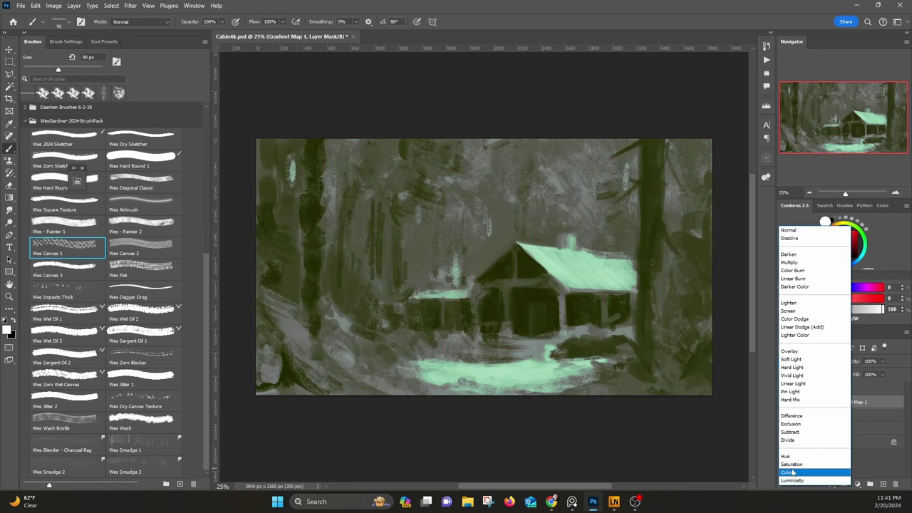
click(798, 474)
Step: Lower the gradient map's opacity to 54% and place the Color layer above it at 55% opacity
click(880, 363)
drag(883, 374, 873, 378)
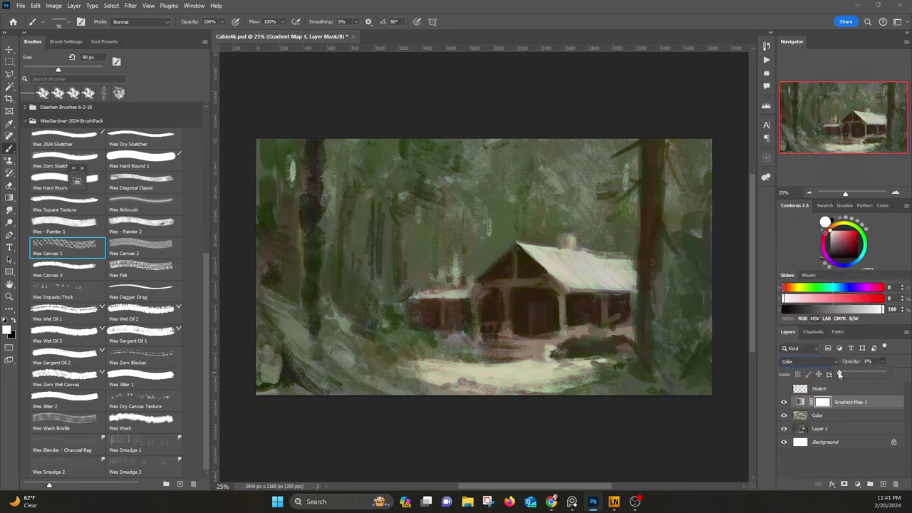
drag(845, 418, 851, 396)
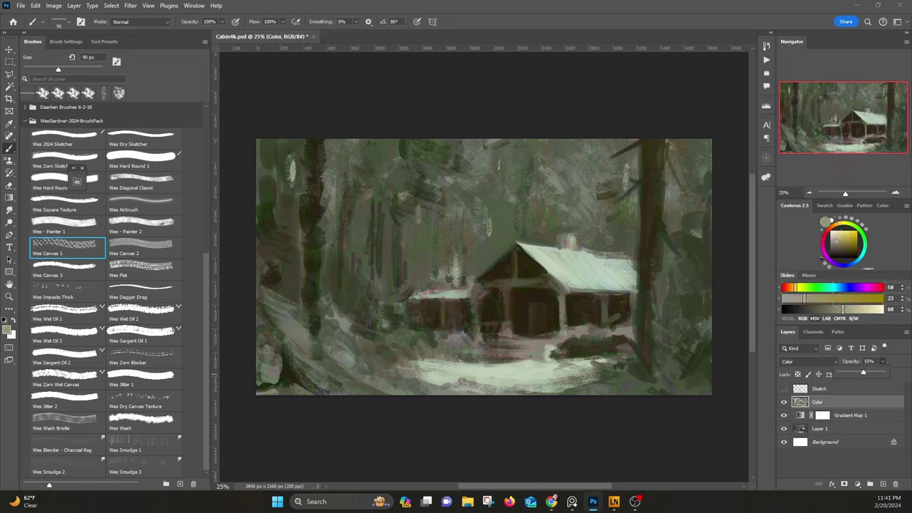
Step: Tint yellow ochre patches into the upper foliage, both forest edges and the path with a much enlarged Wes Impasto Thick brush
click(86, 294)
click(843, 237)
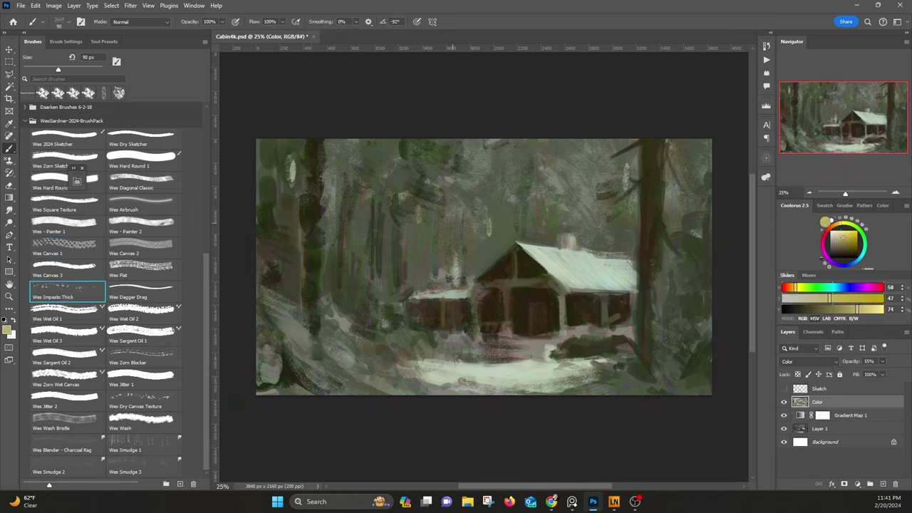
key(bracketright)
key(bracketright)
key(bracketright)
key(bracketright)
key(bracketright)
key(bracketright)
key(bracketright)
key(bracketright)
key(bracketright)
key(bracketright)
key(bracketright)
key(bracketright)
key(bracketright)
key(bracketright)
key(bracketright)
drag(445, 153, 493, 151)
drag(395, 180, 364, 264)
drag(273, 274, 274, 360)
drag(698, 199, 670, 238)
drag(605, 238, 626, 185)
drag(559, 372, 442, 373)
Step: Tint muted mauve over the central forest, the trees beside the left trunk and the lower-right undergrowth
click(832, 226)
click(834, 238)
drag(562, 175, 456, 222)
drag(349, 167, 361, 334)
mouse_move(695, 306)
mouse_down()
mouse_move(680, 376)
mouse_move(692, 321)
mouse_move(681, 335)
mouse_up()
Step: Tint the tree trunks and cabin interior brown with the Wes Hard Round 1 brush reduced to 125 px
click(838, 243)
click(67, 204)
click(156, 159)
key(bracketleft)
key(bracketleft)
key(bracketleft)
key(bracketleft)
key(bracketleft)
key(bracketleft)
key(bracketleft)
key(bracketleft)
key(bracketleft)
key(bracketleft)
alt+click(669, 345)
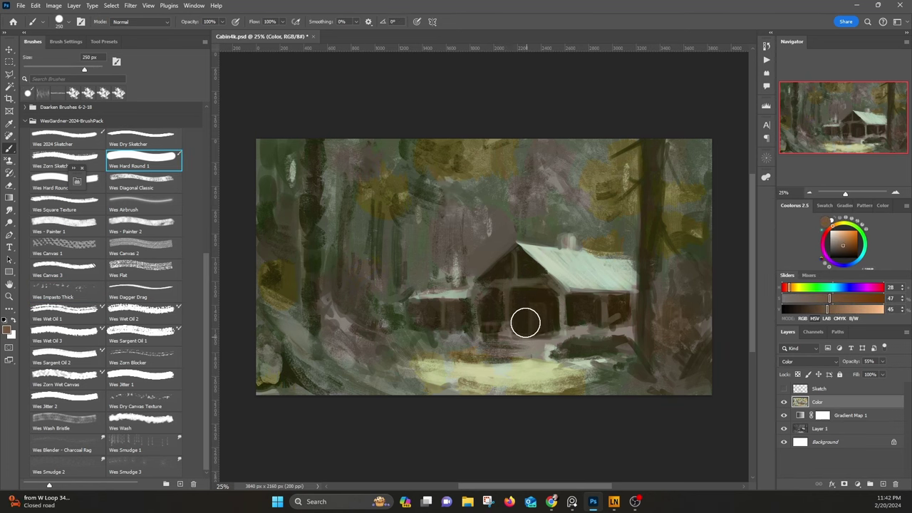
key(bracketleft)
key(bracketleft)
key(bracketleft)
key(bracketleft)
Step: Blend sampled grey and olive tones over the mauve and ochre patches in the upper and right forest
alt+click(517, 209)
alt+click(484, 182)
alt+click(457, 143)
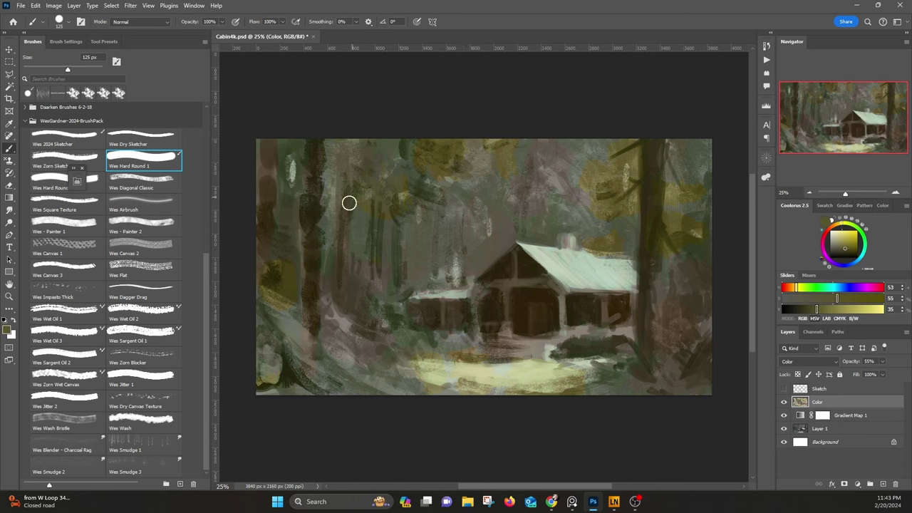
alt+click(459, 150)
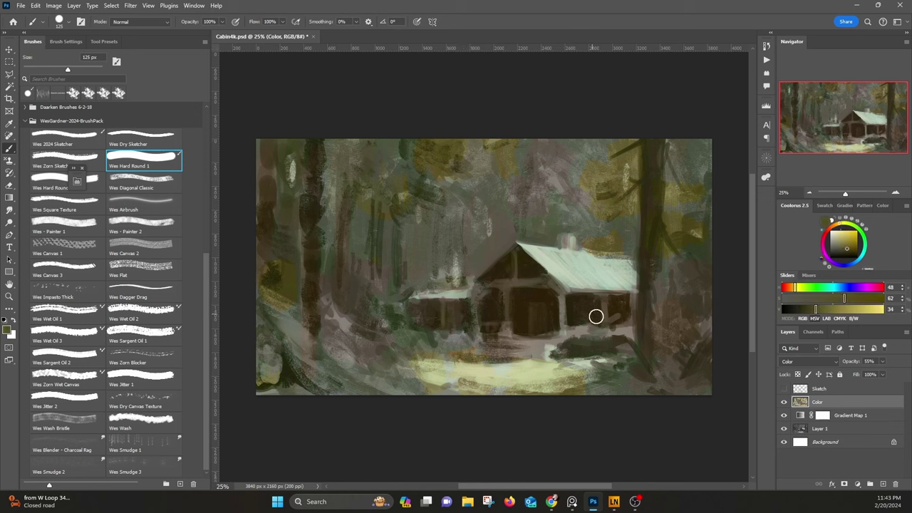
alt+click(568, 163)
alt+click(700, 186)
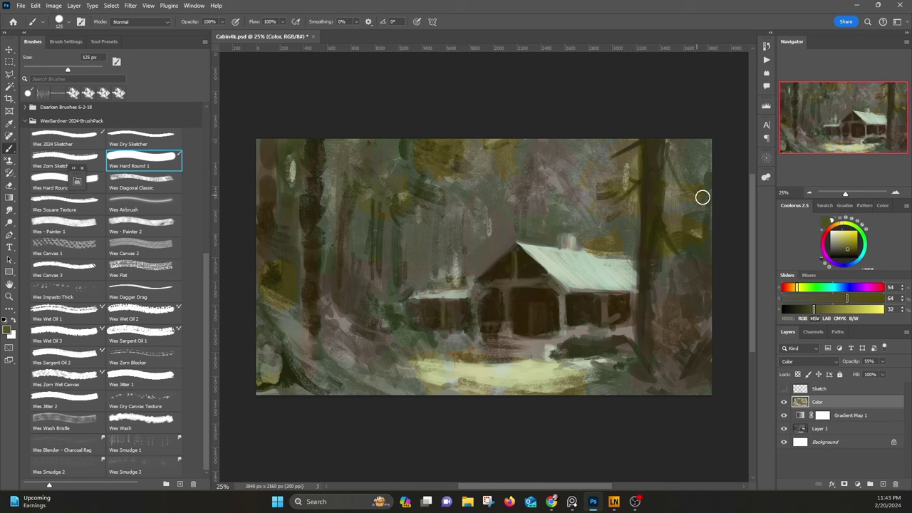
Step: Tint the right trunk, cabin doorway and trees behind the roof with sampled dark olive and green tones
alt+click(654, 262)
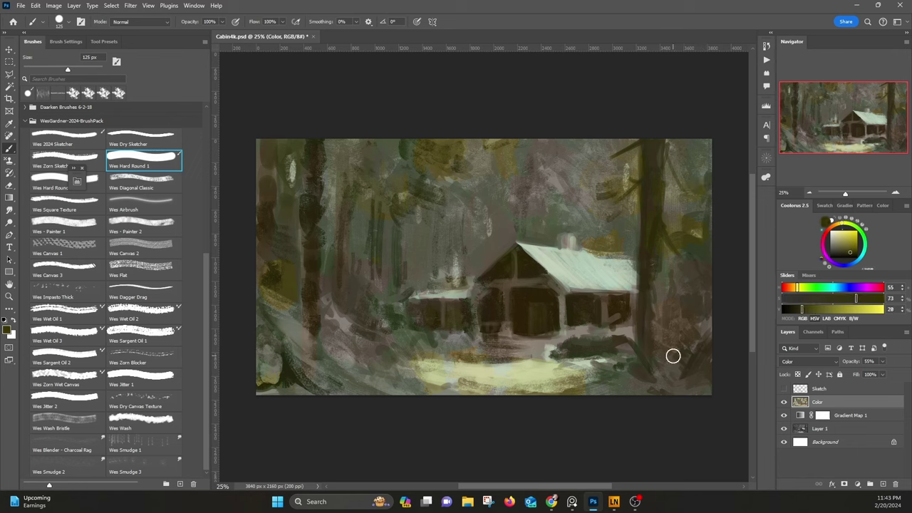
alt+click(519, 305)
alt+click(602, 230)
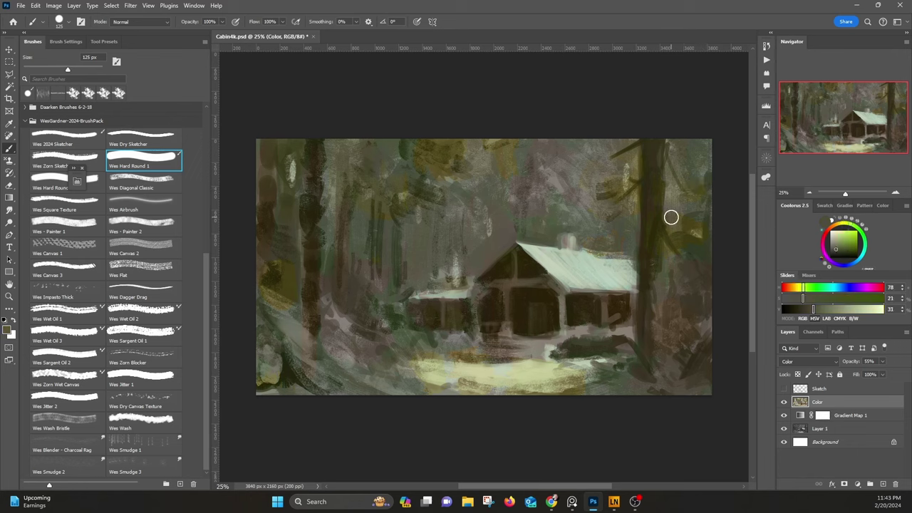
Step: Tint the left undergrowth with sampled muted tones and brush sampled pale green along the path
mouse_move(389, 355)
mouse_down()
mouse_move(343, 339)
mouse_move(324, 360)
mouse_move(296, 315)
mouse_move(262, 287)
mouse_up()
alt+click(288, 366)
mouse_move(301, 325)
mouse_down()
mouse_move(315, 250)
mouse_move(386, 324)
mouse_up()
alt+click(456, 270)
alt+click(441, 374)
drag(467, 364, 578, 368)
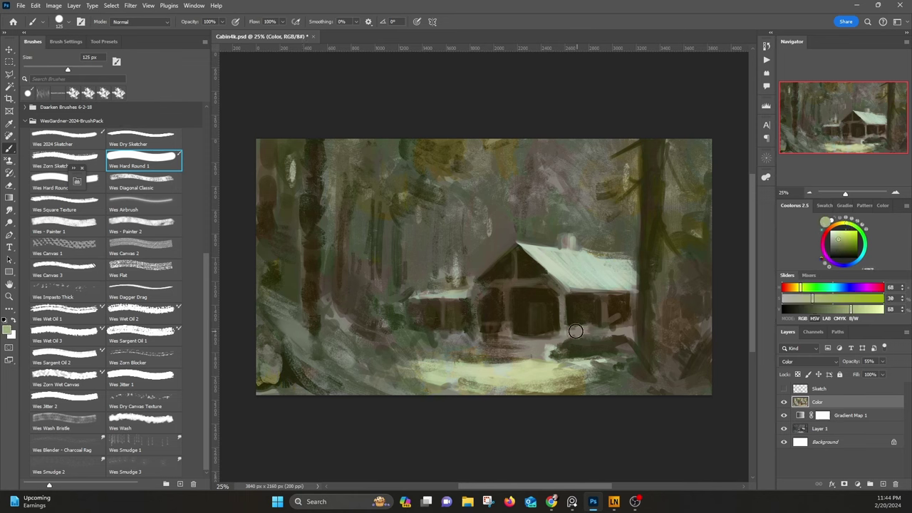
Step: Even out the colour of the cabin front and central forest with sampled brown, green and grey tones
alt+click(552, 308)
alt+click(633, 218)
alt+click(359, 279)
alt+click(431, 195)
alt+click(491, 239)
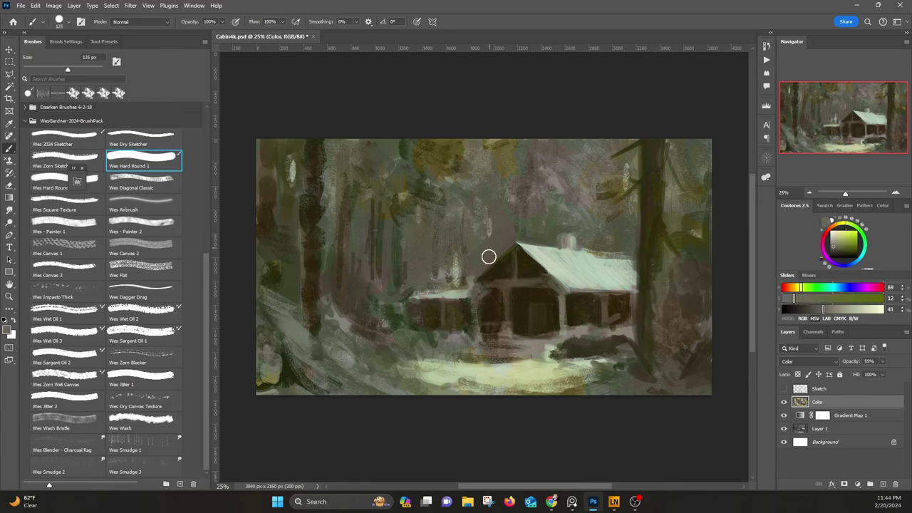
Step: Mute the path's yellow with pale grey-green sampled from the roof and make the Gradient Map layer active
alt+click(655, 167)
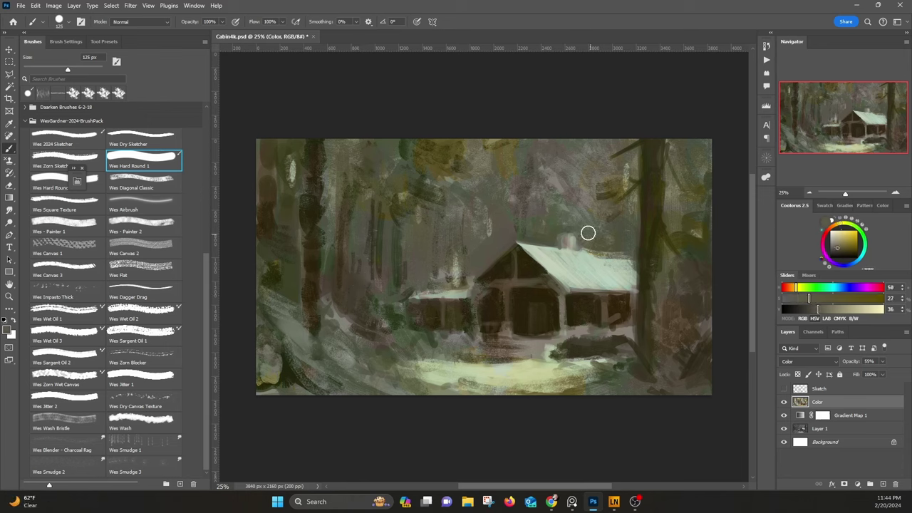
alt+click(567, 257)
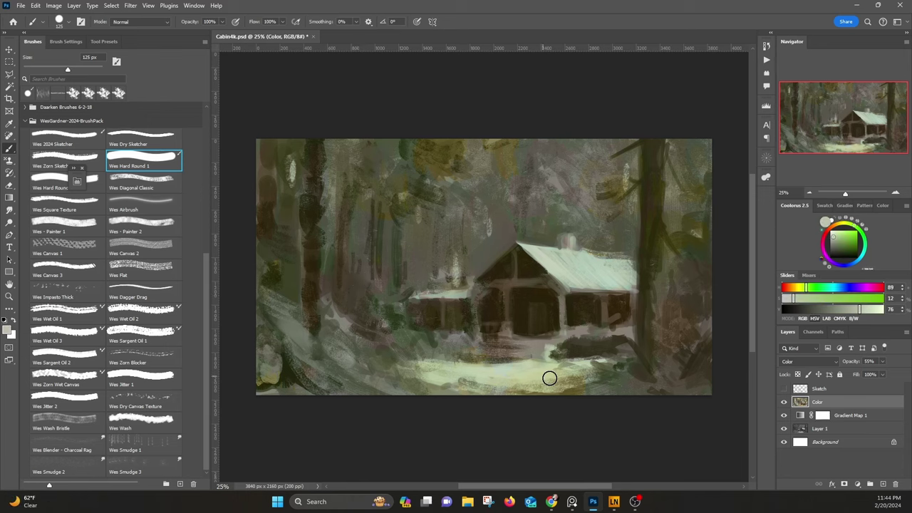
key(alt+bracketleft)
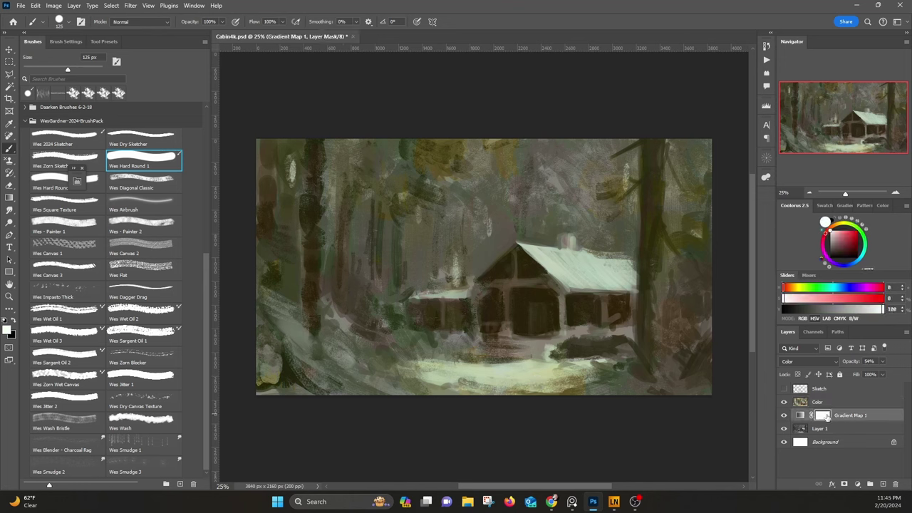
Step: Duplicate Layer 1 and merge the Color and Gradient Map 1 layers into the copy, keeping the original greyscale layer
right_click(846, 416)
right_click(835, 430)
click(858, 54)
click(384, 140)
right_click(848, 416)
click(811, 367)
right_click(832, 403)
click(807, 367)
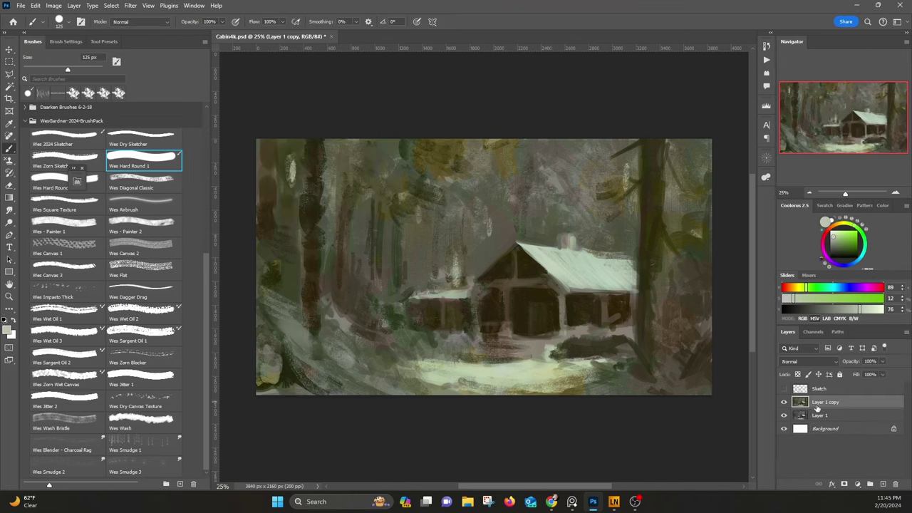
Step: Rename the merged colour layer as Paint 1 and the greyscale layer below it as Values
double_click(817, 405)
text(Paint 1)
key(Return)
double_click(826, 417)
text(Values)
key(Return)
Step: Duplicate the Paint 1 layer under its default copy name for further painting
click(823, 403)
right_click(819, 403)
click(777, 114)
key(Return)
scroll(311, 239, down, 1)
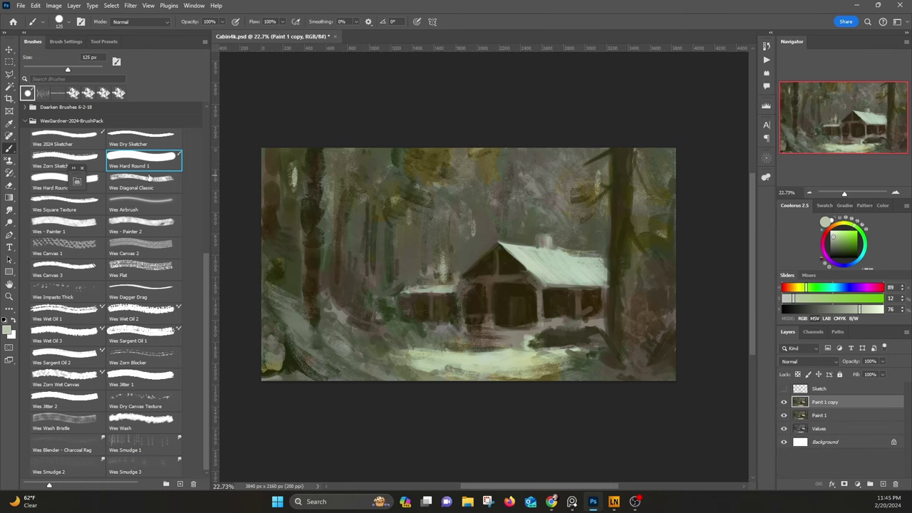
Step: Repaint the left trunk and the lower-left corner with sampled dark browns using the Wes Diagonal Classic brush at 125 px
key(period)
alt+click(310, 218)
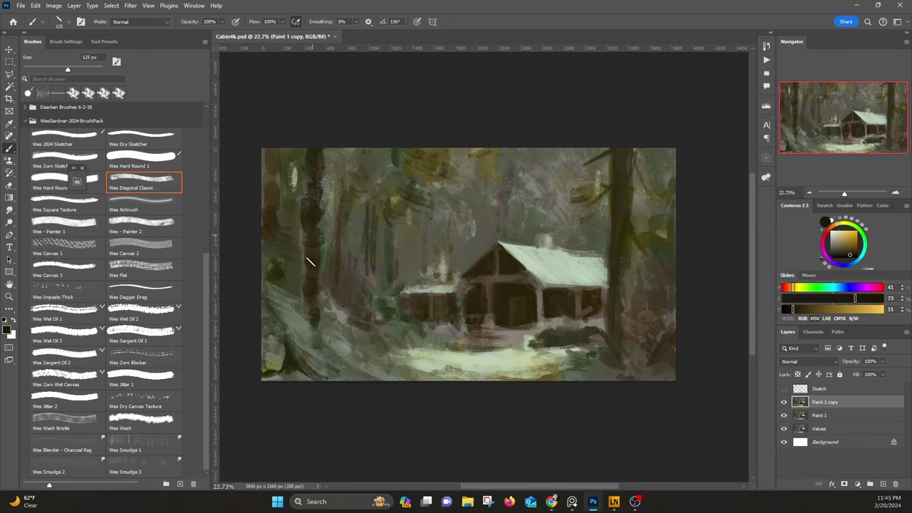
drag(314, 271, 312, 168)
mouse_move(312, 288)
mouse_down()
mouse_move(303, 359)
mouse_move(295, 363)
mouse_move(280, 330)
mouse_move(303, 349)
mouse_move(270, 375)
mouse_up()
alt+click(277, 354)
alt+click(279, 368)
alt+click(328, 242)
drag(314, 282, 315, 250)
Step: Build up the left forest and undergrowth with sampled muted green, grey and dark olive strokes
alt+click(310, 237)
alt+click(296, 208)
alt+click(339, 250)
mouse_move(345, 213)
mouse_down()
mouse_move(339, 254)
mouse_move(364, 267)
mouse_up()
alt+click(366, 266)
alt+click(374, 300)
mouse_move(343, 299)
mouse_down()
mouse_move(326, 326)
mouse_move(323, 290)
mouse_move(308, 346)
mouse_up()
alt+click(297, 281)
alt+click(335, 316)
alt+click(298, 288)
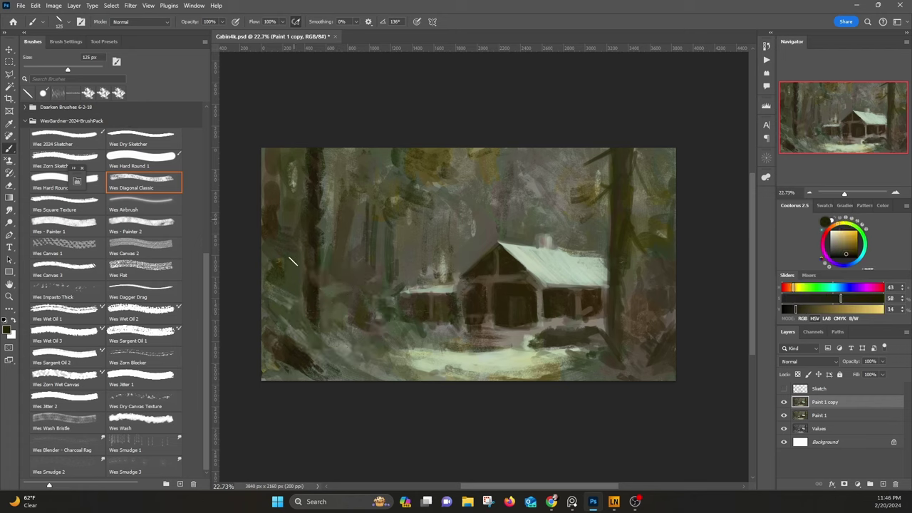
Step: Rework the hanging foliage above the cabin's left wing with sampled olive and dark green strokes
alt+click(392, 251)
alt+click(408, 194)
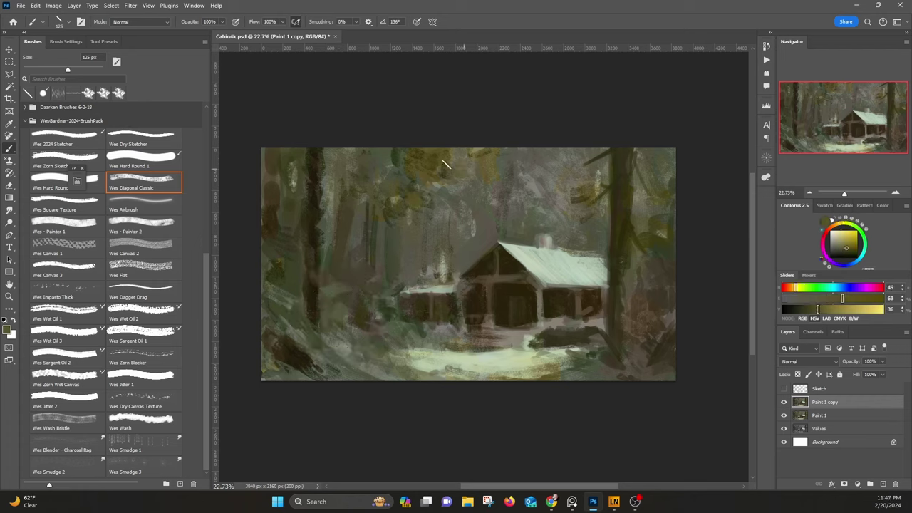
alt+click(434, 163)
drag(450, 172, 465, 183)
drag(451, 150, 470, 155)
mouse_move(428, 188)
mouse_down()
mouse_move(444, 201)
mouse_move(397, 195)
mouse_up()
alt+click(396, 211)
alt+click(375, 220)
alt+click(376, 234)
alt+click(432, 290)
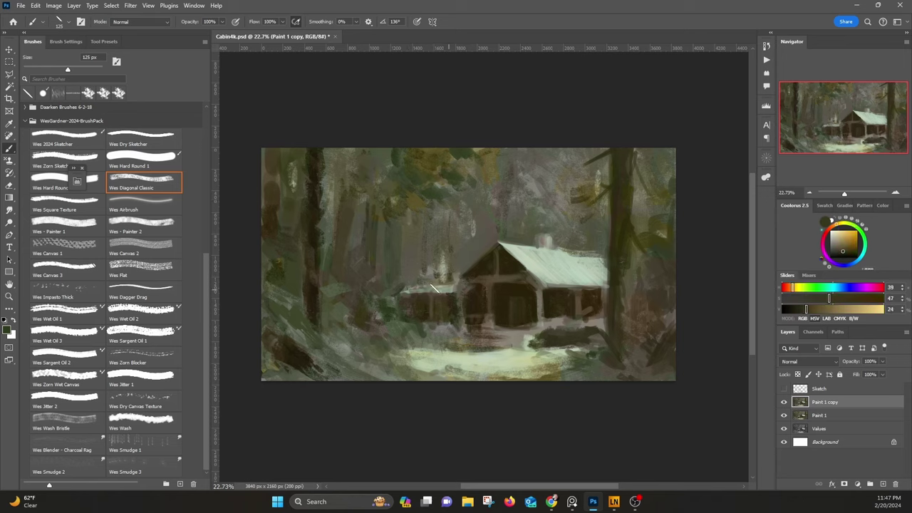
Step: Define the cabin's gable, posts and dark openings with sampled browns, reducing the brush to 50 px
alt+click(487, 275)
alt+click(492, 280)
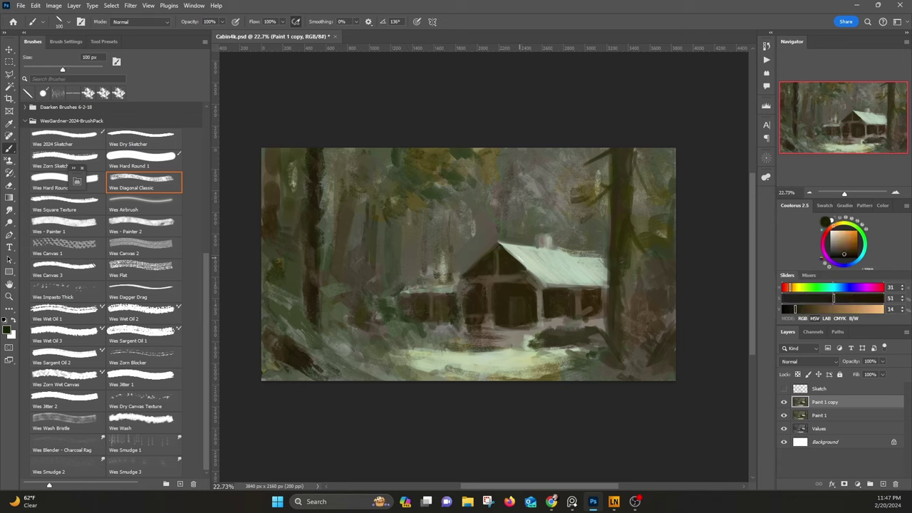
drag(506, 267, 519, 266)
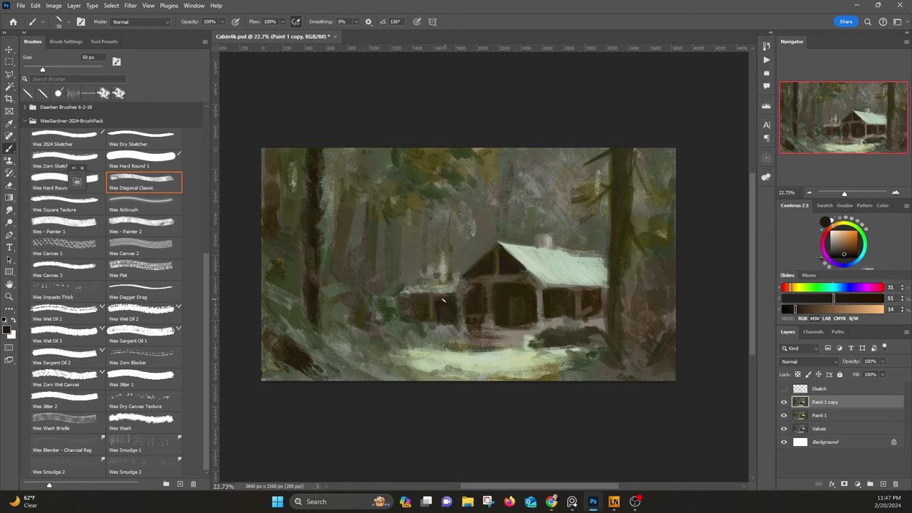
alt+click(483, 205)
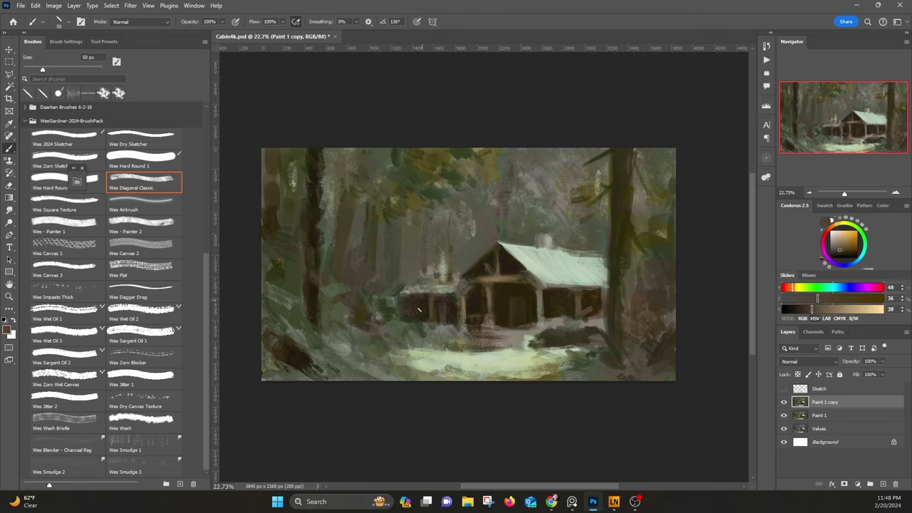
alt+click(614, 194)
alt+click(509, 277)
mouse_move(524, 278)
mouse_down()
mouse_move(529, 284)
mouse_move(525, 276)
mouse_up()
Step: Refine the chimney with sampled tones and highlight the main roof in pale off-white with the Wes Square Texture brush at 90 px
alt+click(492, 230)
alt+click(521, 254)
alt+click(545, 231)
drag(547, 236, 547, 246)
alt+click(562, 259)
click(837, 224)
key(period)
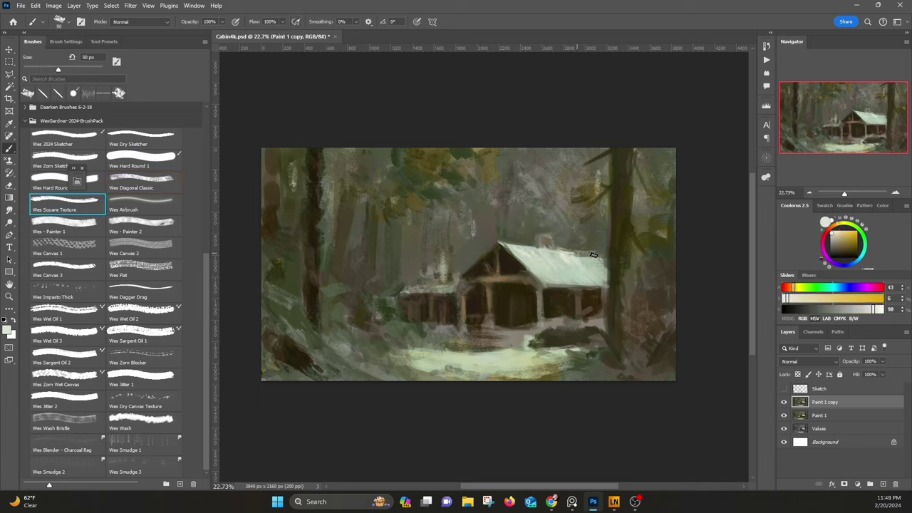
alt+click(524, 212)
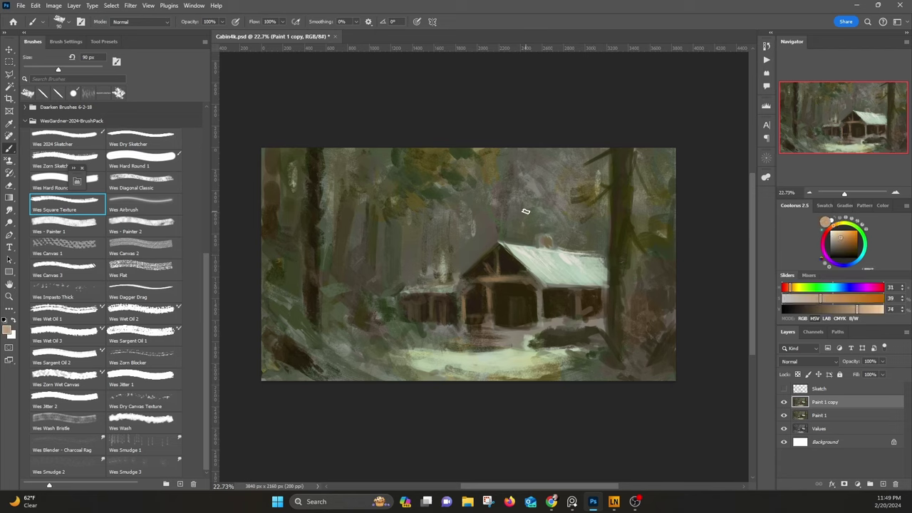
Step: Sharpen the gable beams and porch edge with sampled mid-brown strokes
alt+click(497, 247)
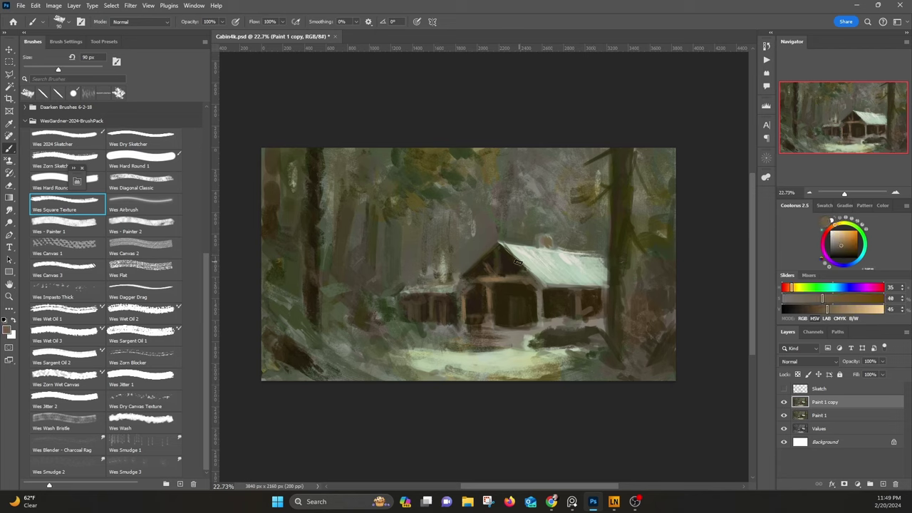
alt+click(513, 283)
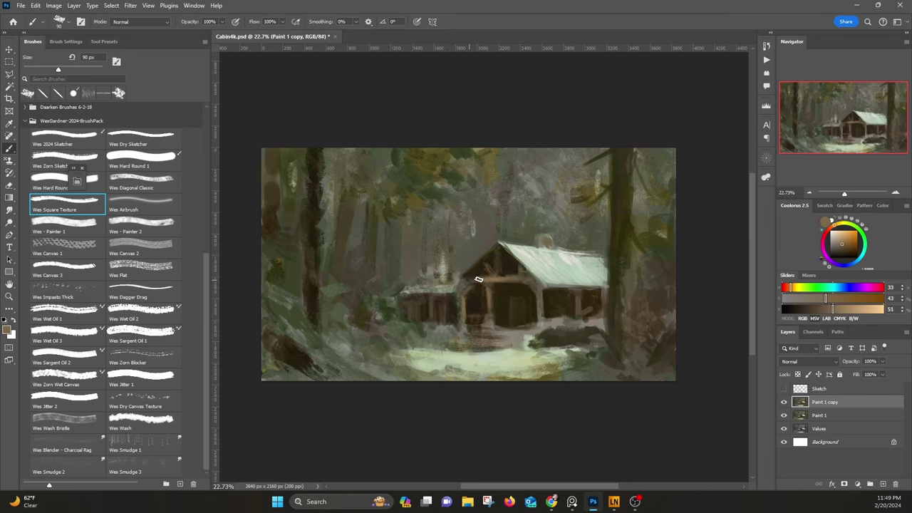
alt+click(463, 286)
mouse_move(474, 283)
mouse_down()
mouse_move(428, 279)
mouse_move(457, 277)
mouse_up()
alt+click(504, 246)
Step: Paint a dark brown upper roof over the left wing and refine the gable edge and right cabin wall with sampled browns
alt+click(418, 279)
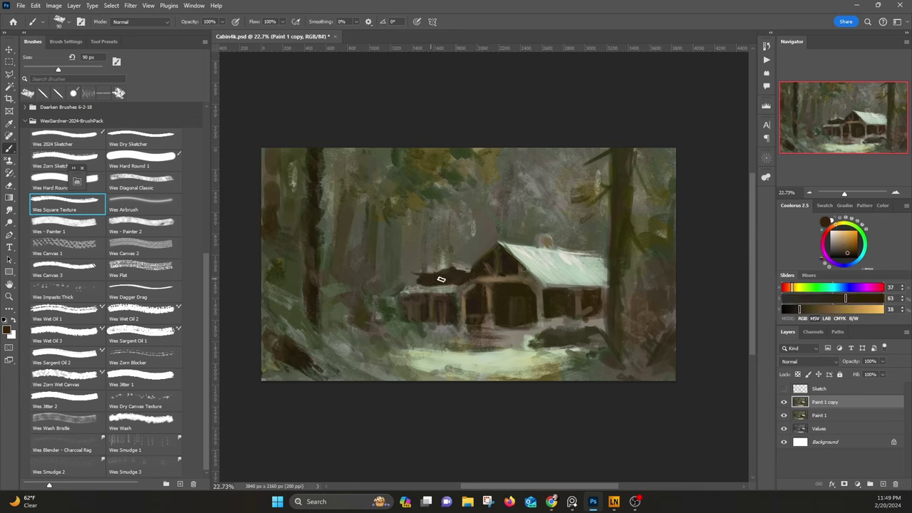
alt+click(438, 279)
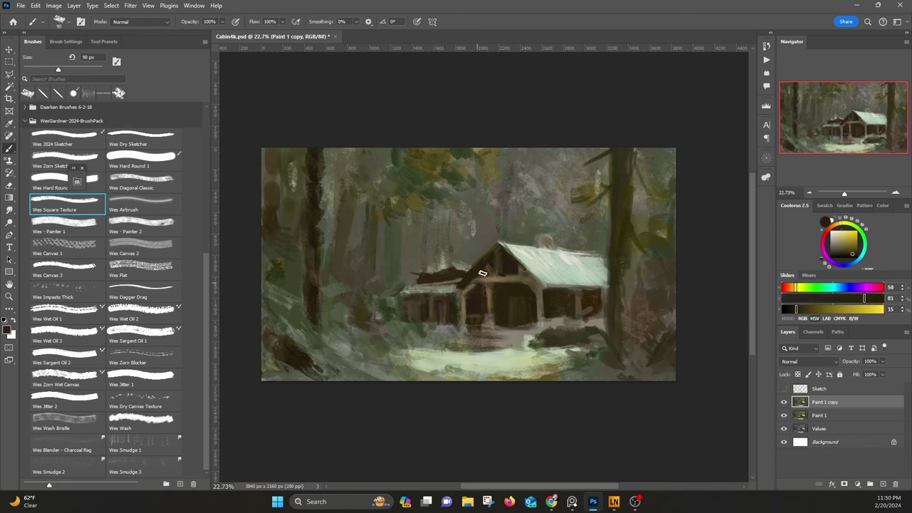
alt+click(468, 278)
alt+click(478, 265)
alt+click(539, 306)
alt+click(567, 307)
alt+click(515, 269)
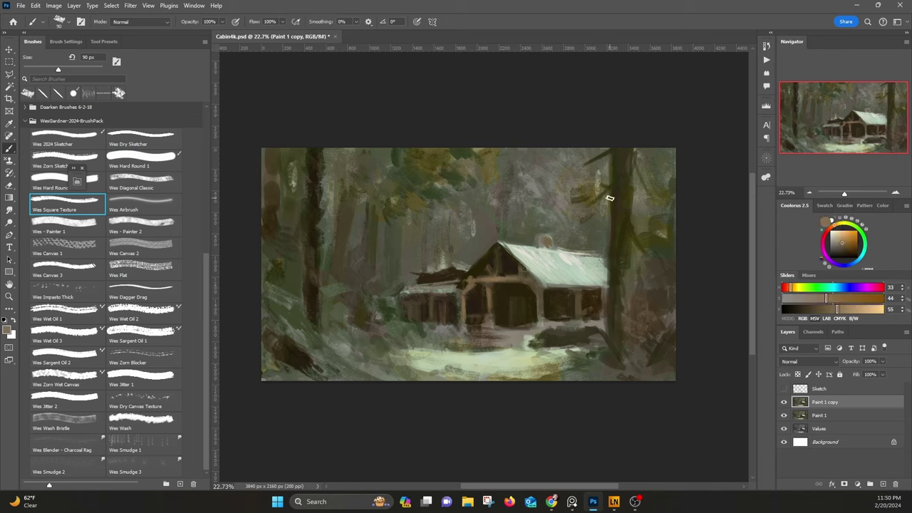
Step: Paint dark brown porch steps in front of the cabin and refine the left wing's eave and walls with sampled tones
alt+click(500, 316)
drag(470, 336, 509, 335)
mouse_move(459, 342)
mouse_down()
mouse_move(500, 348)
mouse_move(510, 333)
mouse_up()
alt+click(444, 303)
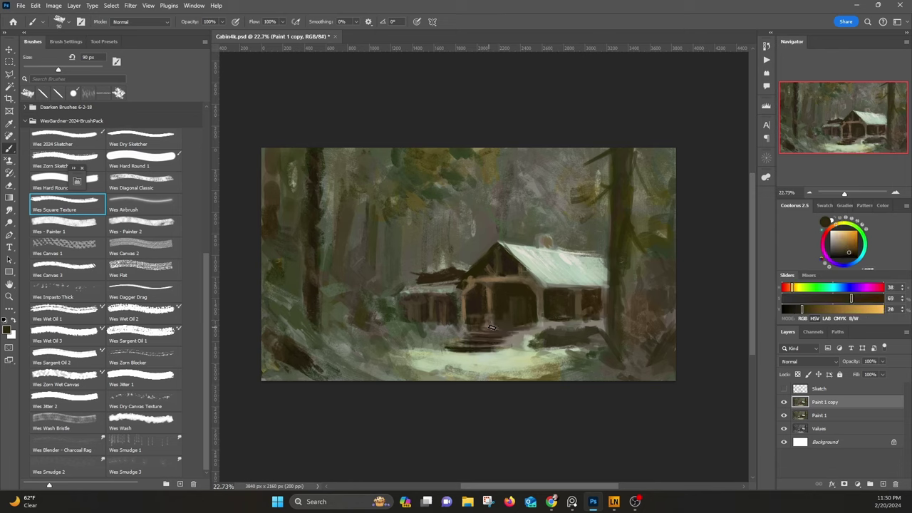
alt+click(445, 299)
alt+click(442, 300)
alt+click(492, 276)
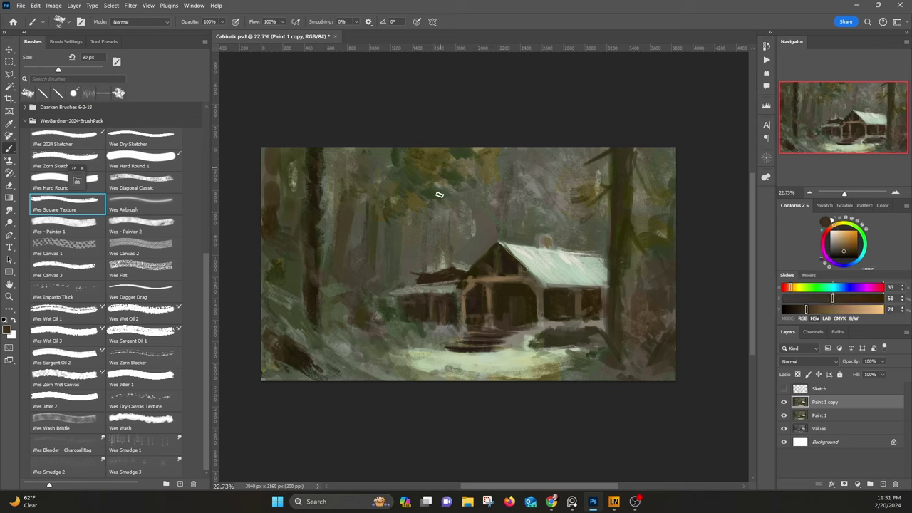
Step: Add pale patches above the left wing's roof and sample muted tones from the forest behind it
alt+click(471, 253)
alt+click(463, 257)
alt+click(469, 255)
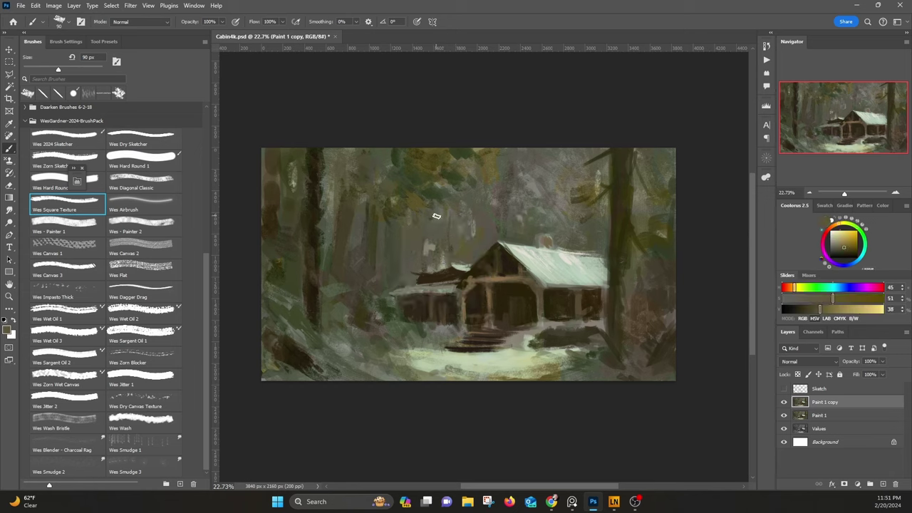
alt+click(407, 253)
Step: Blend misty grey strokes into the trees above the main roof with the Wes Wet Oil 1 brush at 175 px
click(67, 311)
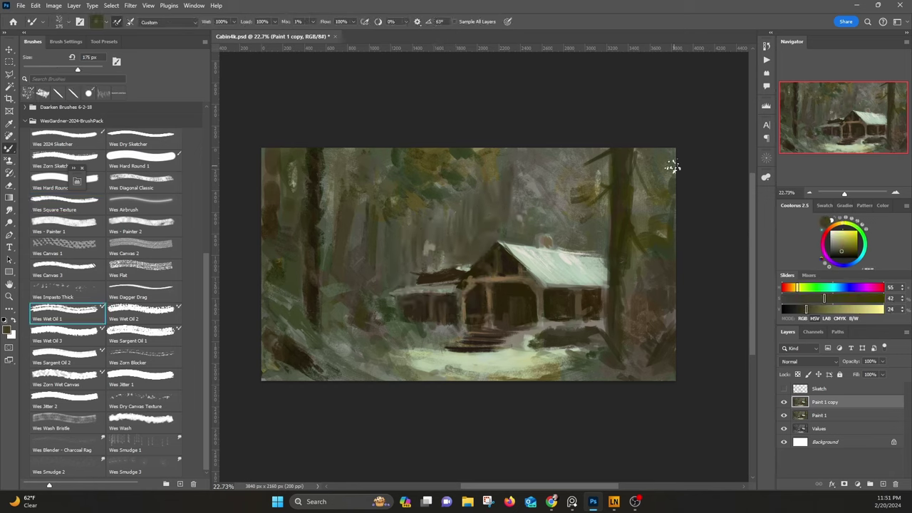
alt+click(551, 181)
mouse_move(541, 205)
mouse_down()
mouse_move(539, 232)
mouse_move(567, 246)
mouse_move(578, 218)
mouse_move(511, 217)
mouse_move(484, 190)
mouse_up()
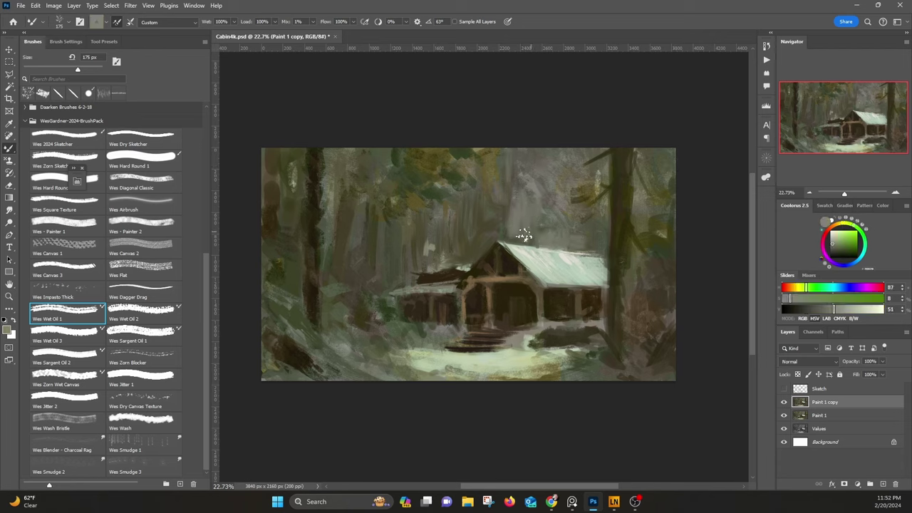
Step: Rework the left-edge trees and both large trunks with sampled dark olive, grey and brown strokes
alt+click(341, 197)
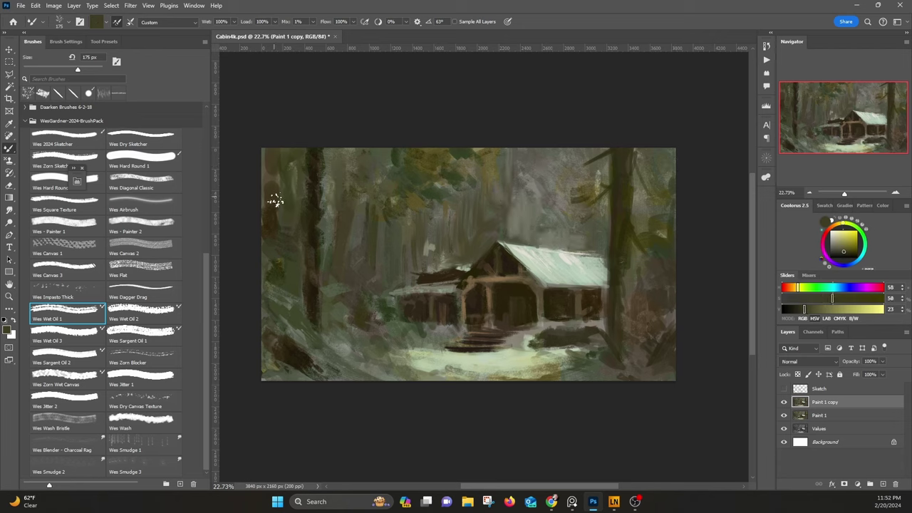
alt+click(280, 273)
drag(277, 255, 268, 298)
drag(267, 222, 273, 185)
alt+click(321, 290)
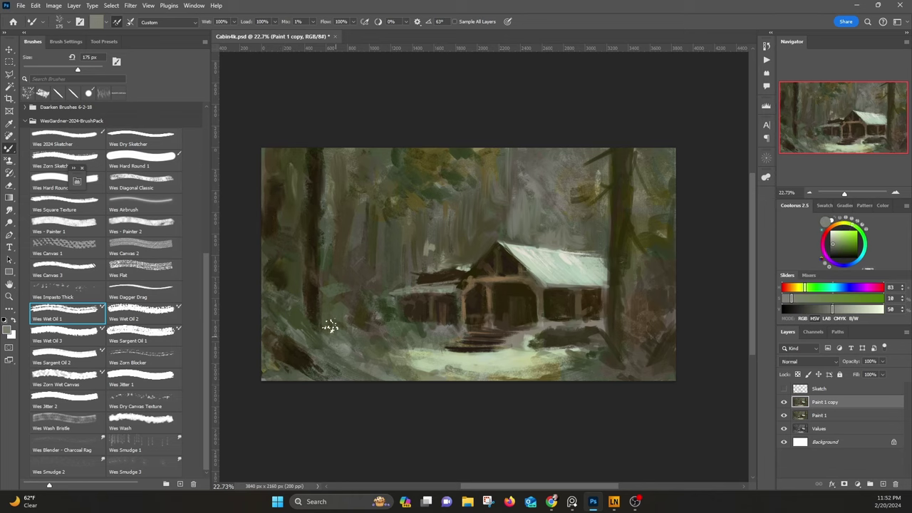
alt+click(497, 231)
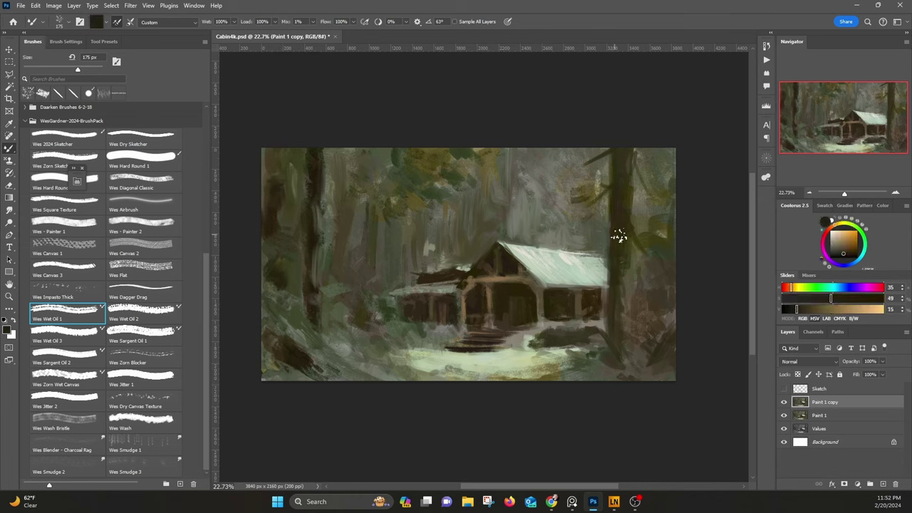
alt+click(624, 277)
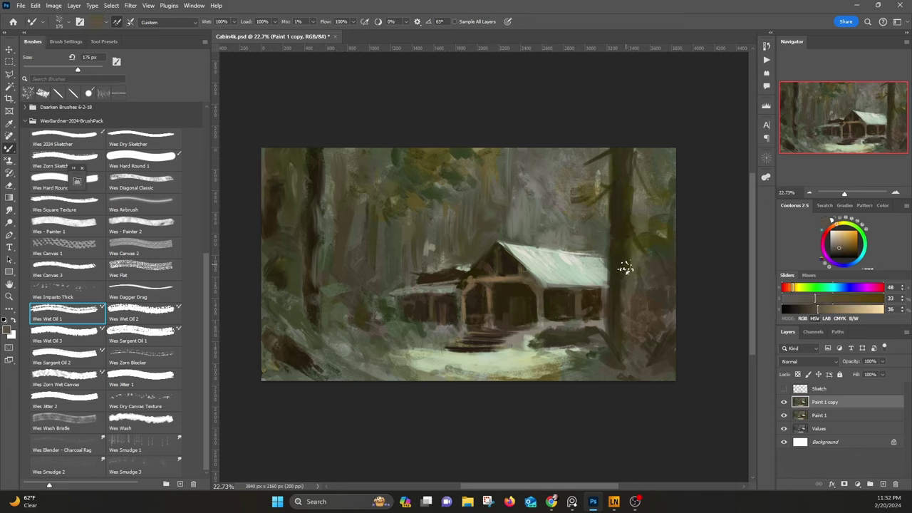
Step: Soften the main roof with a sampled grey using the Wes Sargent Oil 1 brush at 175 px
alt+click(566, 249)
click(143, 334)
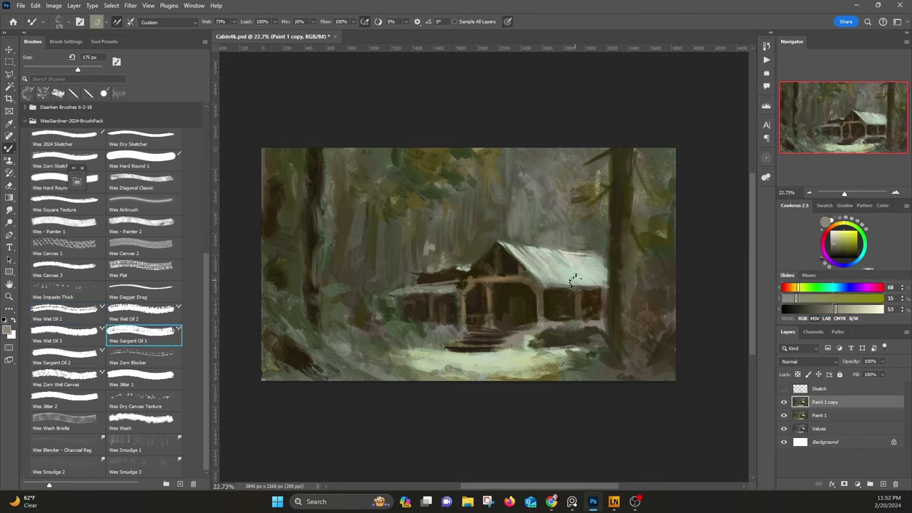
drag(564, 269, 595, 282)
mouse_move(550, 251)
mouse_down()
mouse_move(605, 265)
mouse_move(566, 255)
mouse_up()
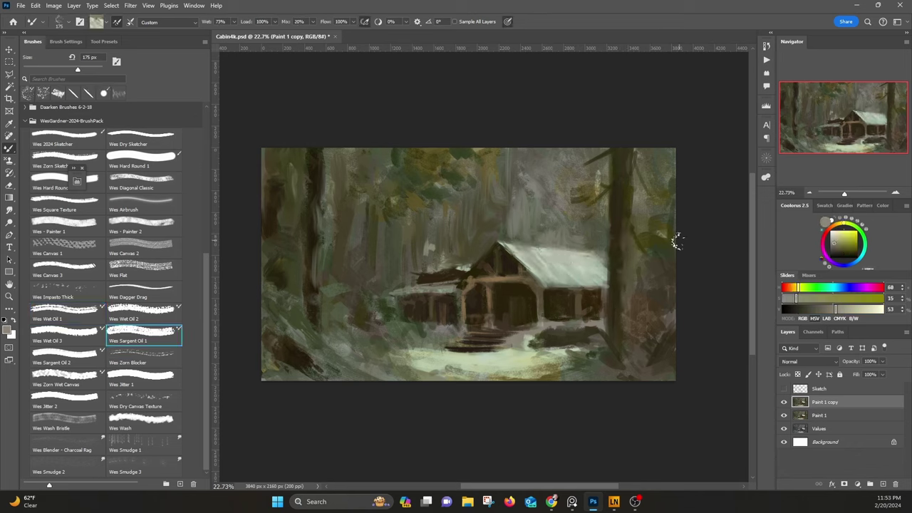
Step: Blend the canopy foliage above the cabin and the trees around the right trunk with loose wet strokes
alt+click(420, 239)
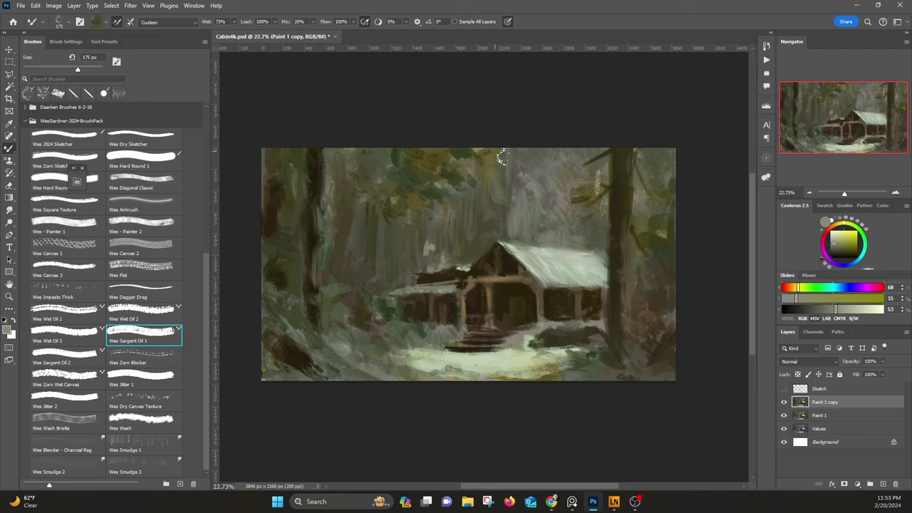
drag(481, 164, 462, 179)
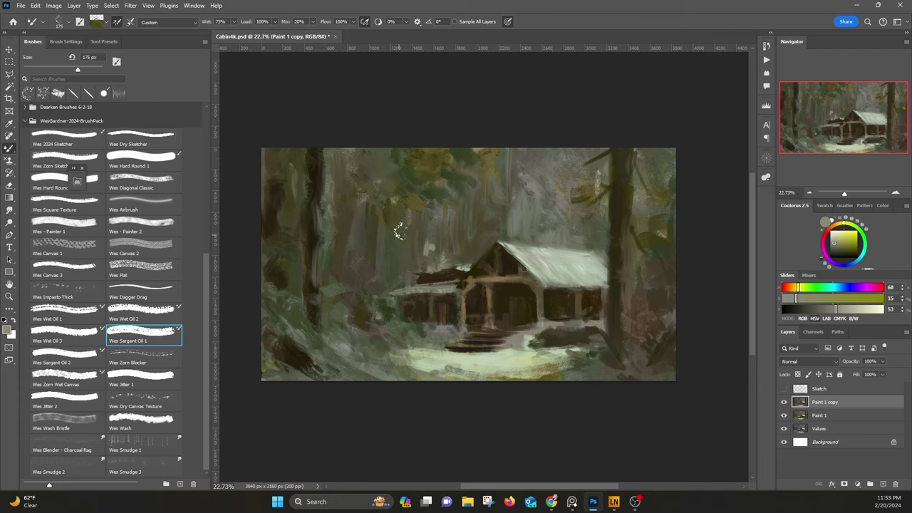
drag(413, 223, 472, 169)
mouse_move(663, 187)
mouse_down()
mouse_move(652, 218)
mouse_move(657, 242)
mouse_move(661, 234)
mouse_move(638, 267)
mouse_move(652, 330)
mouse_move(621, 308)
mouse_up()
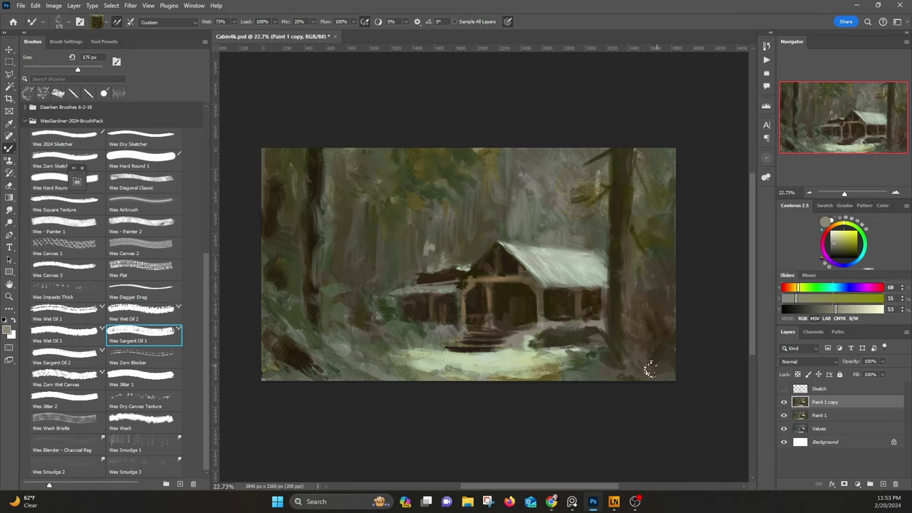
Step: Sweep blended strokes across the foreground from the lower-right corner to the snowy path before the steps
mouse_move(643, 368)
mouse_down()
mouse_move(651, 328)
mouse_move(625, 358)
mouse_move(573, 356)
mouse_up()
mouse_move(604, 325)
mouse_down()
mouse_move(594, 341)
mouse_move(500, 369)
mouse_up()
mouse_move(510, 324)
mouse_down()
mouse_move(425, 368)
mouse_move(441, 360)
mouse_move(387, 363)
mouse_move(470, 371)
mouse_up()
Step: Warm the path and the main roof with reddish brown and a light tan of hue 36, saturation 42, value 73
click(847, 236)
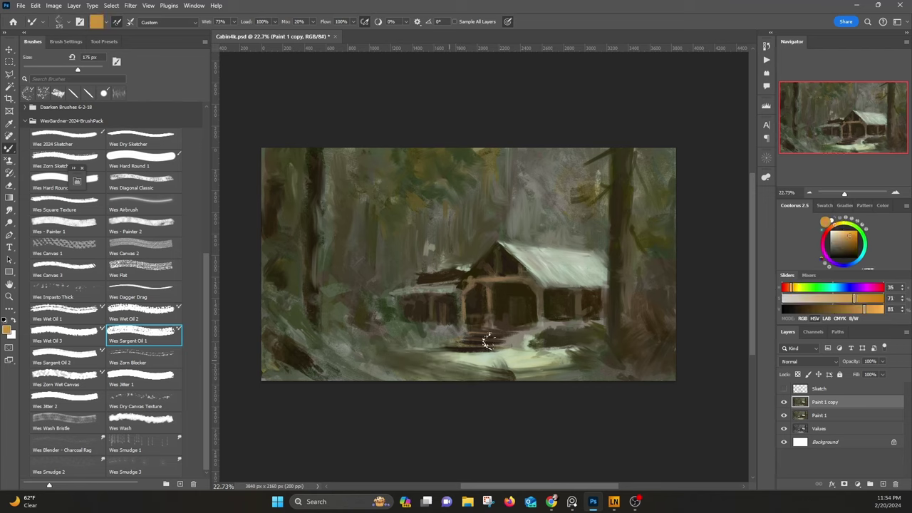
click(839, 233)
click(829, 228)
drag(841, 234, 838, 243)
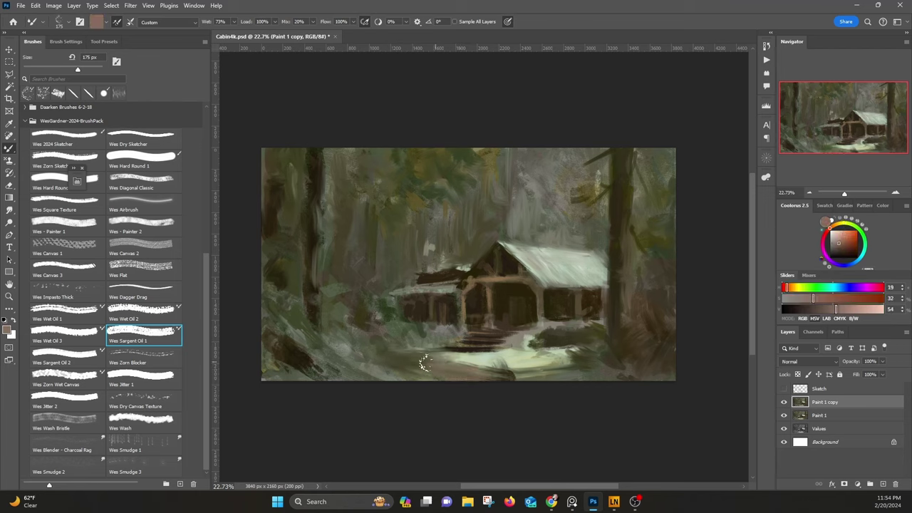
click(835, 224)
click(841, 238)
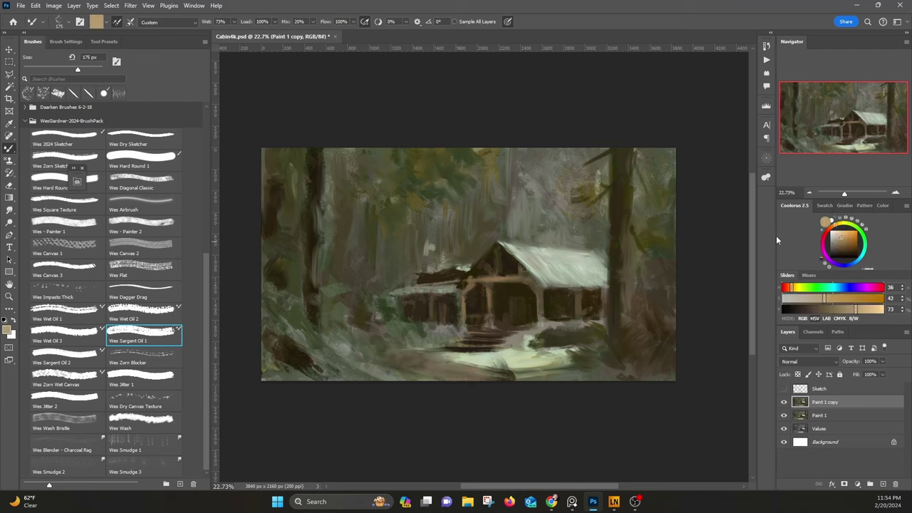
drag(545, 364, 449, 363)
drag(564, 276, 606, 262)
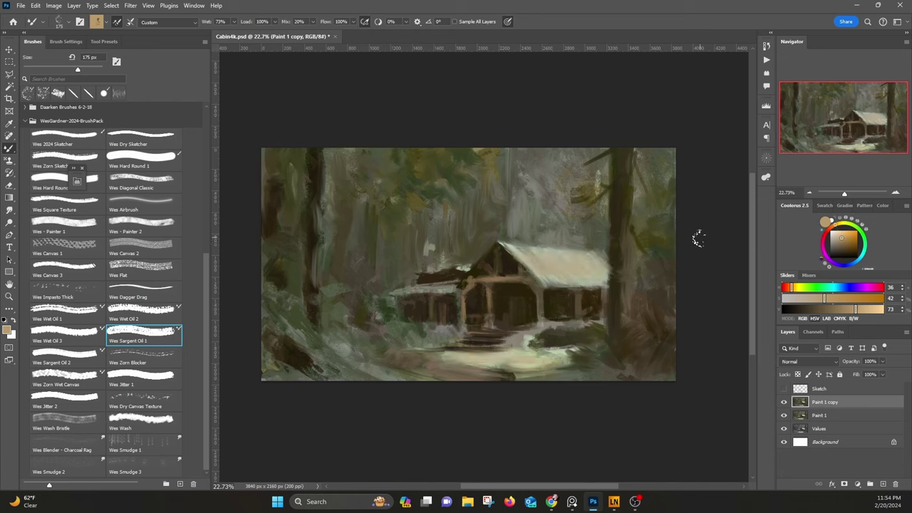
Step: Blend the forest behind the roof and both large trunks with sampled tones, and choose the Wes Zorn Wet Canvas brush
alt+click(531, 214)
mouse_move(511, 225)
mouse_down()
mouse_move(505, 149)
mouse_move(516, 231)
mouse_up()
alt+click(541, 181)
drag(543, 192, 522, 208)
drag(559, 160, 680, 174)
alt+click(629, 206)
drag(314, 242, 314, 284)
click(82, 374)
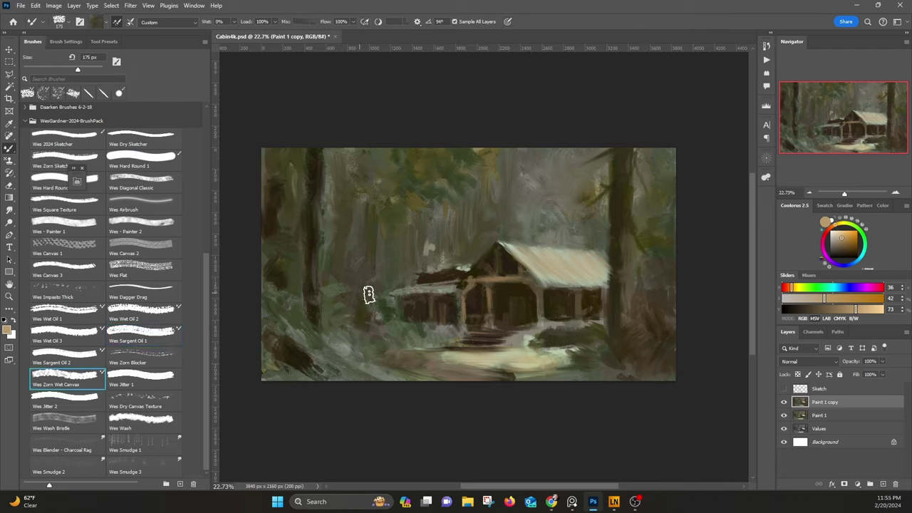
Step: Blend the lower part of the left trunk and the undergrowth around its base with sampled tones using Wes Zorn Wet Canvas
drag(319, 327, 318, 352)
alt+click(302, 333)
alt+click(313, 266)
drag(302, 295, 302, 314)
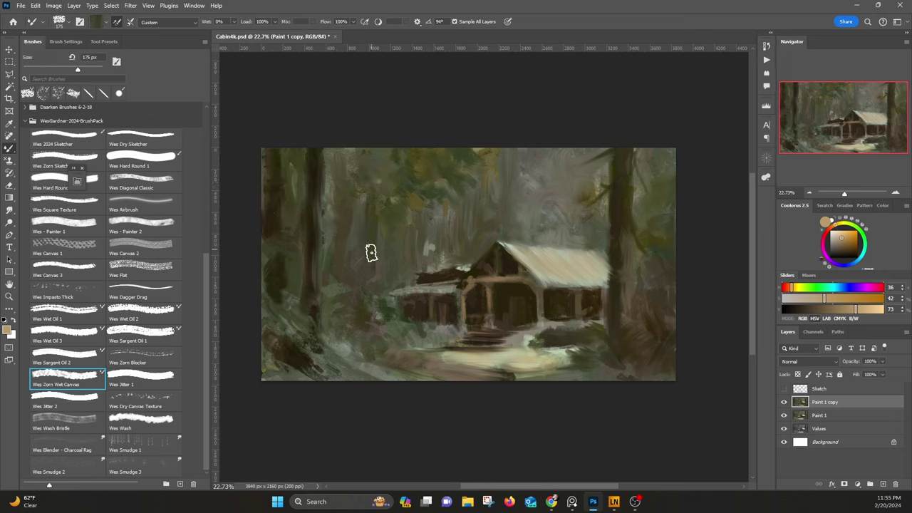
Step: Blend the canopy right of the left trunk and the foliage around the top of the right trunk with sampled forest tones
alt+click(424, 249)
drag(386, 176, 378, 164)
drag(568, 189, 636, 164)
alt+click(614, 213)
alt+click(625, 158)
Step: Add broken wet strokes to the cabin's steps, porch interior, front walls and snowy eaves using tones sampled from the cabin
alt+click(483, 328)
mouse_move(503, 342)
mouse_down()
mouse_move(534, 340)
mouse_move(481, 243)
mouse_move(520, 318)
mouse_up()
alt+click(525, 303)
drag(446, 312, 445, 319)
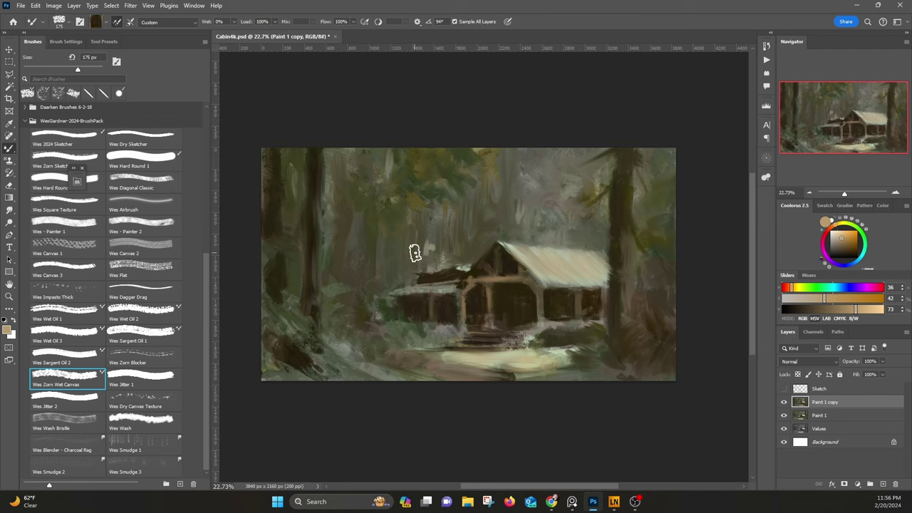
alt+click(580, 307)
mouse_move(572, 289)
mouse_down()
mouse_move(604, 289)
mouse_move(579, 290)
mouse_up()
alt+click(496, 282)
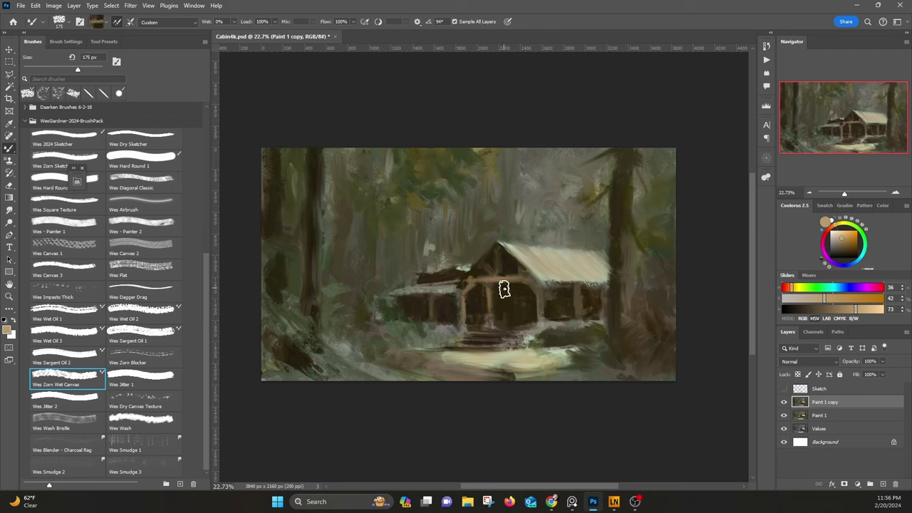
Step: Add textured strokes along the near edge of the snowy path and in the misty forest above the main roof
alt+click(433, 364)
drag(425, 363, 485, 375)
drag(557, 374, 541, 368)
alt+click(567, 239)
mouse_move(548, 215)
mouse_down()
mouse_move(566, 215)
mouse_move(574, 185)
mouse_up()
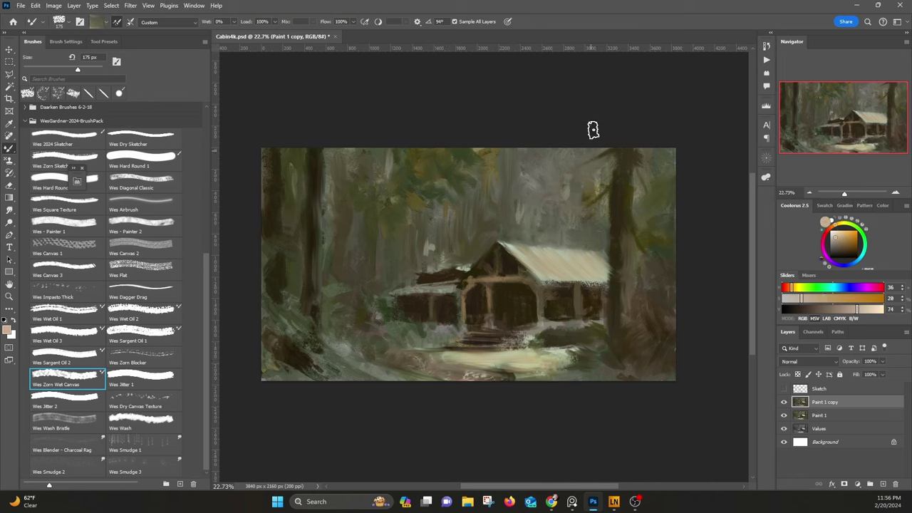
Step: Blend the canopy beside the left trunk and the bushes at the left edge with sampled tones
alt+click(468, 156)
drag(354, 158, 364, 171)
alt+click(336, 189)
drag(331, 228, 326, 255)
alt+click(290, 281)
alt+click(315, 270)
mouse_move(288, 289)
mouse_down()
mouse_move(284, 300)
mouse_move(272, 285)
mouse_up()
Step: Paint the base of the right trunk, the lower-right bushes and the right-edge foliage with sampled dark and green tones
alt+click(593, 374)
mouse_move(611, 363)
mouse_down()
mouse_move(643, 364)
mouse_move(647, 346)
mouse_move(626, 356)
mouse_move(600, 349)
mouse_up()
alt+click(605, 310)
alt+click(300, 343)
drag(643, 294, 644, 311)
drag(671, 373, 654, 358)
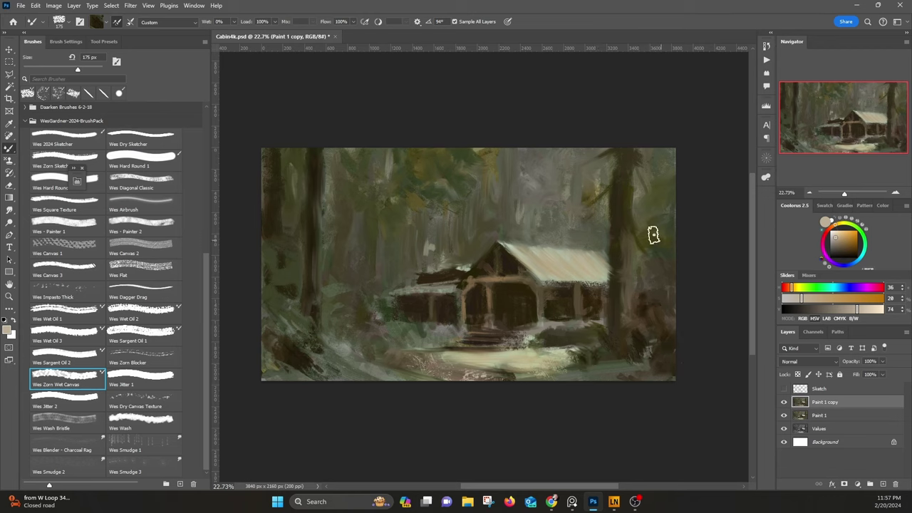
drag(672, 198, 670, 208)
alt+click(337, 232)
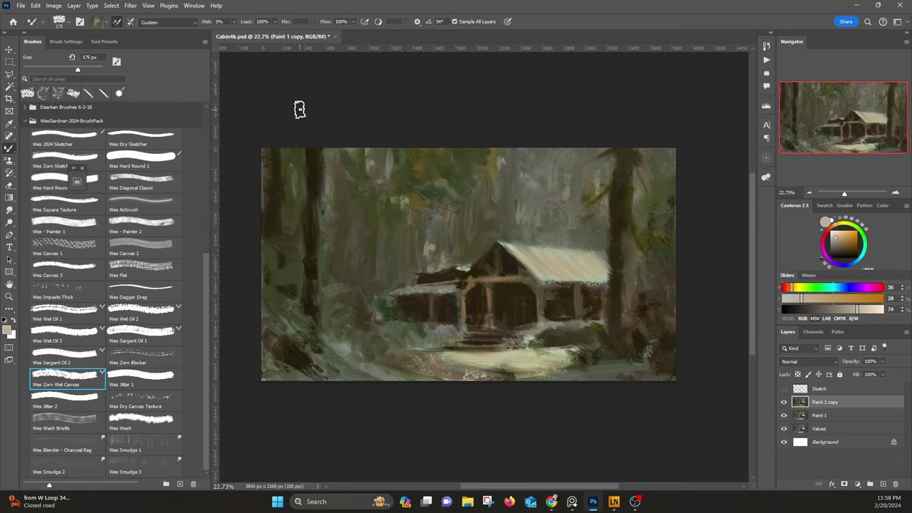
Step: Add dry texture to the right trunk's branches, snowy path, left-wing bushes and left trunk with the Wes Dry Canvas Texture brush
click(162, 394)
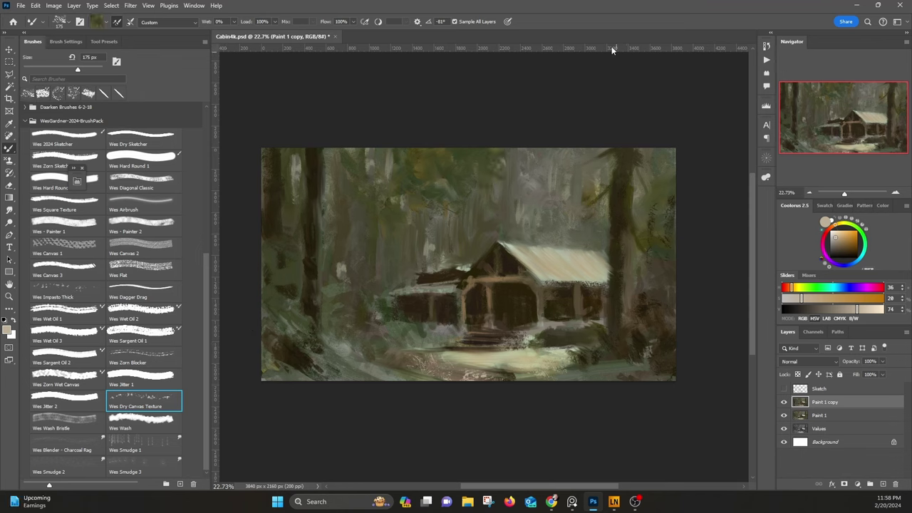
drag(597, 165, 584, 196)
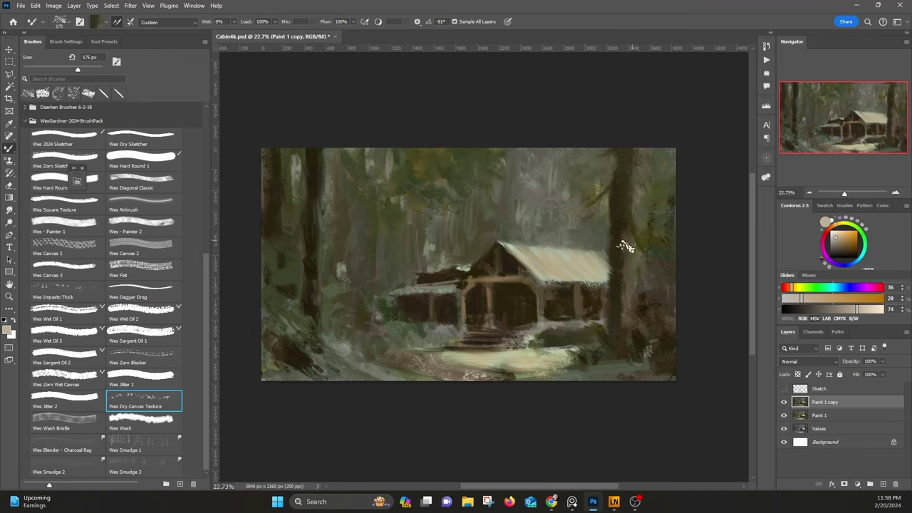
alt+click(436, 359)
drag(437, 360, 495, 355)
alt+click(400, 322)
drag(393, 320, 414, 316)
alt+click(334, 295)
drag(322, 277, 339, 281)
alt+click(312, 301)
Step: Switch to the regular Brush with Wes Diagonal Classic at 90 px and paint the lower left trunk in its sampled dark brown
click(145, 201)
click(146, 182)
key(bracketleft)
alt+click(316, 221)
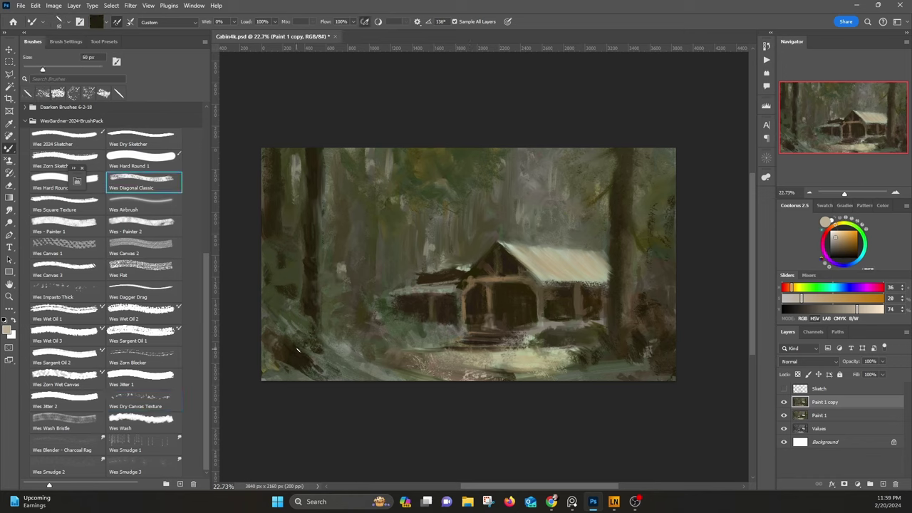
key(b)
click(138, 181)
alt+click(303, 284)
alt+click(318, 310)
drag(318, 307, 317, 277)
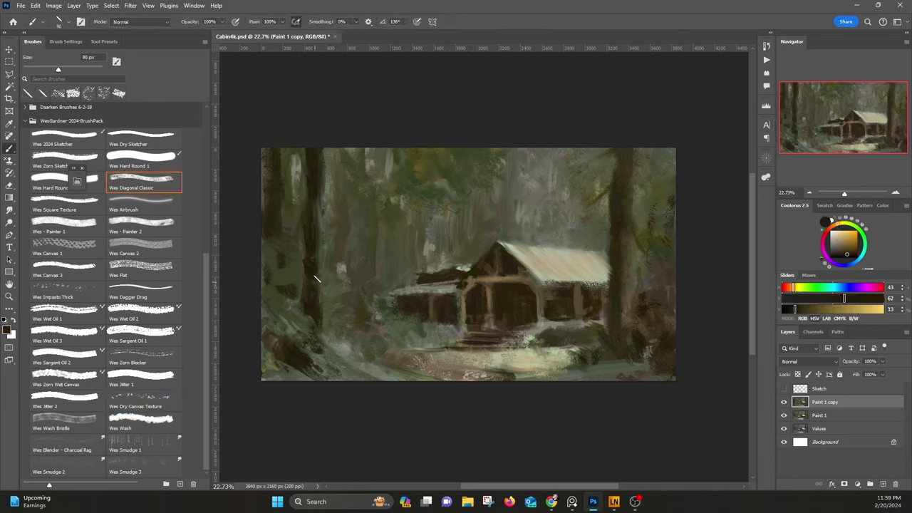
Step: Deepen the left trunk with a near-black brown of hue 42, saturation 65, value 7, and add sampled grey-brown bark strokes
alt+click(351, 227)
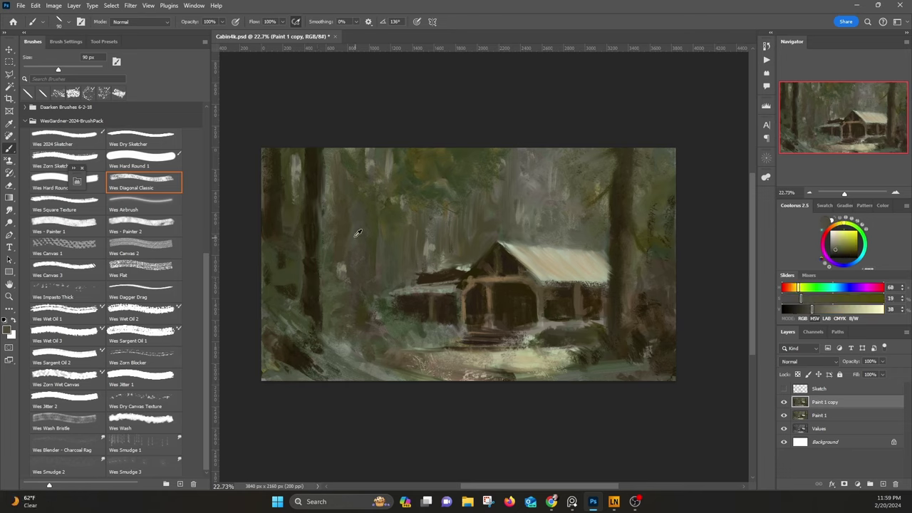
alt+click(277, 257)
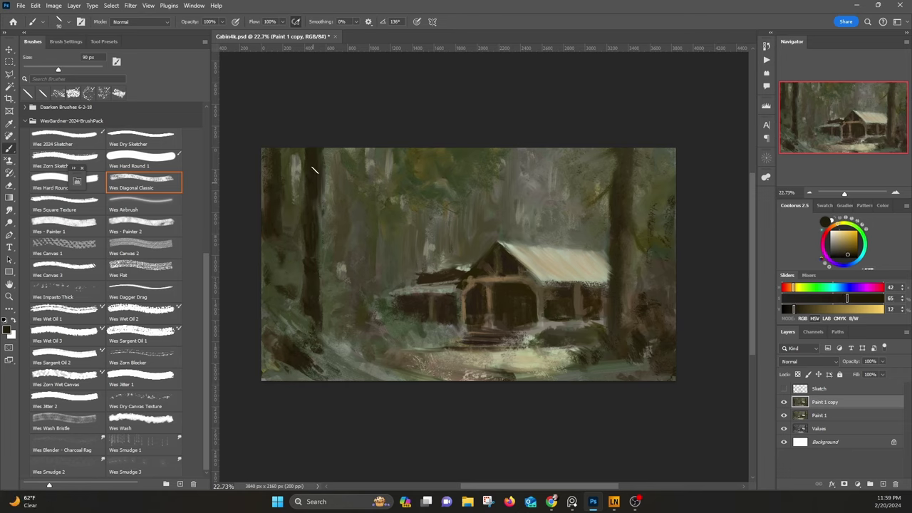
click(788, 309)
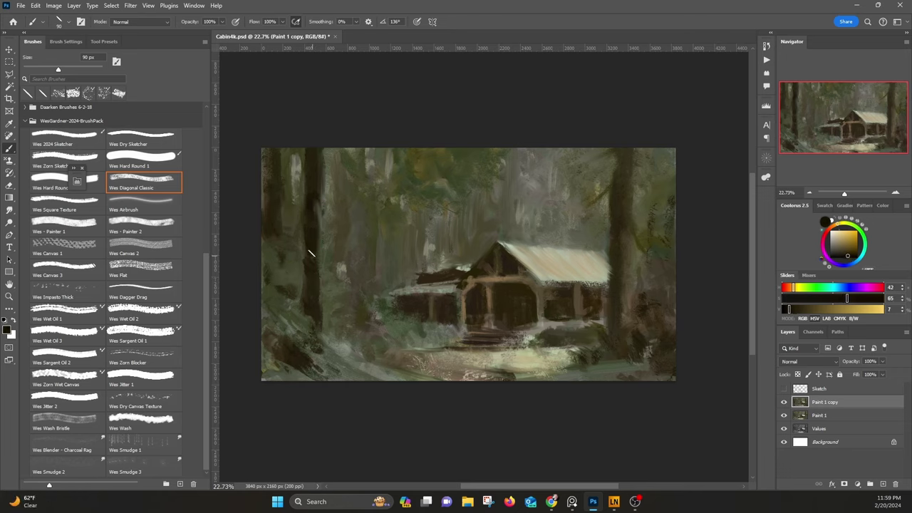
alt+click(320, 148)
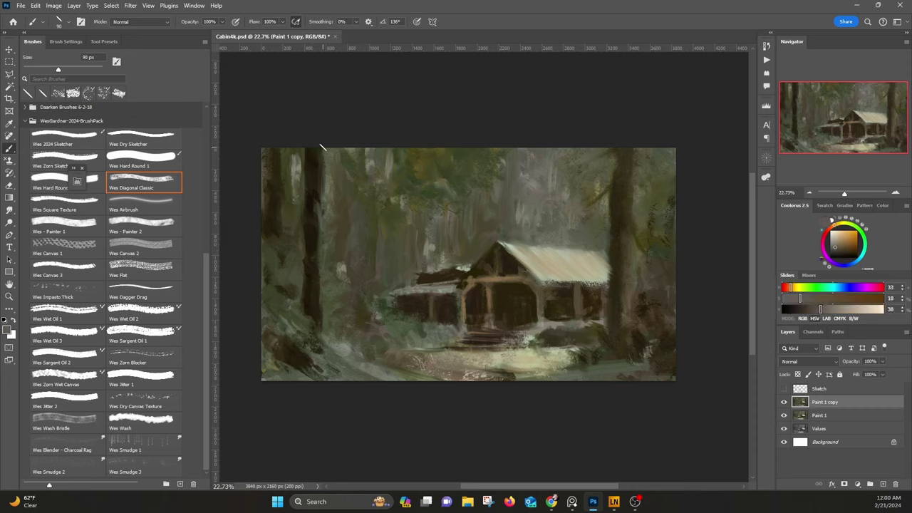
drag(318, 279, 319, 326)
Step: Refine the thin trees at the left edge and the upper bark of the left trunk with sampled tones
alt+click(278, 215)
alt+click(286, 165)
alt+click(285, 155)
alt+click(268, 170)
alt+click(312, 161)
Step: Paint thin dark branches off the left-hand trees with Wes Zorn Sketcher at 50 px, and move on to Wes Dry Sketcher
click(57, 158)
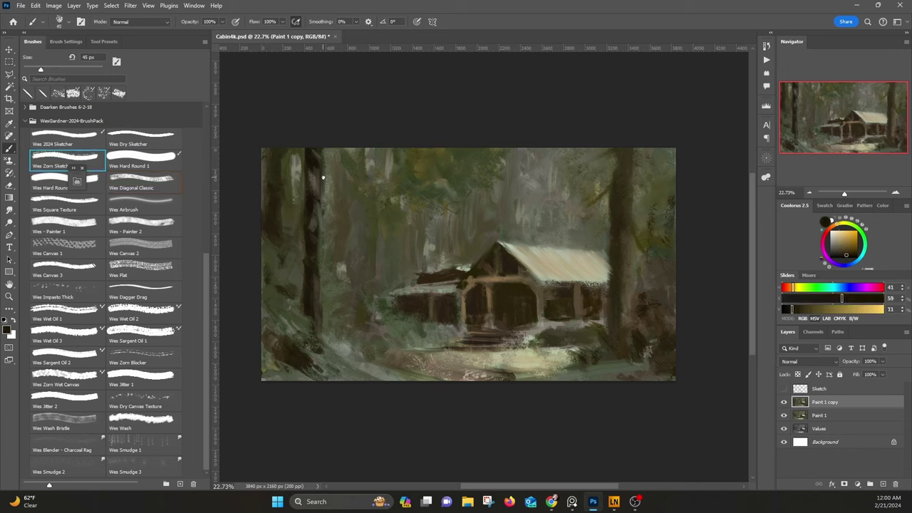
key(bracketright)
alt+click(300, 202)
alt+click(306, 221)
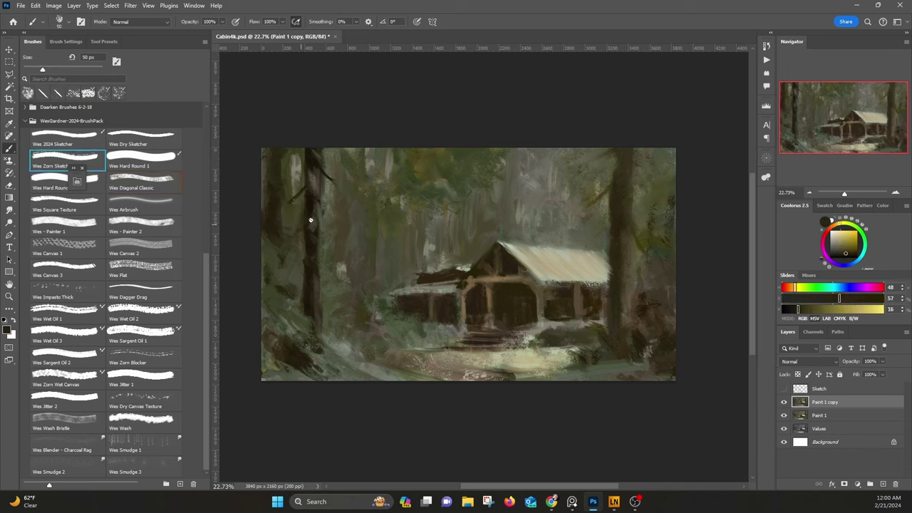
key(comma)
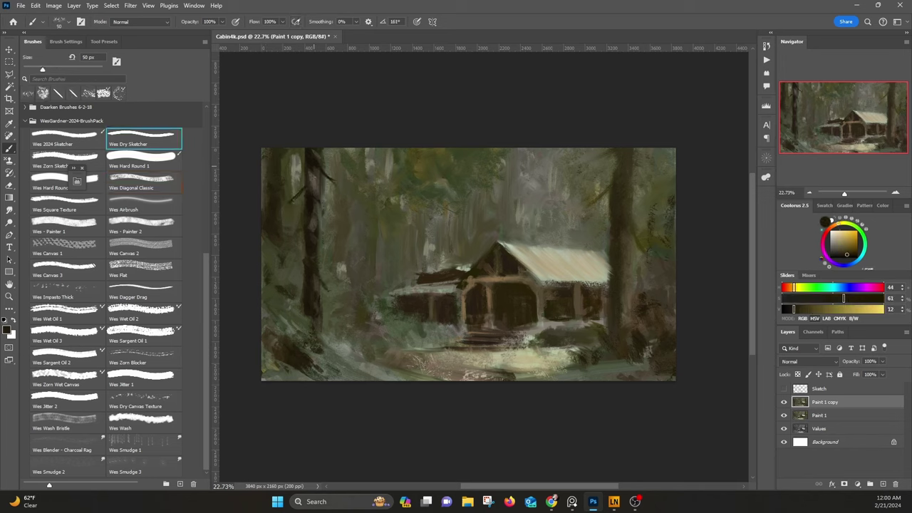
alt+click(281, 197)
Step: Rework the undergrowth and snowy bank around the left trunk's base with sampled tones, using a 150 px brush and Wes Jitter 1
key(comma)
key(bracketright)
key(bracketright)
key(bracketright)
key(bracketright)
key(bracketright)
key(bracketright)
key(bracketright)
alt+click(265, 282)
alt+click(292, 329)
drag(300, 331, 277, 315)
key(comma)
alt+click(302, 369)
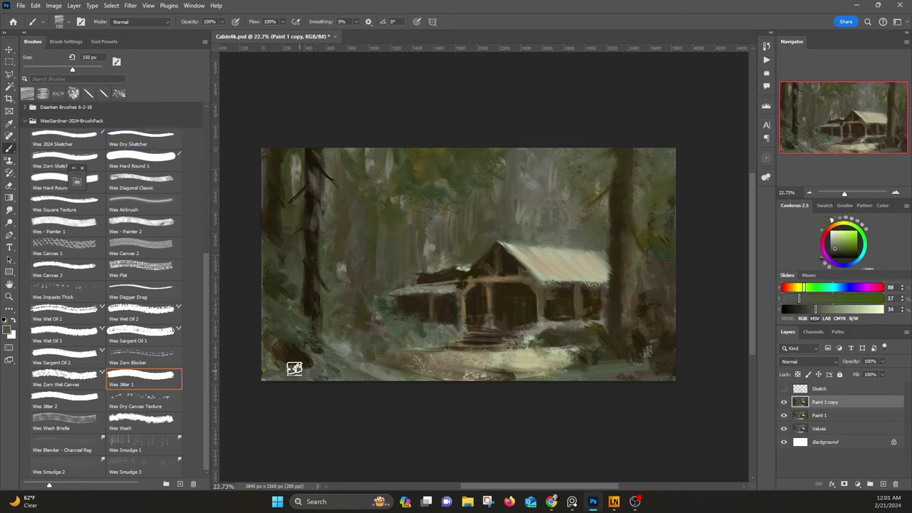
alt+click(335, 350)
alt+click(349, 363)
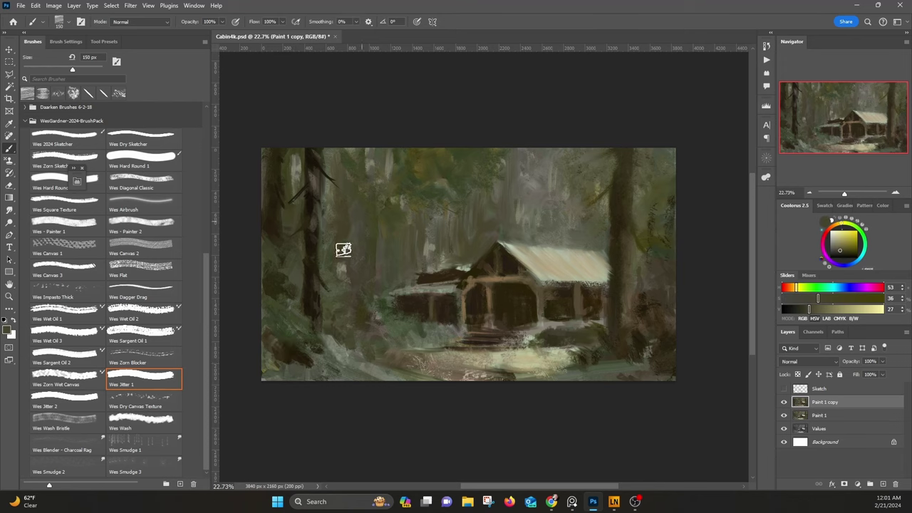
Step: Break up the canopy, the forest behind the cabin and the roof's far-right edge with sampled tones using Wes Jitter 1
alt+click(349, 172)
alt+click(365, 177)
drag(353, 156, 360, 163)
alt+click(512, 235)
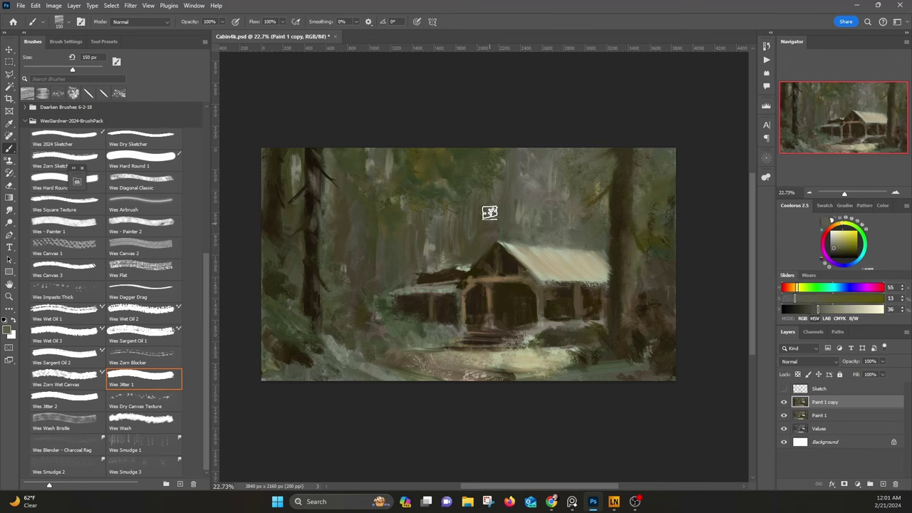
alt+click(424, 226)
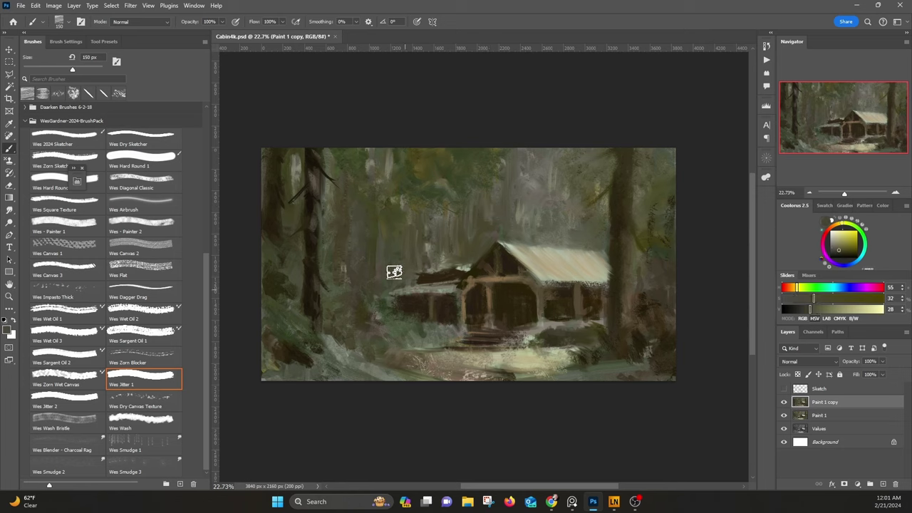
alt+click(524, 179)
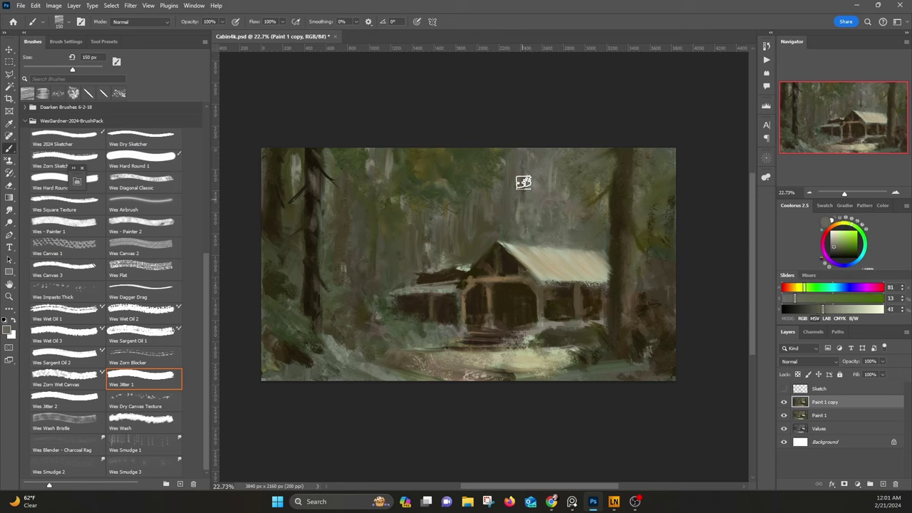
alt+click(566, 207)
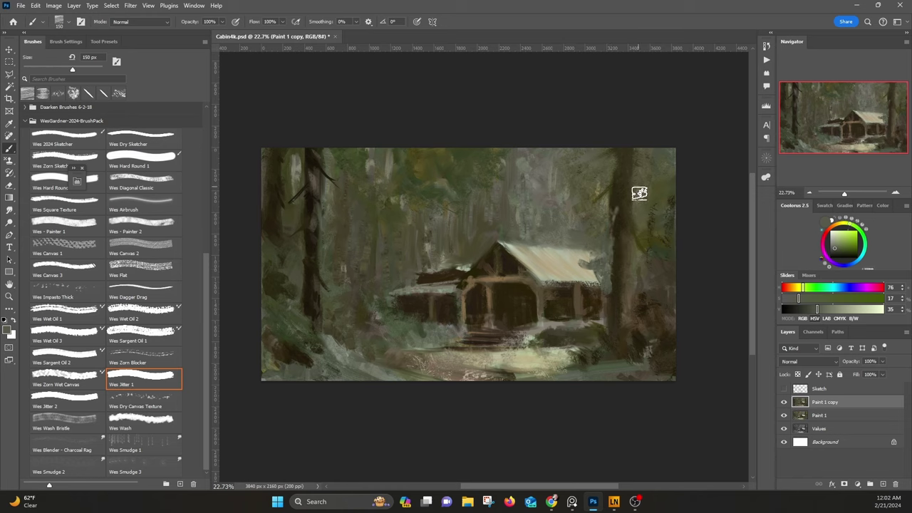
Step: Texture the foliage around the right trunk and the misty trees above the cabin with the Wes Canvas 1 brush
click(80, 251)
alt+click(647, 197)
alt+click(655, 197)
alt+click(566, 201)
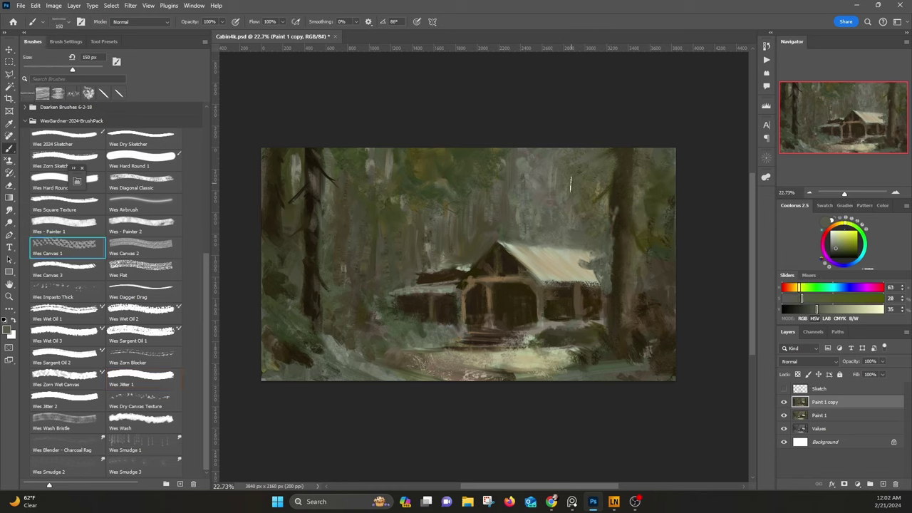
alt+click(515, 156)
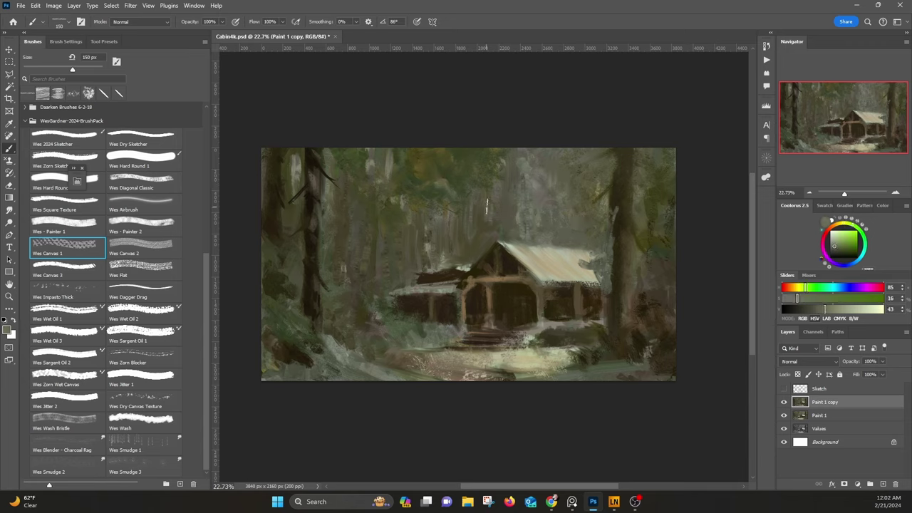
Step: Paint the right end of the main roof in a sampled pale tone and darken the wall beneath its eaves
alt+click(470, 259)
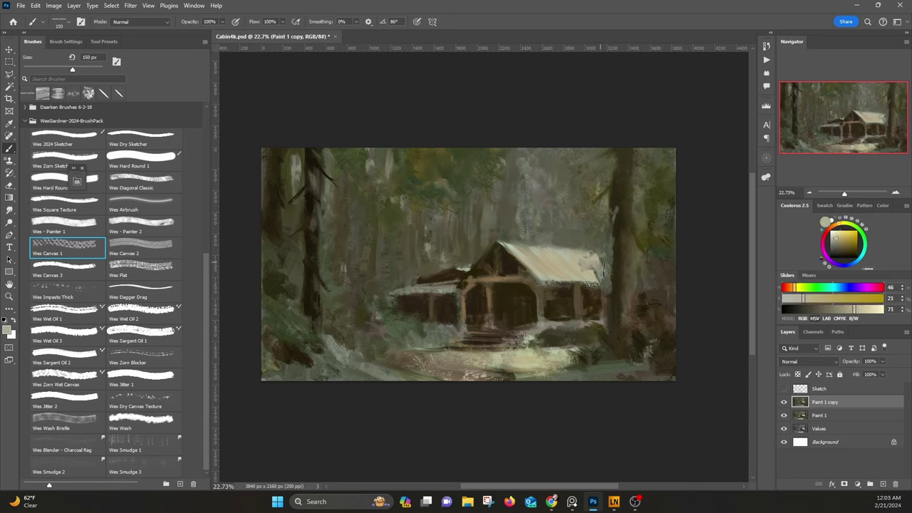
alt+click(592, 292)
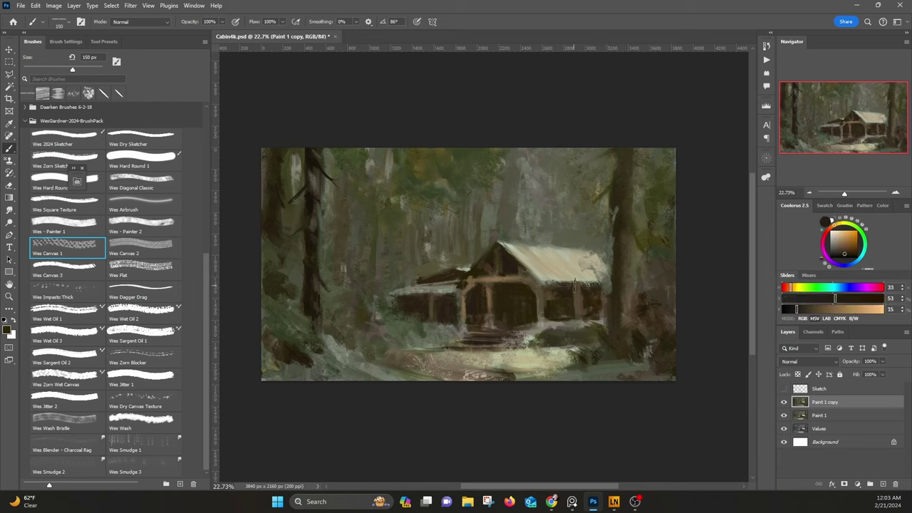
mouse_move(552, 282)
mouse_down()
mouse_move(508, 251)
mouse_move(554, 283)
mouse_up()
Step: Work sampled dark browns and a reddish brown of hue 11 into the cabin's porch interior and front walls
alt+click(500, 241)
alt+click(505, 283)
alt+click(470, 317)
alt+click(517, 268)
alt+click(512, 322)
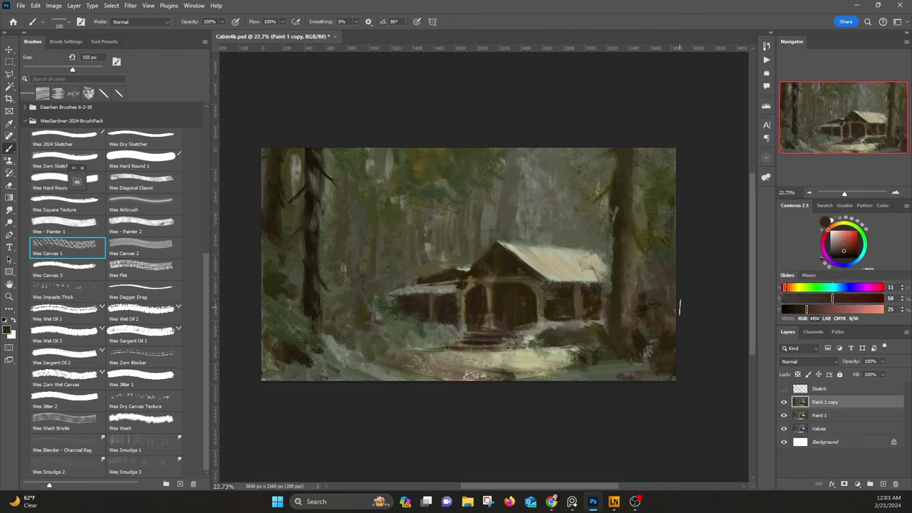
alt+click(580, 299)
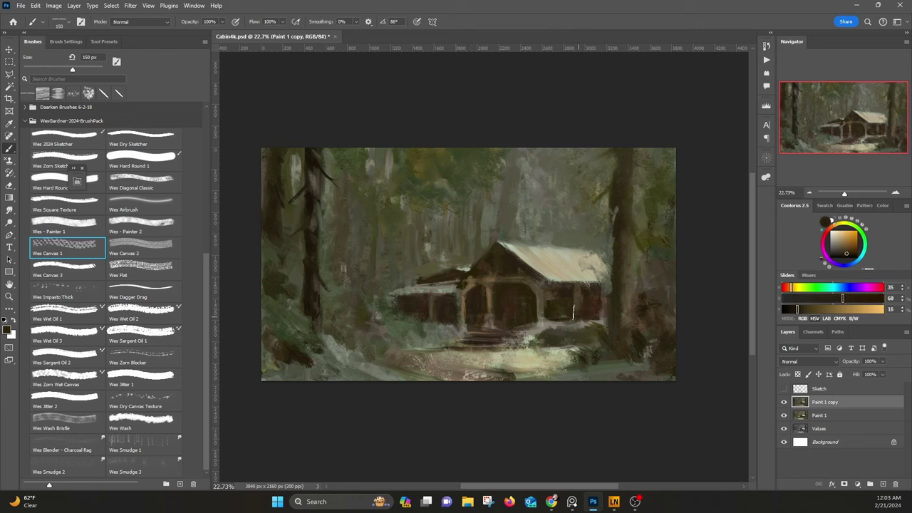
Step: Repaint the porch gable, arch and right-hand post with sampled dark browns
alt+click(501, 264)
alt+click(501, 265)
mouse_move(545, 326)
mouse_down()
mouse_move(574, 330)
mouse_move(549, 340)
mouse_move(531, 324)
mouse_move(527, 337)
mouse_move(487, 291)
mouse_move(544, 294)
mouse_up()
alt+click(549, 287)
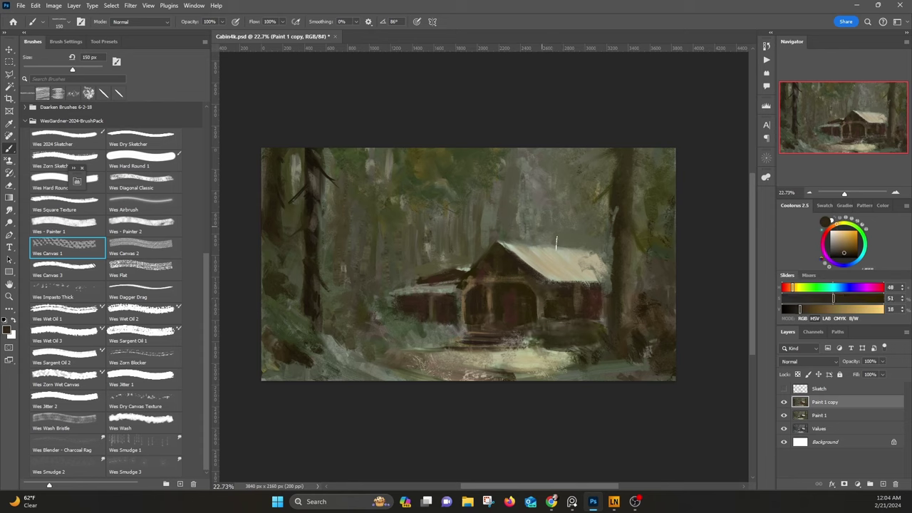
Step: Extend the pale main roof and the dark wall below it past the right trunk
alt+click(579, 254)
drag(603, 257, 634, 275)
alt+click(637, 291)
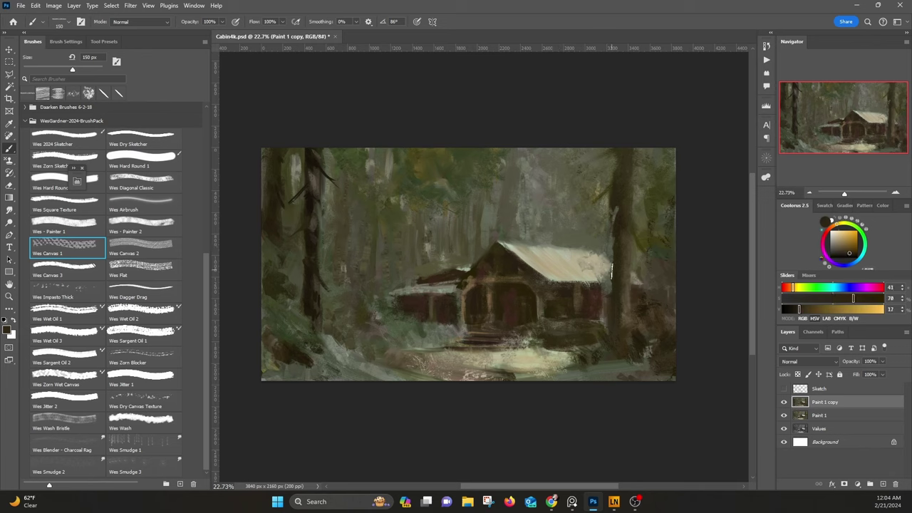
Step: Repaint the right trunk over the roof's end with sampled dark brown and lighter grey strokes
alt+click(630, 292)
drag(613, 253, 615, 208)
alt+click(635, 247)
alt+click(606, 254)
drag(626, 245, 626, 293)
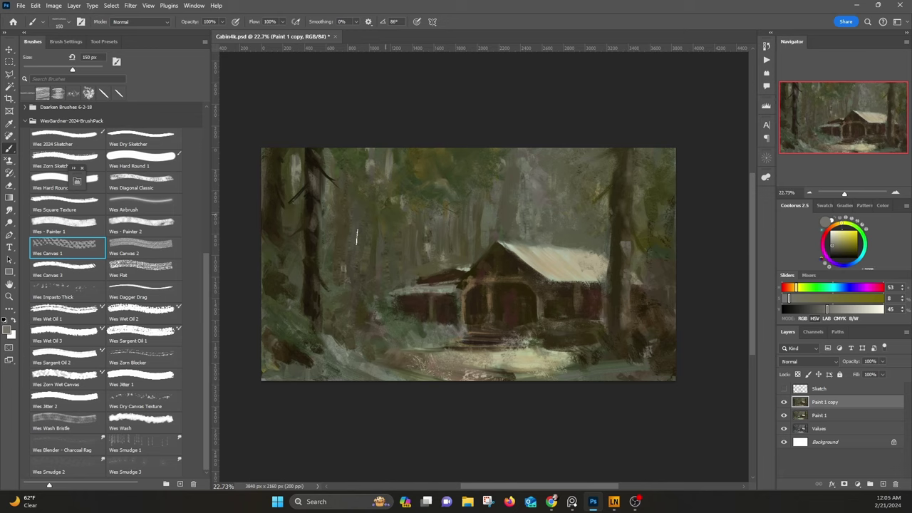
Step: Choose Wes Hard Round 1 at 25 px and sample the dark and pale tones of the cabin's left wing for small touch-ups
click(152, 156)
alt+click(453, 305)
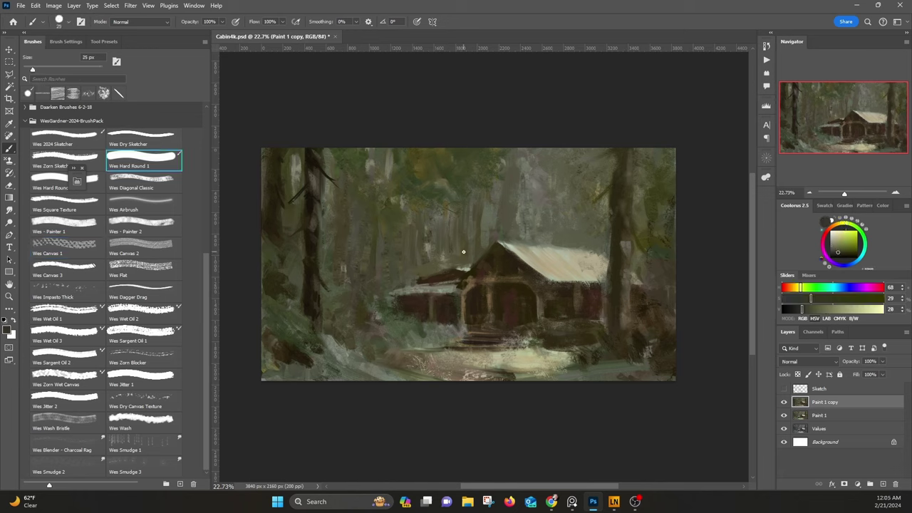
alt+click(450, 292)
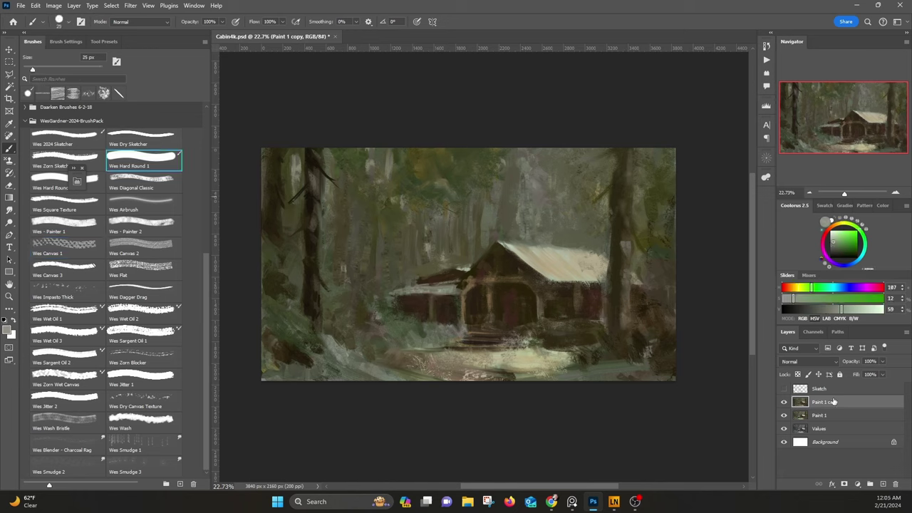
Step: Add a new layer above Paint 1 copy and set its blend mode to Overlay
click(882, 483)
click(810, 361)
click(790, 351)
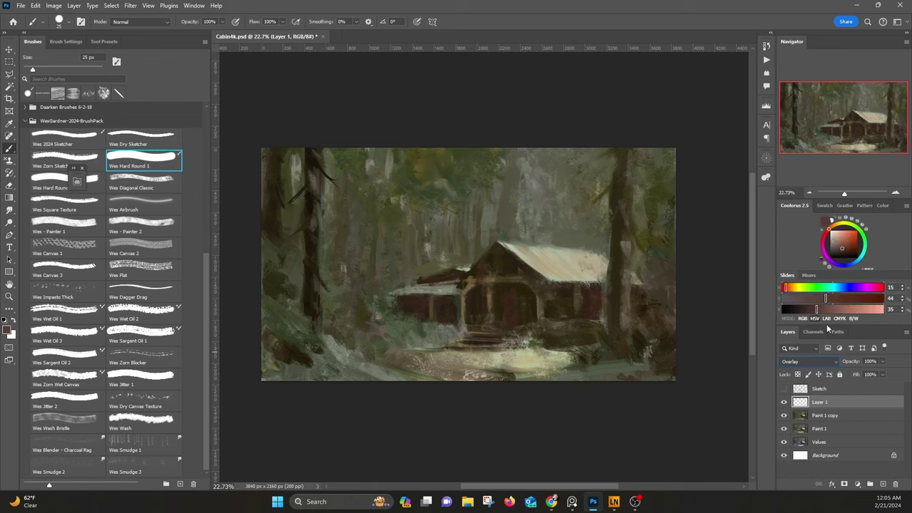
Step: Glaze the left wing's roof and the main roof with muted reddish brown, enlarging the brush to 90 px for the main roof
mouse_move(417, 289)
mouse_down()
mouse_move(448, 292)
mouse_move(391, 291)
mouse_up()
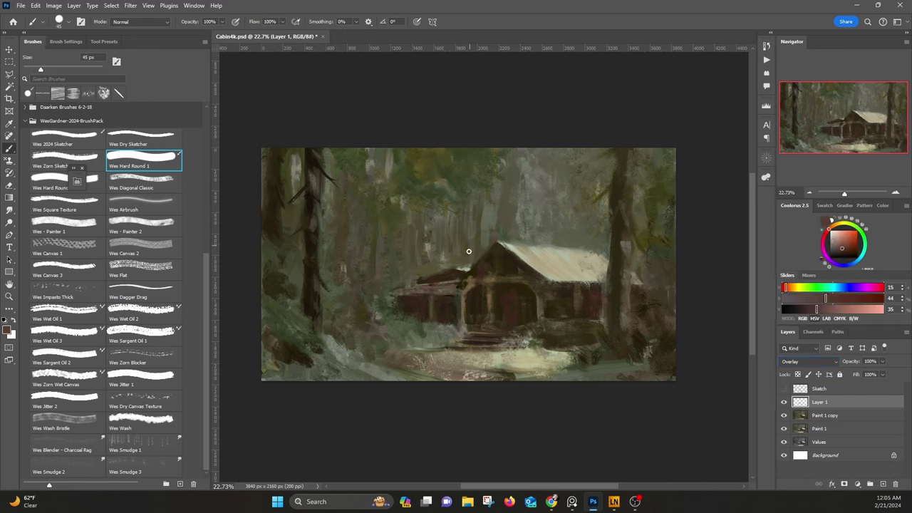
drag(472, 267, 458, 270)
key(bracketright)
key(bracketright)
key(bracketright)
key(bracketright)
key(bracketright)
mouse_move(510, 247)
mouse_down()
mouse_move(604, 264)
mouse_move(518, 253)
mouse_move(559, 278)
mouse_move(594, 263)
mouse_move(551, 254)
mouse_up()
Step: Pick a pale warm yellow and brighten the path in front of the steps and the middle of the main roof
click(833, 241)
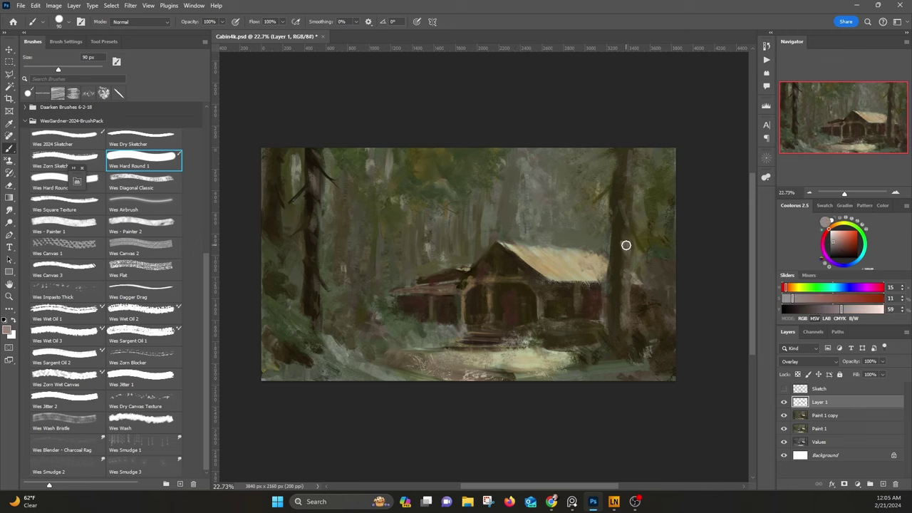
click(838, 223)
click(836, 236)
drag(463, 360, 554, 358)
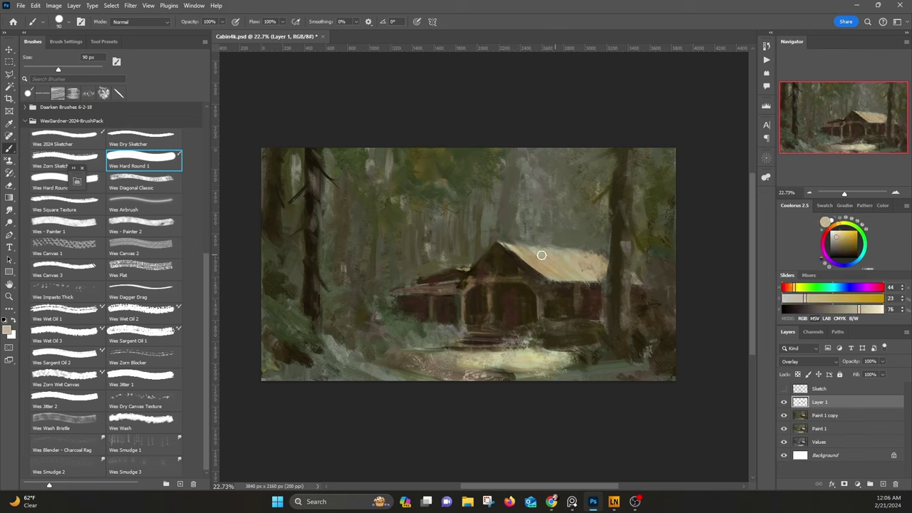
drag(535, 254, 567, 265)
Step: Brighten the left wing's roof with the pale warm yellow and a smaller brush
key(bracketleft)
key(bracketleft)
key(bracketleft)
key(bracketleft)
key(bracketleft)
key(bracketleft)
drag(426, 287, 457, 281)
Step: Lighten the background trees at 150 px and the grass left of the cabin steps at 70 px with the pale warm yellow
key(bracketright)
key(bracketright)
key(bracketright)
key(bracketright)
key(bracketright)
key(bracketright)
key(bracketright)
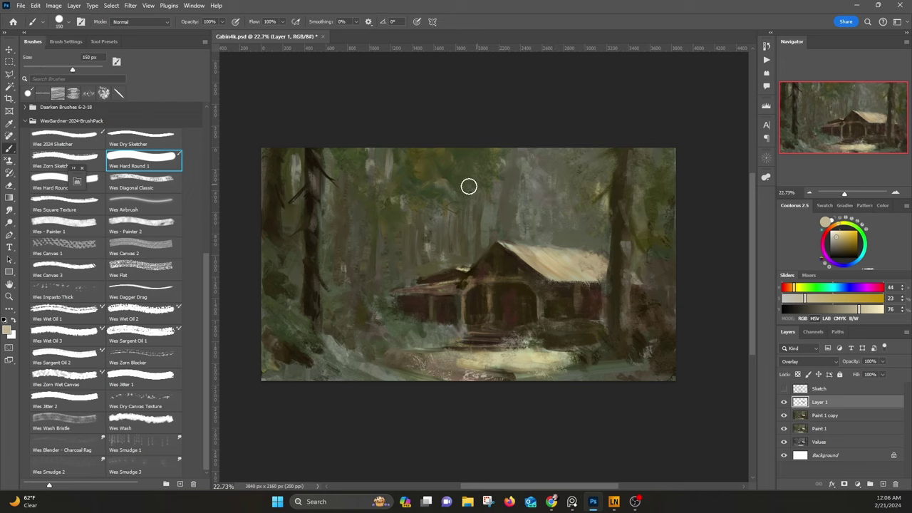
key(bracketleft)
key(bracketleft)
key(bracketleft)
key(bracketleft)
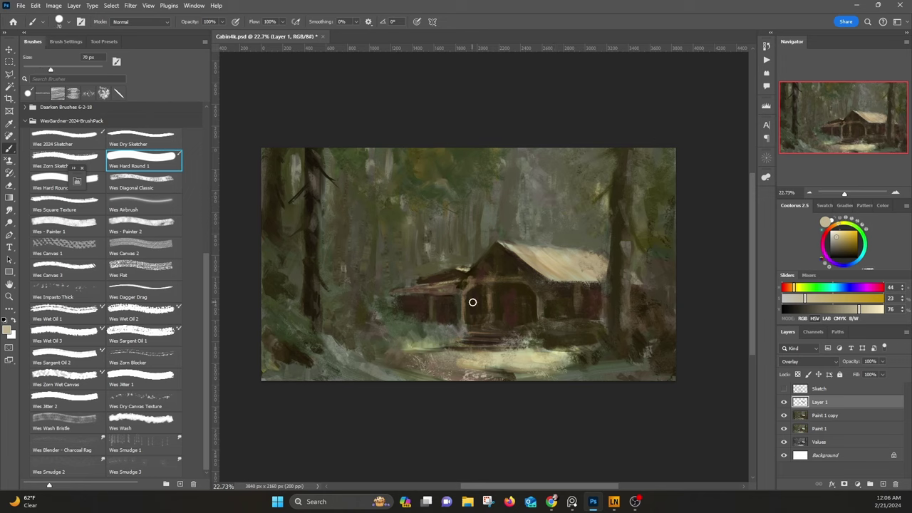
Step: Sample a dark brown and deepen the shadows in the porch opening and the front gable
alt+click(481, 373)
mouse_move(480, 308)
mouse_down()
mouse_move(470, 307)
mouse_move(479, 319)
mouse_move(446, 319)
mouse_move(450, 311)
mouse_up()
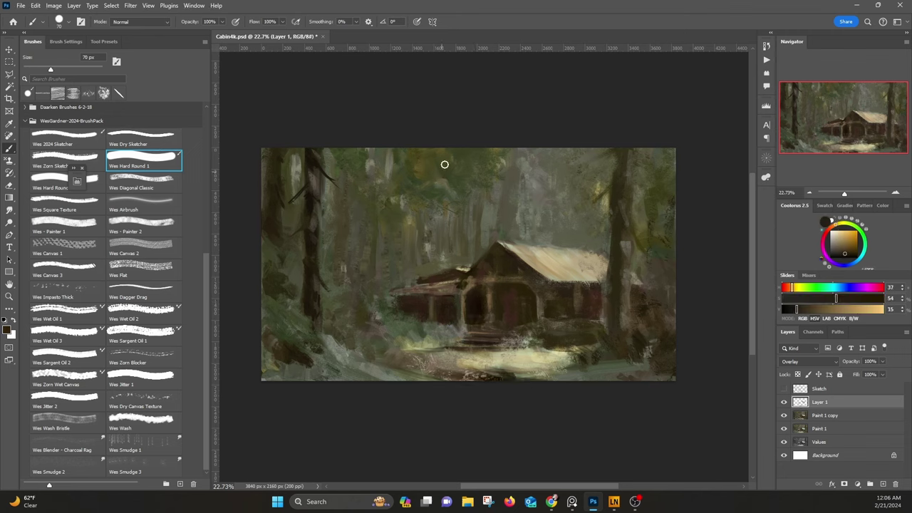
key(bracketleft)
key(bracketleft)
key(bracketleft)
drag(496, 247, 497, 274)
Step: Darken the cabin's right wall and the undergrowth beside the right trunk with the dark brown at about 60 px
key(bracketright)
drag(584, 295, 581, 318)
key(bracketright)
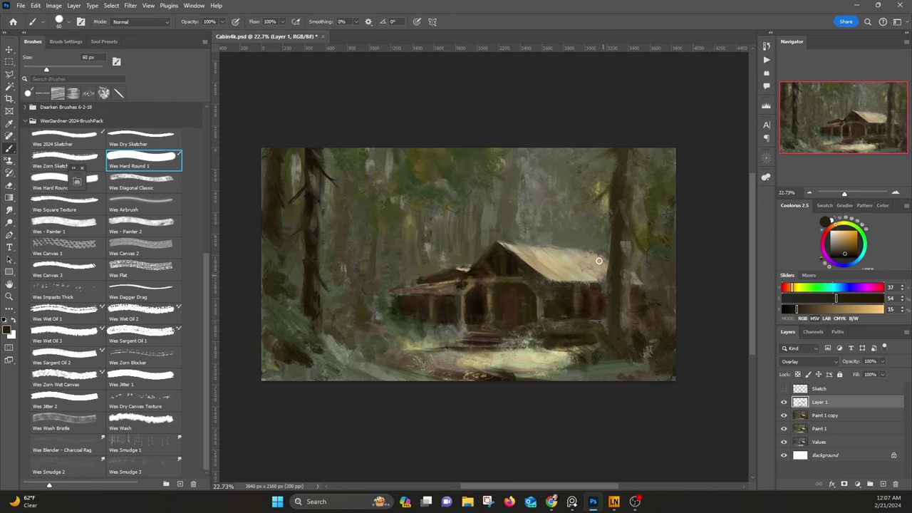
drag(638, 365, 645, 288)
Step: Glaze the porch, the right wall and the left porch post with a dark muted orange-brown at 80 px
key(bracketright)
key(bracketright)
click(837, 244)
click(830, 227)
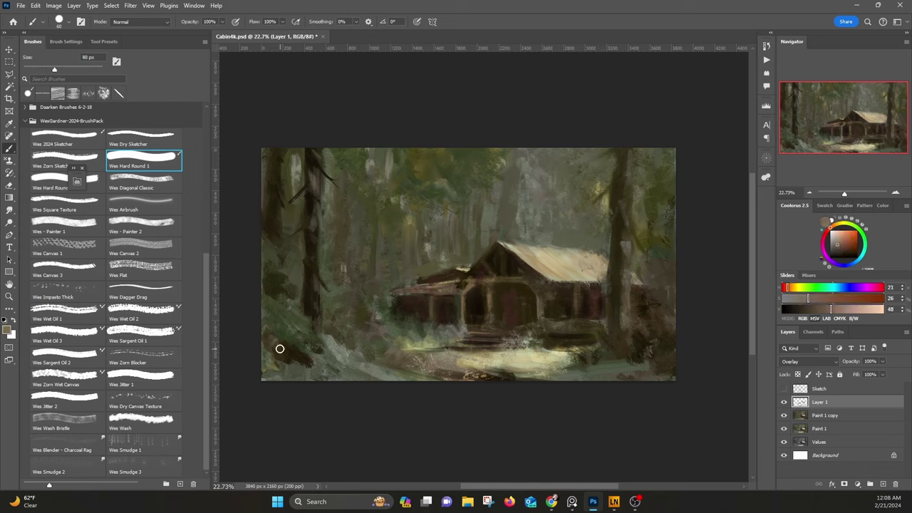
click(838, 251)
drag(501, 300, 531, 318)
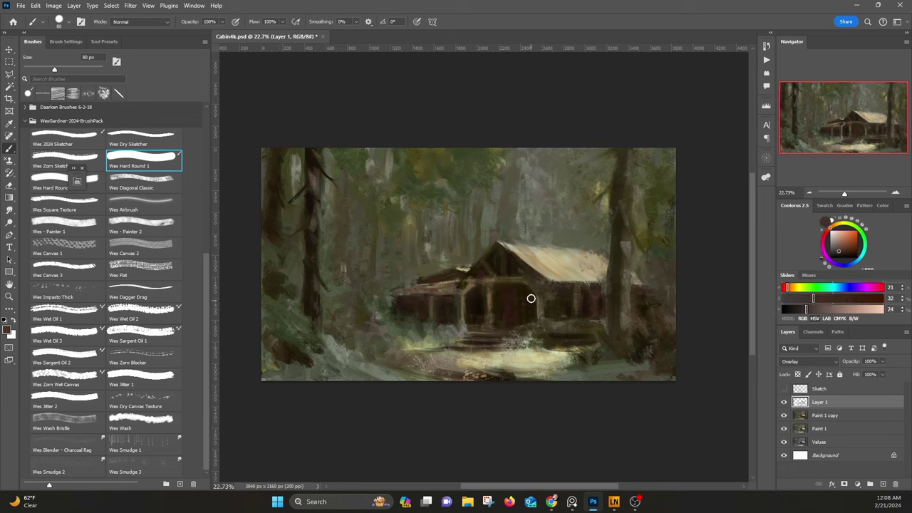
drag(505, 286, 601, 300)
mouse_move(462, 285)
mouse_down()
mouse_move(431, 313)
mouse_move(446, 345)
mouse_up()
Step: Sample a dark green and deepen the undergrowth from the cabin's left wing to the canvas's left edge
alt+click(421, 330)
drag(401, 330, 353, 338)
drag(287, 323, 264, 314)
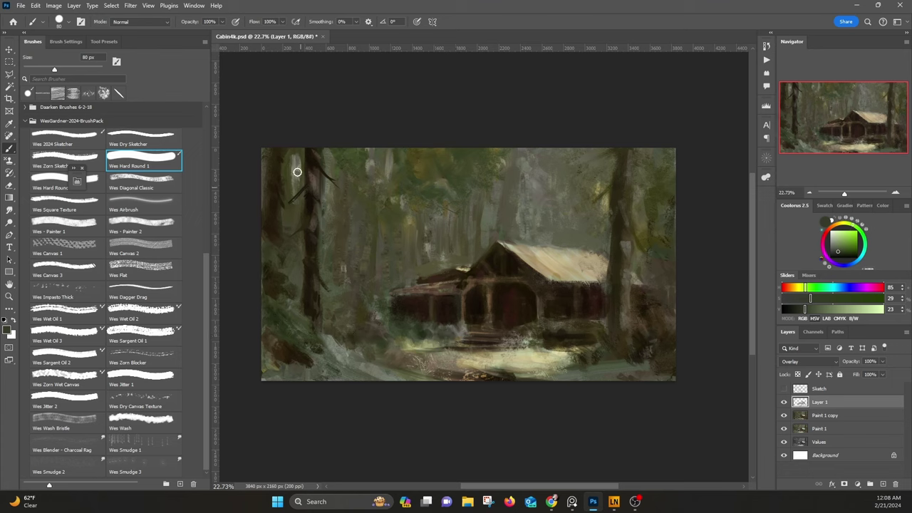
Step: Choose Wes Canvas 1 and texture the background trees and the main roof with dark green, reducing the brush from 200 to 125 px
click(93, 249)
key(bracketright)
key(bracketright)
key(bracketright)
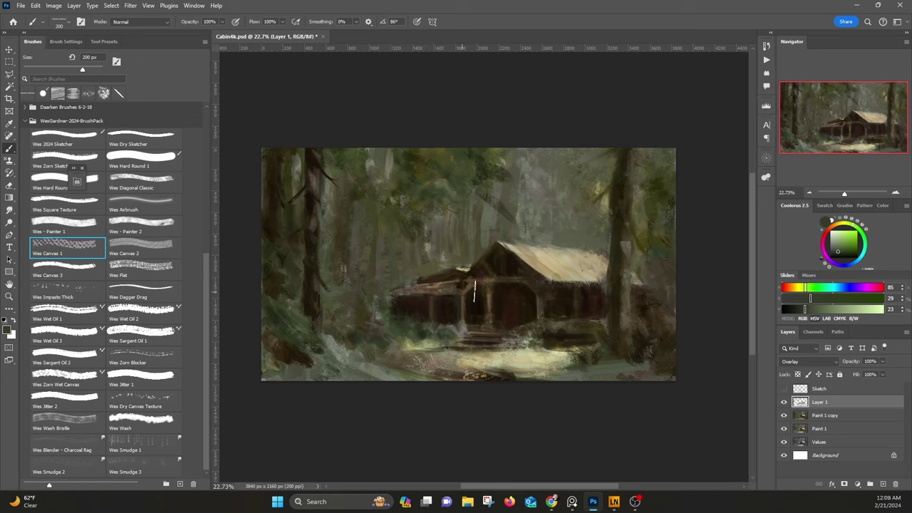
key(bracketleft)
key(bracketleft)
key(bracketleft)
key(bracketleft)
key(bracketleft)
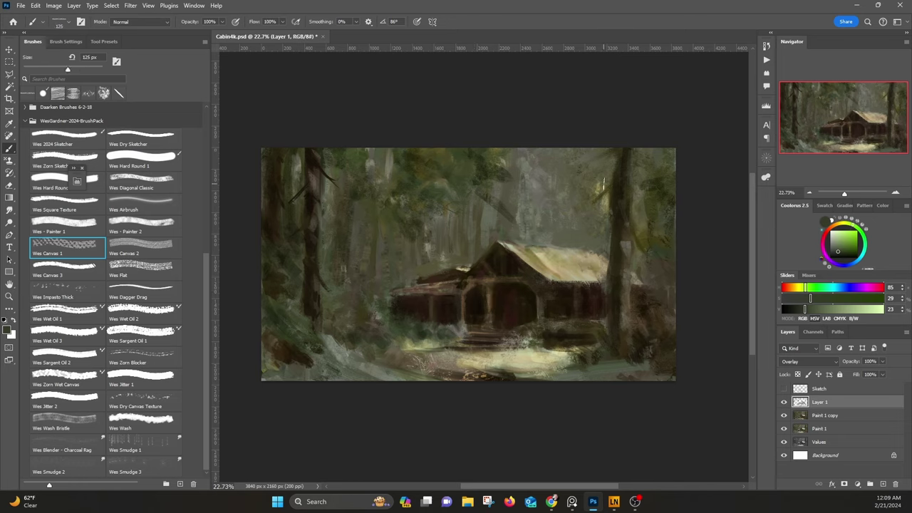
Step: Sample background grey-greens and add textured strokes over the lower-left foreground and both large trunks
alt+click(528, 168)
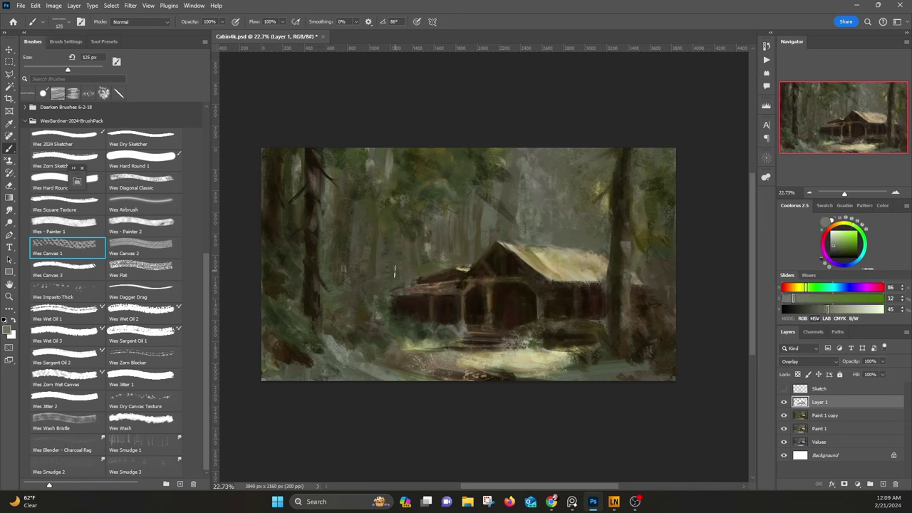
alt+click(520, 178)
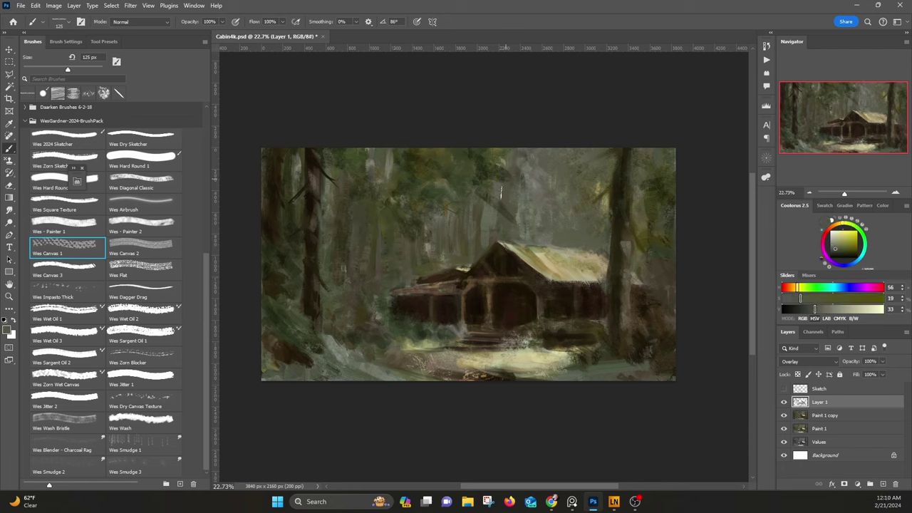
drag(331, 338, 370, 377)
drag(303, 377, 265, 376)
mouse_move(634, 362)
mouse_down()
mouse_move(686, 325)
mouse_move(660, 282)
mouse_move(672, 230)
mouse_move(626, 270)
mouse_move(626, 335)
mouse_move(627, 225)
mouse_up()
drag(315, 175, 314, 246)
Step: Add a new layer above the Overlay layer and paint along the main roof's upper edge with Wes Canvas 2
click(883, 484)
alt+click(524, 229)
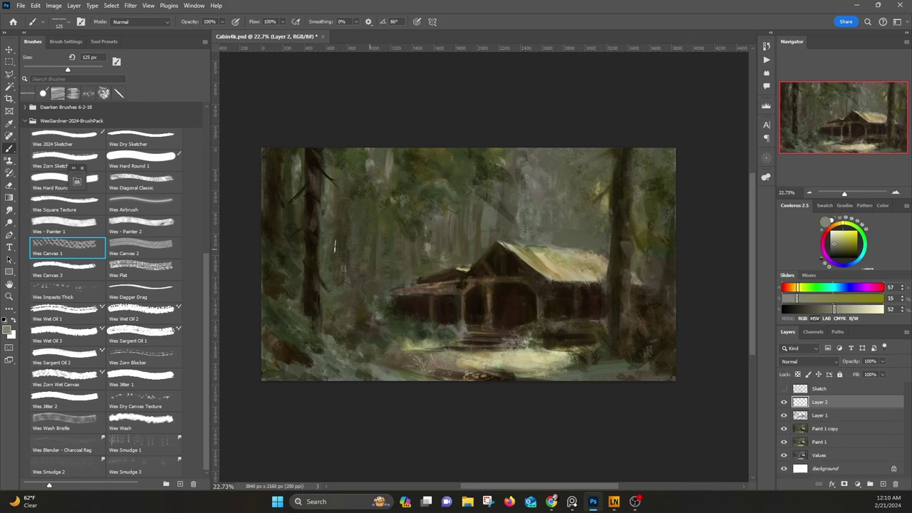
click(144, 247)
key(])
mouse_move(457, 242)
mouse_down()
mouse_move(460, 261)
mouse_move(554, 248)
mouse_move(607, 253)
mouse_up()
Step: Refine the main roof and its ridge with tones sampled from the roof and the trees behind it
alt+click(460, 261)
alt+click(512, 247)
alt+click(528, 252)
alt+click(526, 255)
alt+click(525, 235)
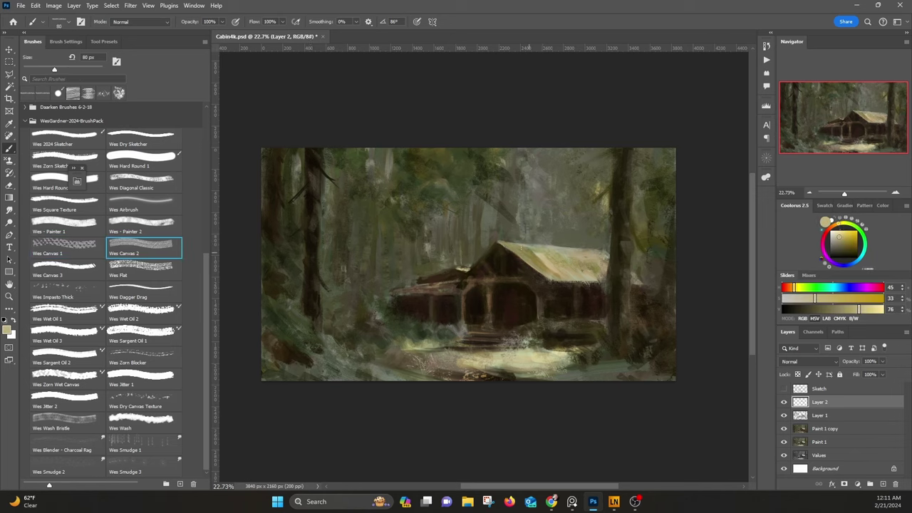
Step: Paint a small chimney on the roof ridge using sampled dark reddish brown with pale roof tones around it
alt+click(558, 289)
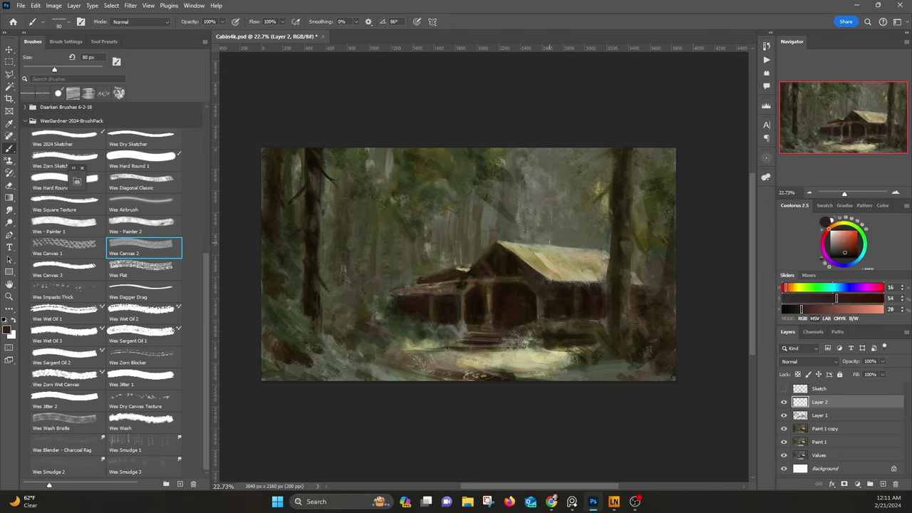
alt+click(566, 238)
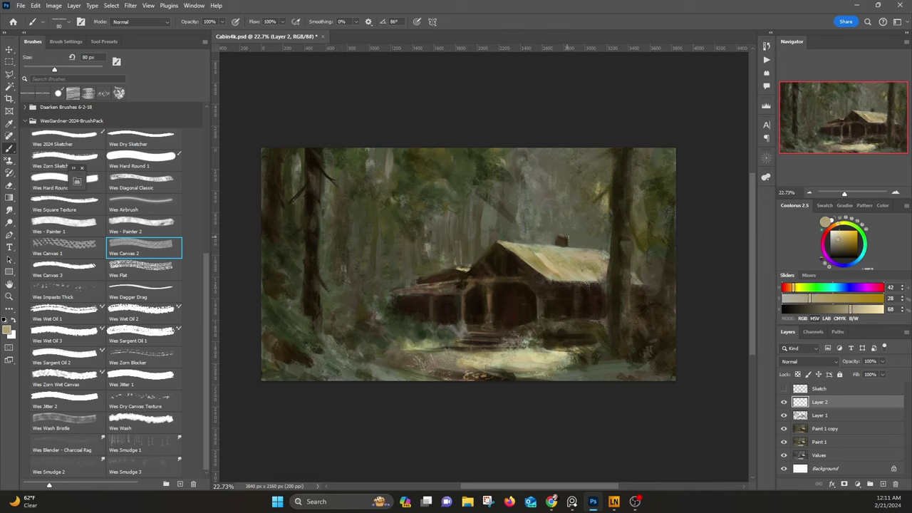
click(561, 236)
alt+click(562, 242)
Step: Sharpen the right wall's dark openings and the porch posts with sampled dark browns
alt+click(563, 287)
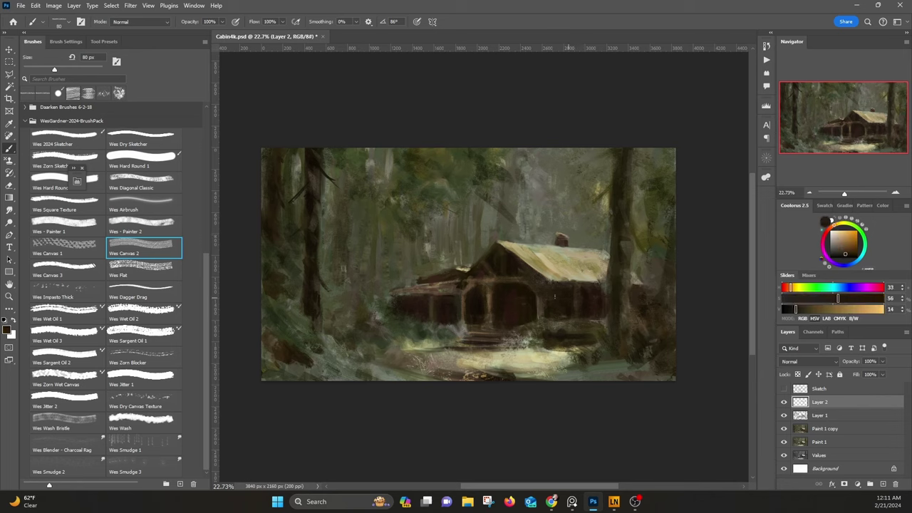
alt+click(567, 297)
drag(567, 325, 554, 331)
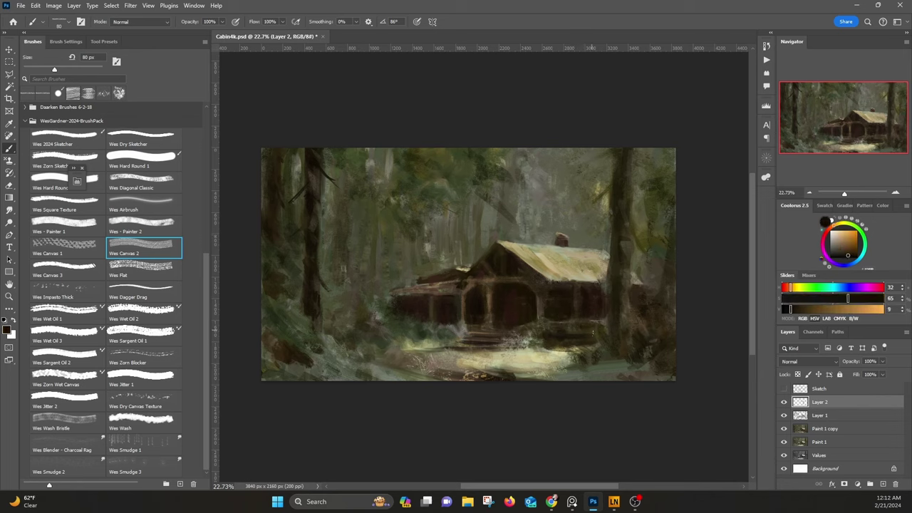
alt+click(490, 290)
drag(484, 285, 493, 317)
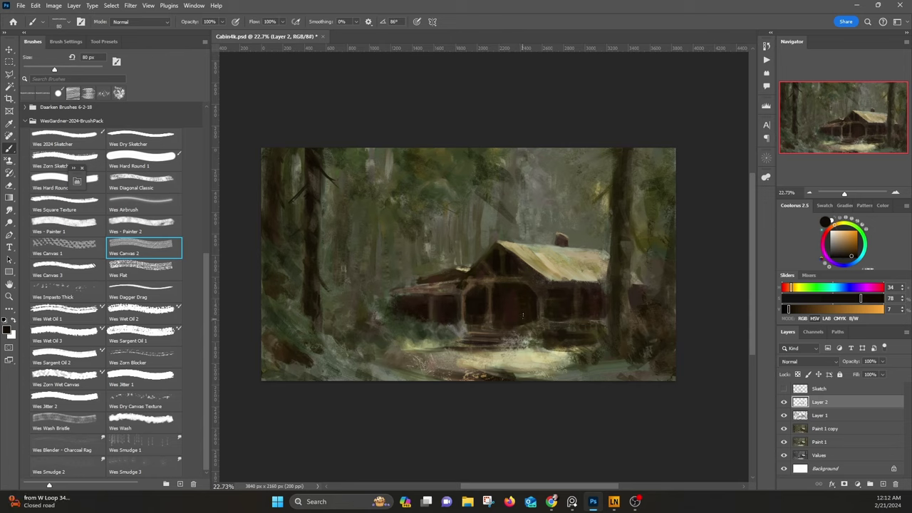
Step: Define the porch steps with dark strokes and a lighter sampled brown
drag(497, 333, 466, 343)
drag(477, 341, 444, 351)
alt+click(479, 341)
click(811, 309)
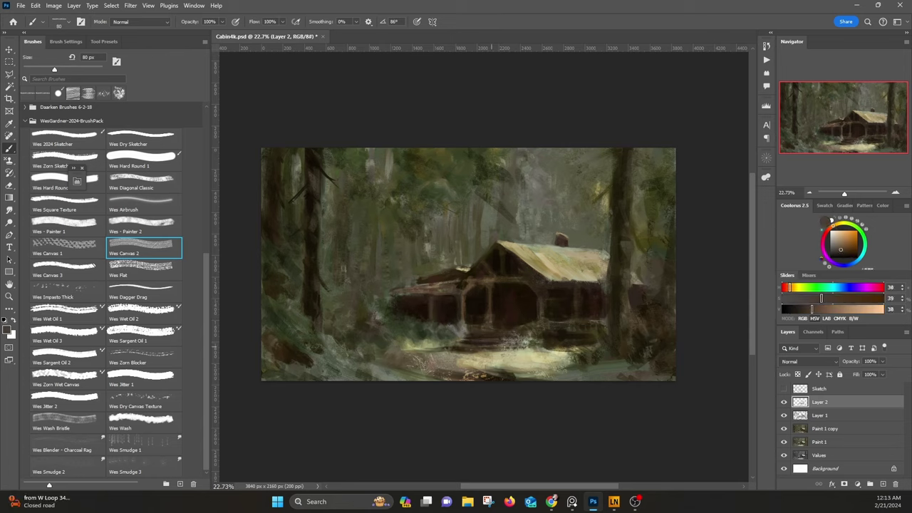
Step: Paint light grass touches left of the cabin steps with sampled pale olive tones
alt+click(434, 348)
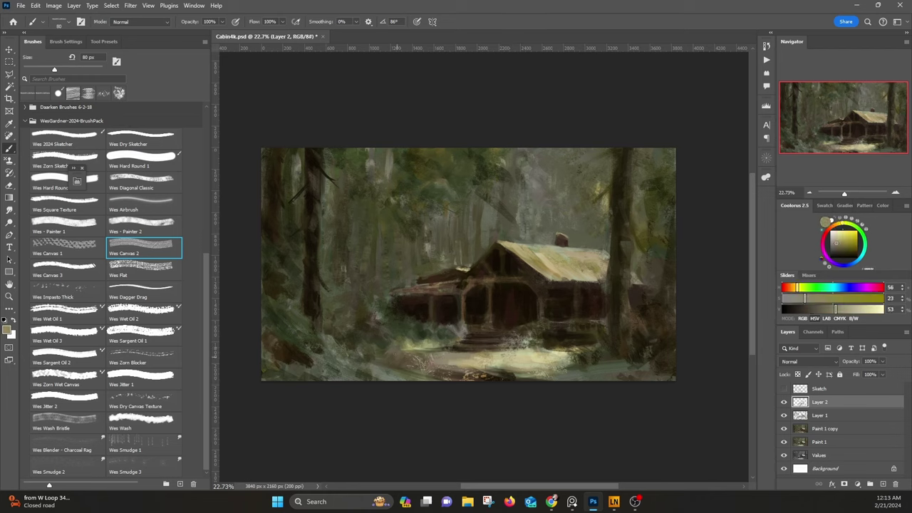
mouse_move(426, 343)
mouse_down()
mouse_move(410, 338)
mouse_move(428, 344)
mouse_up()
alt+click(398, 339)
alt+click(397, 347)
Step: Sample a mid olive green and add leaf strokes to the undergrowth around the left trunk
alt+click(347, 315)
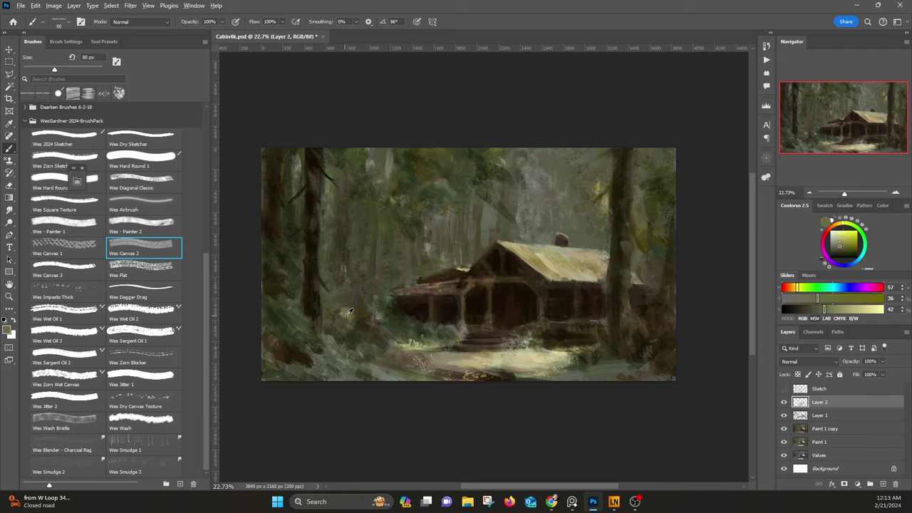
alt+click(347, 313)
drag(299, 301, 287, 287)
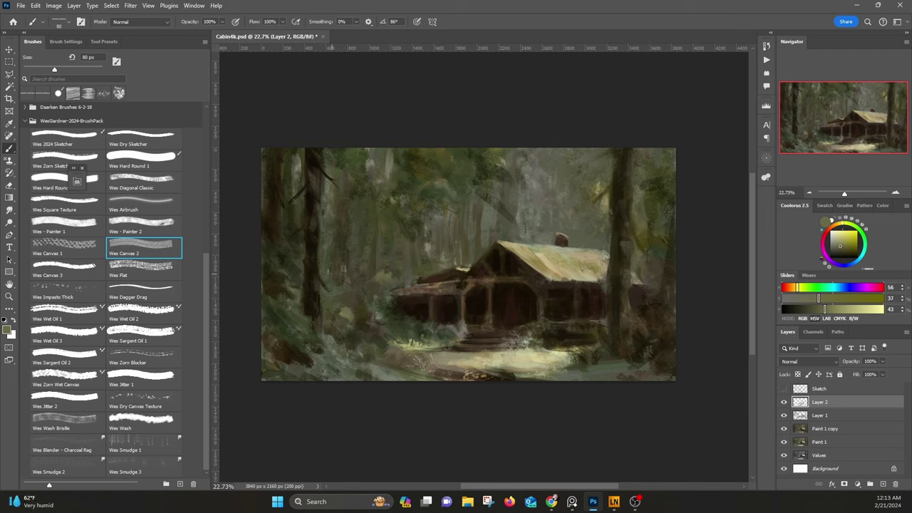
Step: Rework the background trees and hazy gap above the cabin with sampled greens and grey-greens
alt+click(414, 221)
alt+click(484, 170)
alt+click(473, 179)
alt+click(523, 178)
mouse_move(520, 167)
mouse_down()
mouse_move(520, 205)
mouse_move(517, 193)
mouse_move(504, 218)
mouse_up()
alt+click(519, 203)
alt+click(518, 214)
alt+click(510, 207)
alt+click(471, 203)
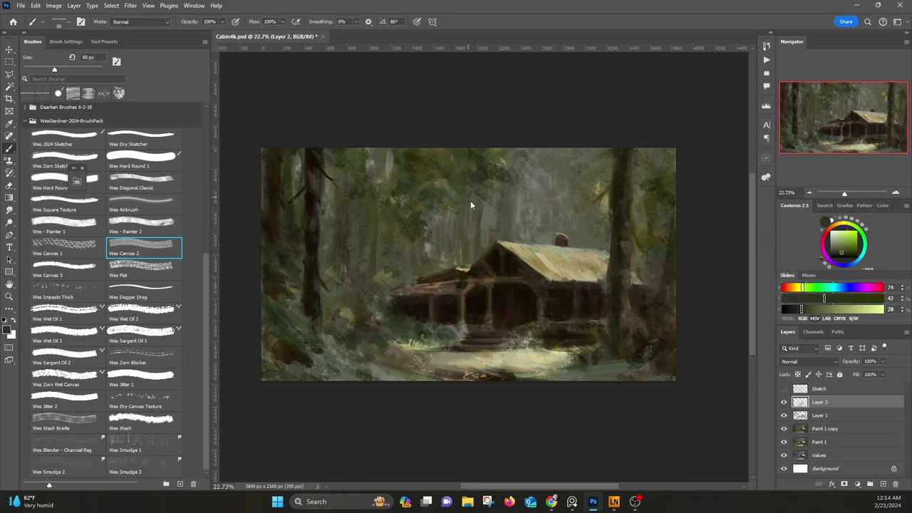
Step: Touch up the roof, the foliage by the left wing and the gable and porch shadows with sampled tones
alt+click(519, 253)
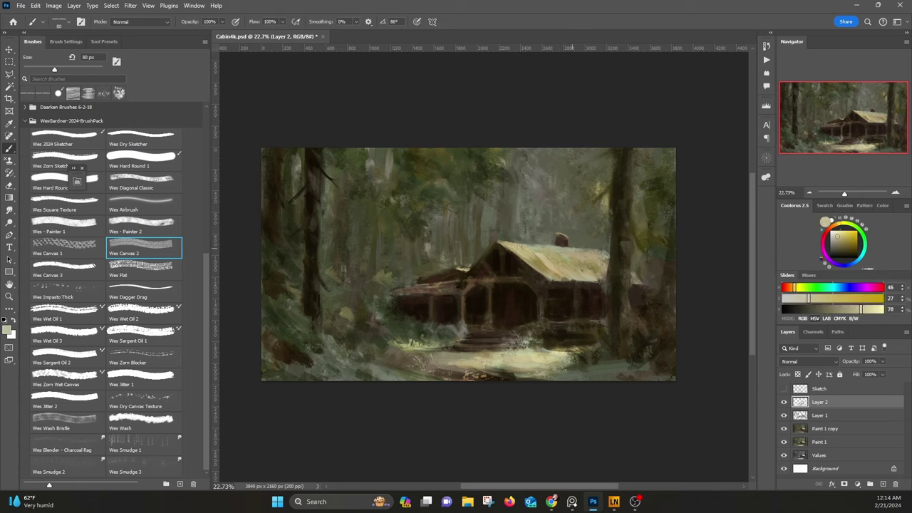
alt+click(396, 319)
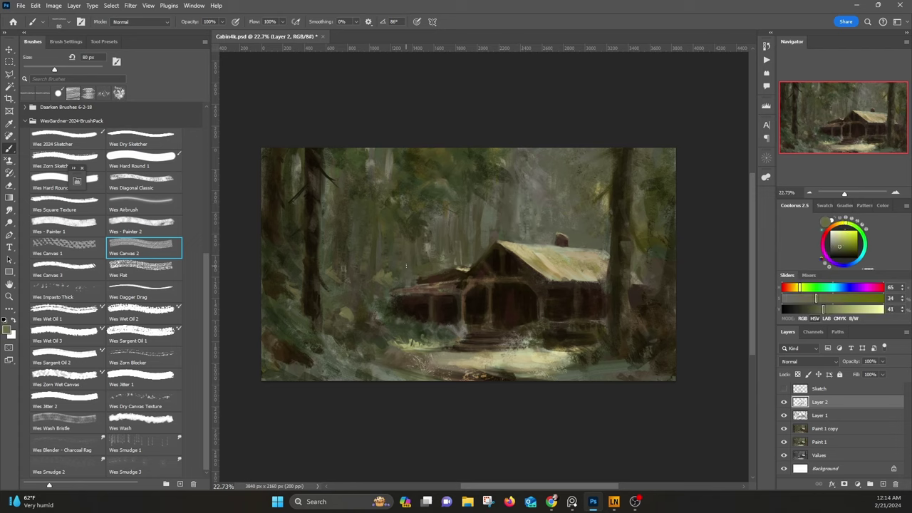
alt+click(547, 291)
alt+click(558, 286)
alt+click(511, 264)
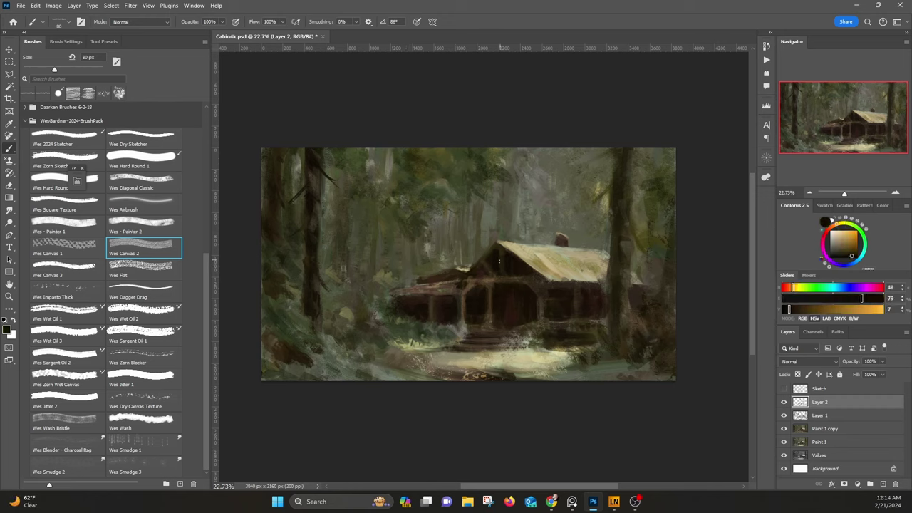
alt+click(490, 273)
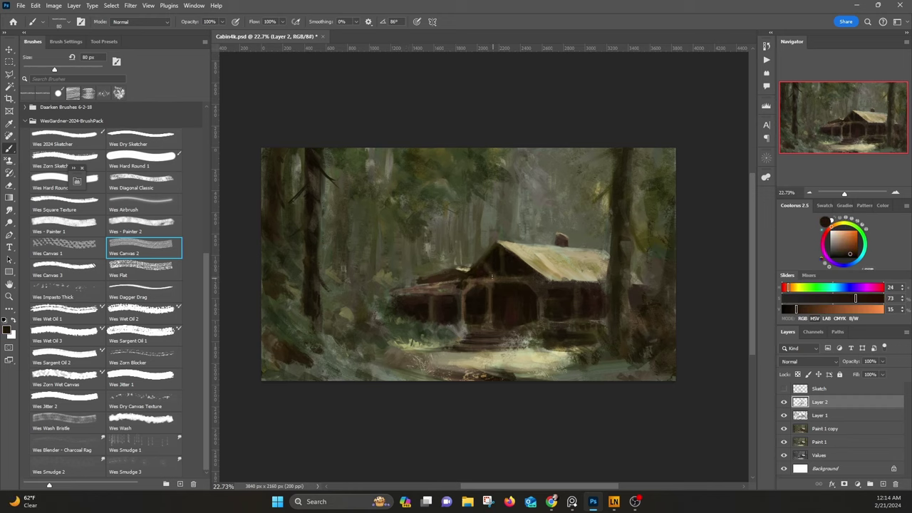
alt+click(505, 314)
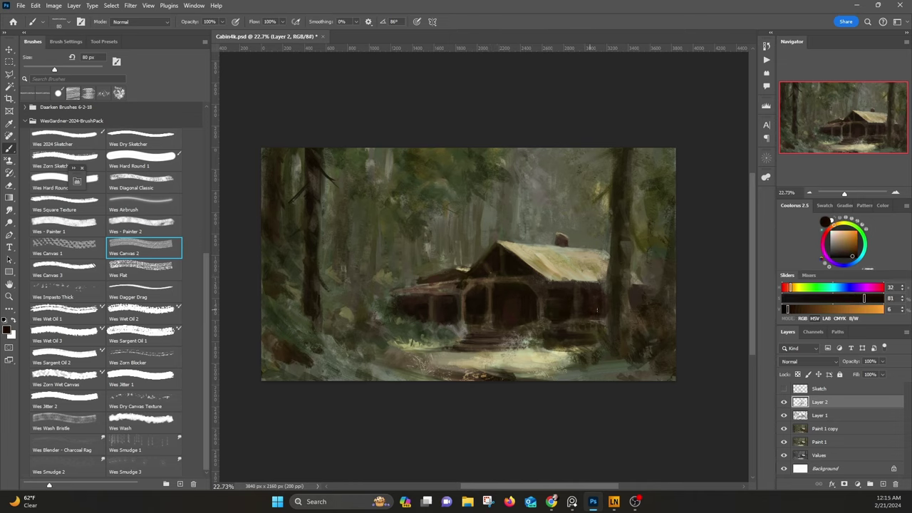
Step: Darken the right wall under the eave and tidy the cabin's end around the right trunk with sampled colours
drag(583, 283, 554, 283)
alt+click(634, 292)
drag(636, 294, 630, 310)
alt+click(625, 291)
drag(611, 273, 611, 281)
Step: Repaint the right trunk from the roof upward with sampled browns and extend a branch near its top
alt+click(617, 263)
alt+click(624, 231)
drag(622, 243, 627, 247)
alt+click(625, 208)
drag(618, 168, 603, 166)
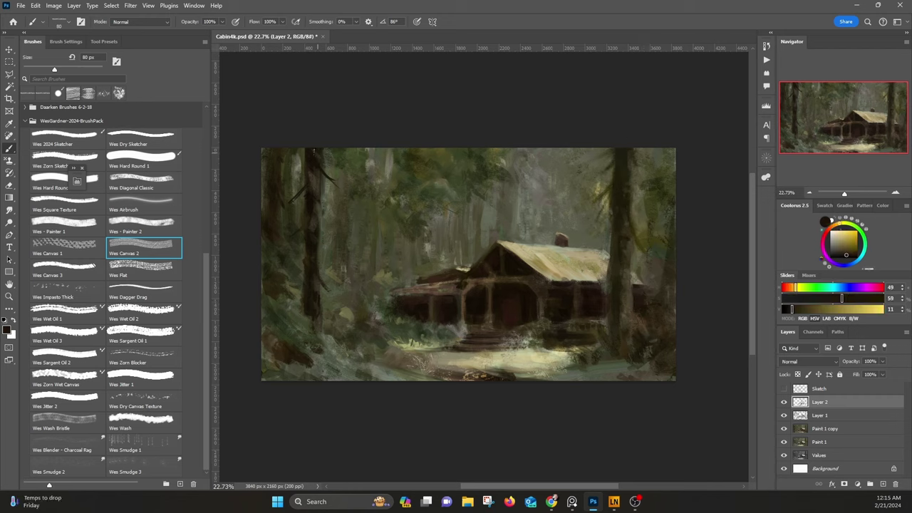
Step: Sample muted greens around the left trunk's base and repaint the lower-left foreground
alt+click(314, 331)
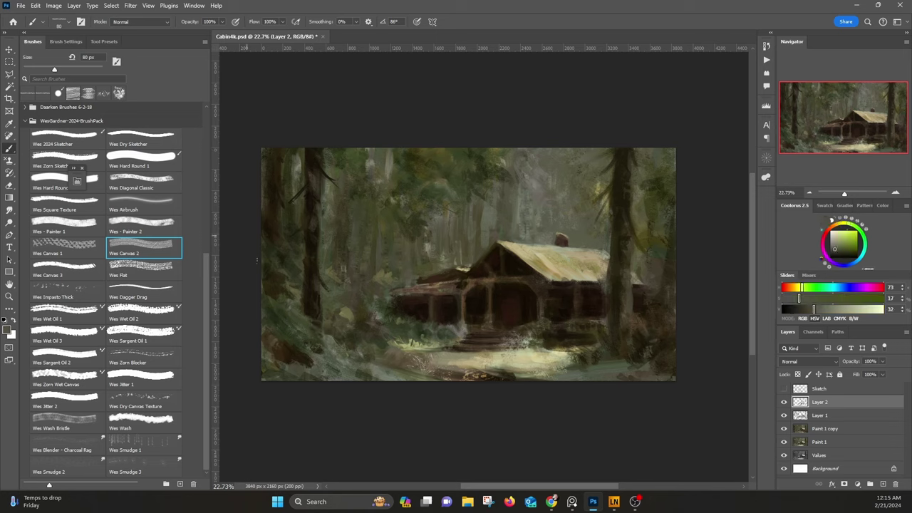
alt+click(302, 358)
mouse_move(305, 364)
mouse_down()
mouse_move(320, 377)
mouse_move(285, 367)
mouse_up()
Step: Choose Wes Canvas 3 and refine the lower-left undergrowth and the bushes beside the left trunk with sampled tones
click(77, 271)
alt+click(287, 334)
alt+click(272, 360)
alt+click(347, 315)
alt+click(345, 272)
Step: Paint vertical strokes into the distant trees between the left trunk and the roof peak with sampled grey-greens
alt+click(358, 240)
alt+click(367, 238)
alt+click(365, 226)
drag(376, 151, 373, 175)
alt+click(509, 169)
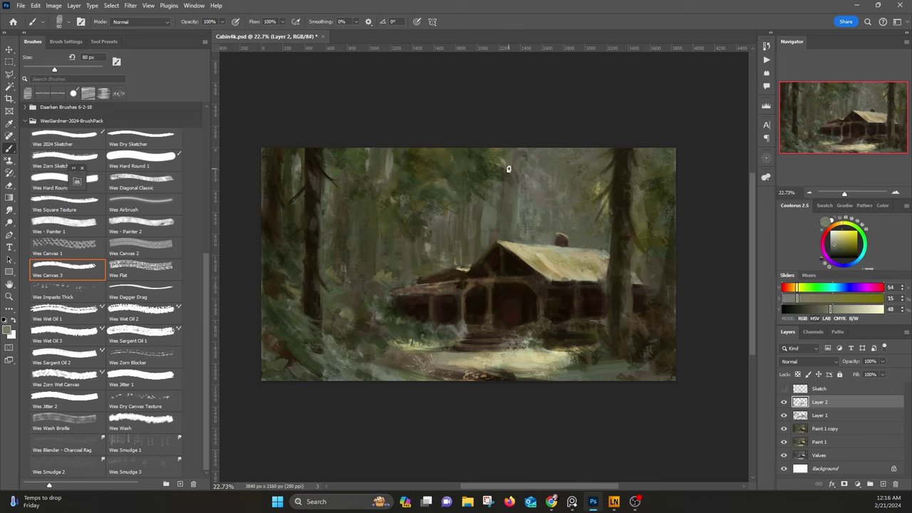
alt+click(464, 224)
drag(483, 234, 484, 252)
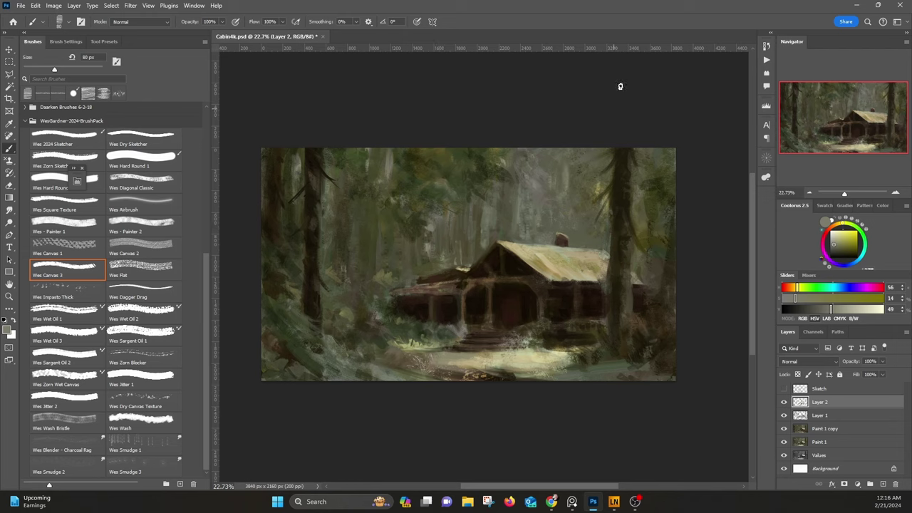
Step: Paint out the chimney on the cabin roof with grey-greens sampled from the trees behind it
alt+click(542, 201)
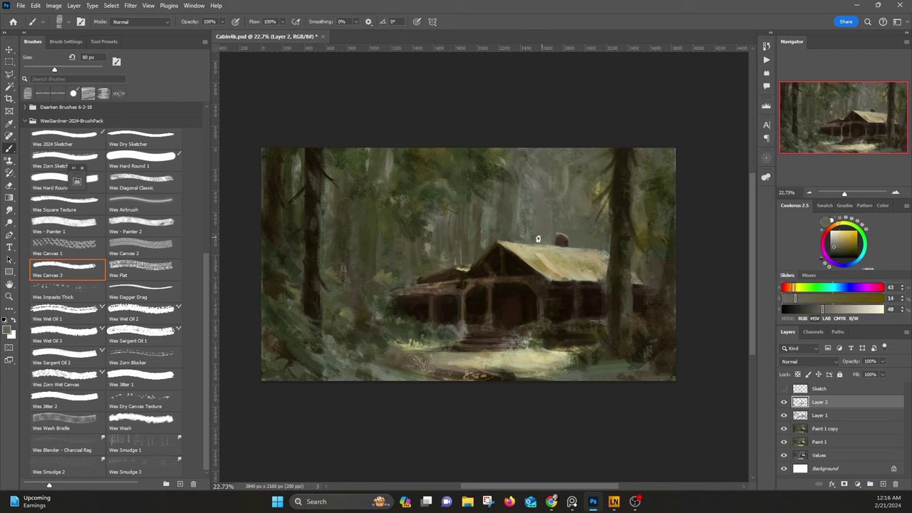
alt+click(561, 213)
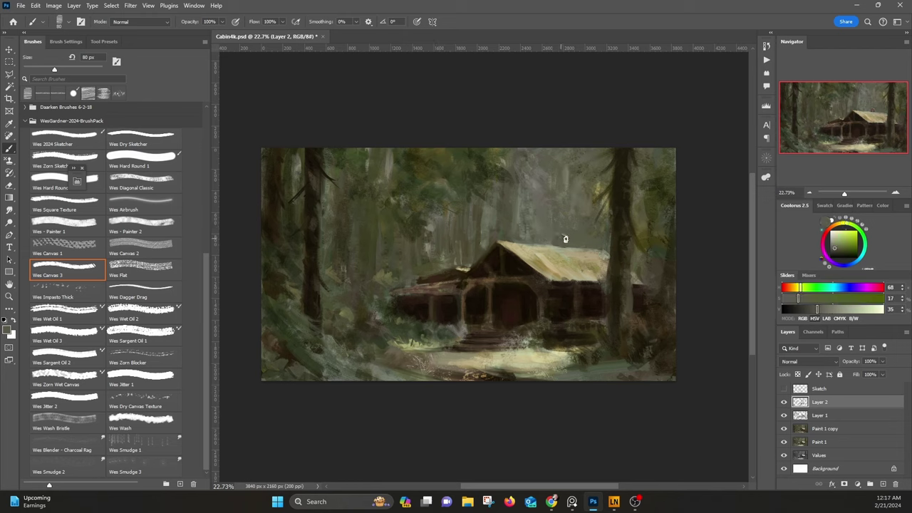
alt+click(580, 231)
Step: Sample muted greens near the upper-right edge of the painting and refine the foliage beside the right trunk
alt+click(651, 165)
alt+click(664, 188)
alt+click(671, 180)
alt+click(655, 187)
Step: Refine the left wing's roof edge and the trees behind it with sampled browns and dark greens
alt+click(465, 270)
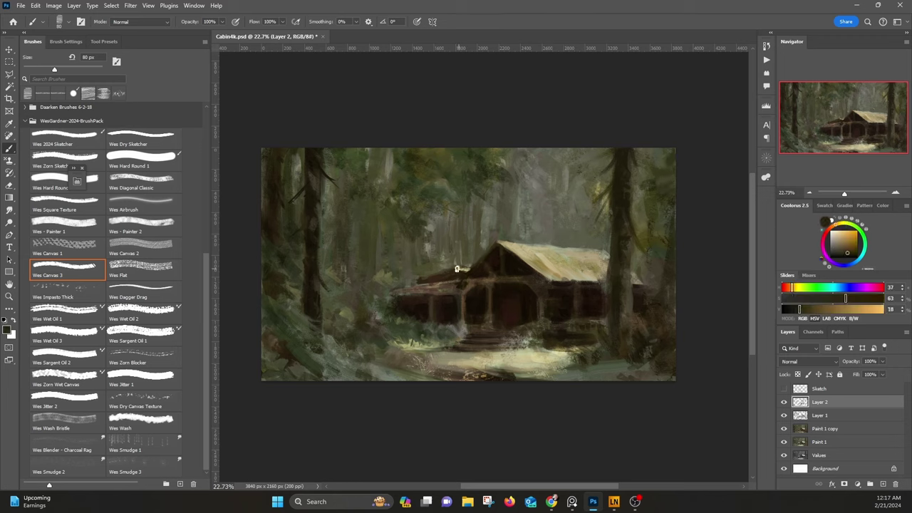
alt+click(439, 243)
alt+click(424, 238)
alt+click(413, 231)
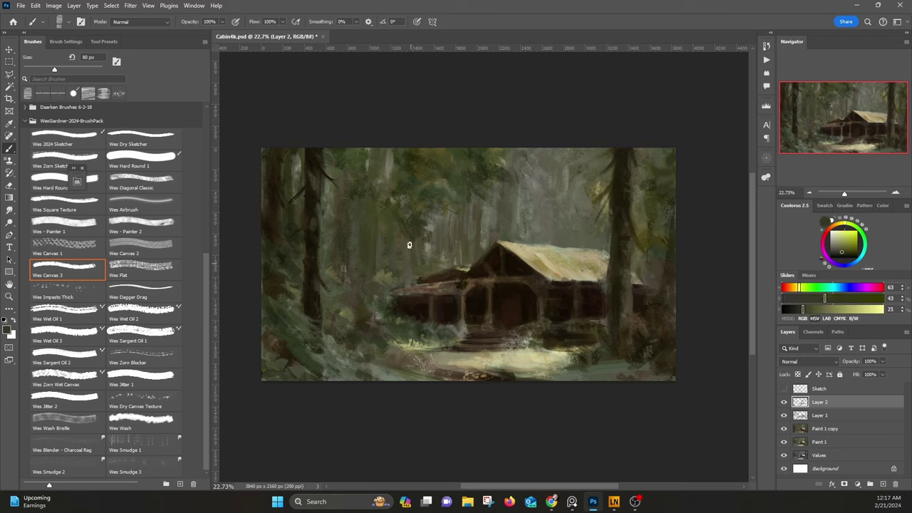
alt+click(423, 274)
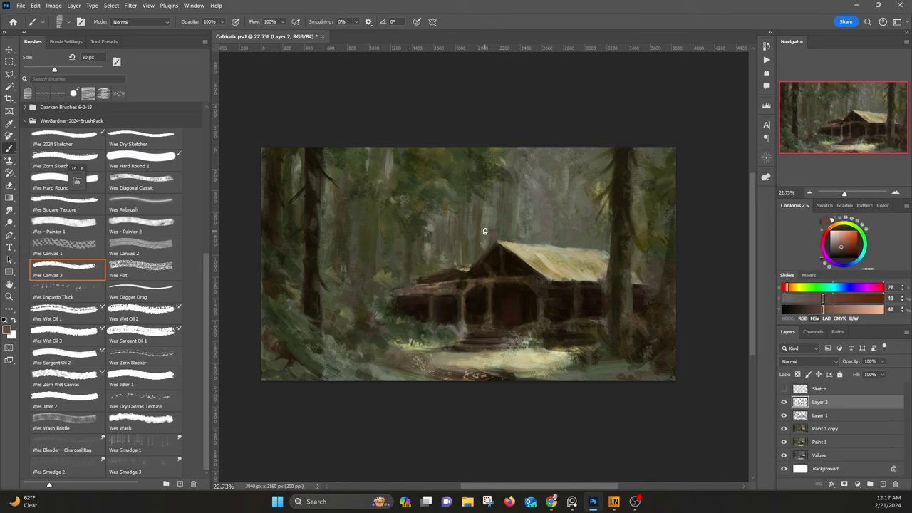
Step: Choose the 30 px Wes Hard Round brush, sharpen the gable edge with dark brown, and save the document
key(F2)
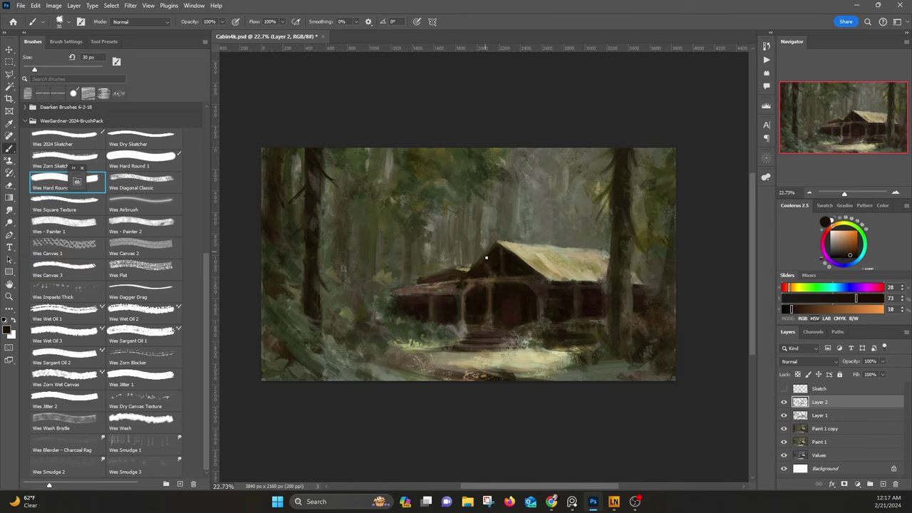
drag(490, 261, 492, 253)
key(ctrl+s)
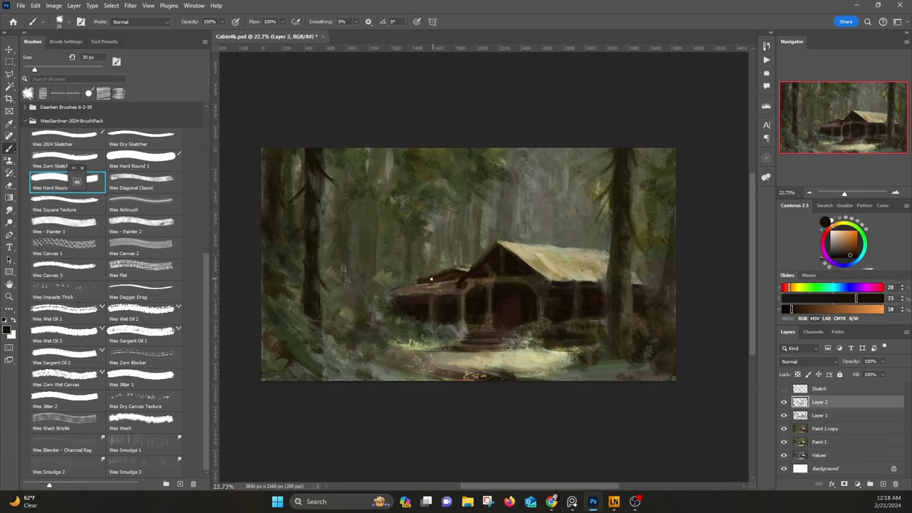
Step: Define the gable's rafters, inner shadows and crossbeam with browns sampled from the cabin
alt+click(488, 275)
alt+click(496, 251)
alt+click(485, 254)
alt+click(512, 248)
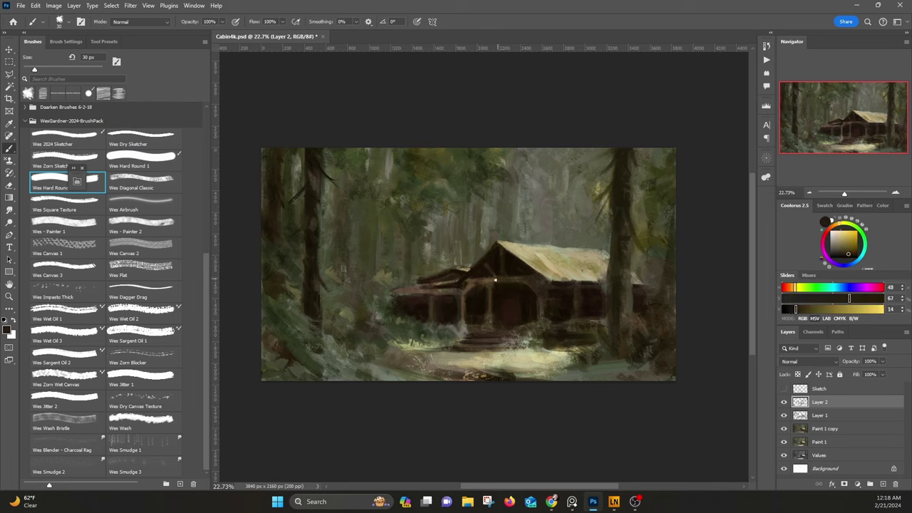
alt+click(494, 277)
alt+click(496, 256)
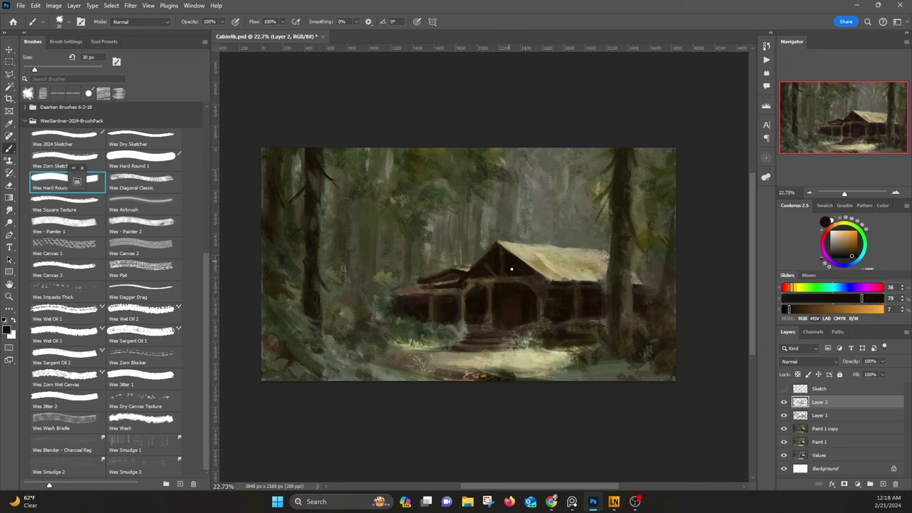
alt+click(493, 280)
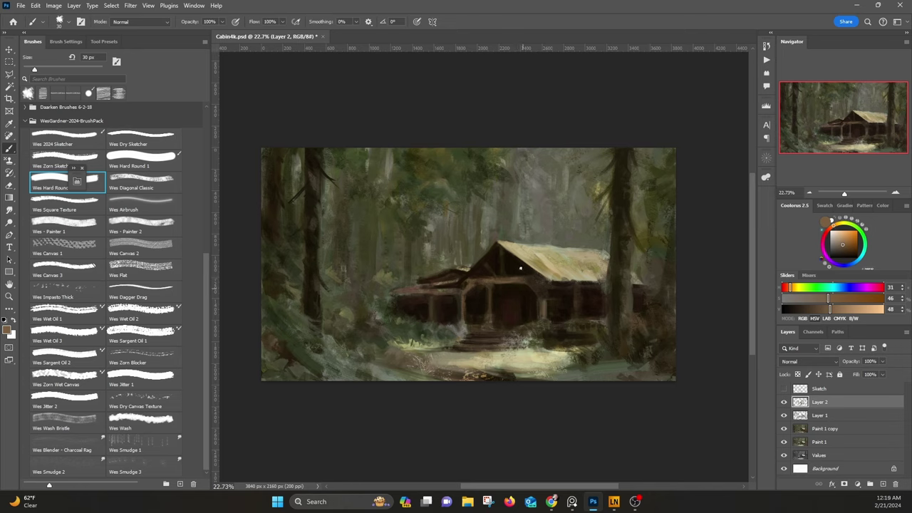
Step: Sharpen the porch posts and the shadow under the main roof's eave with sampled browns
alt+click(588, 292)
alt+click(591, 301)
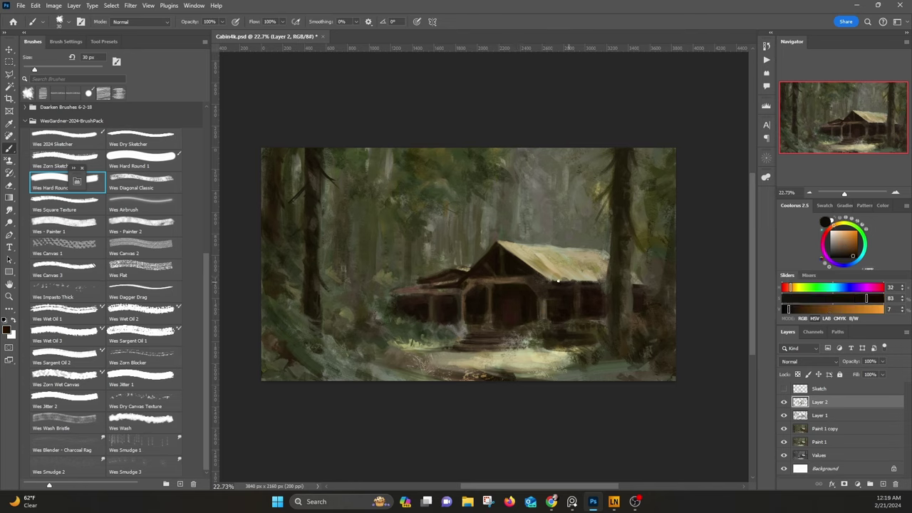
alt+click(535, 271)
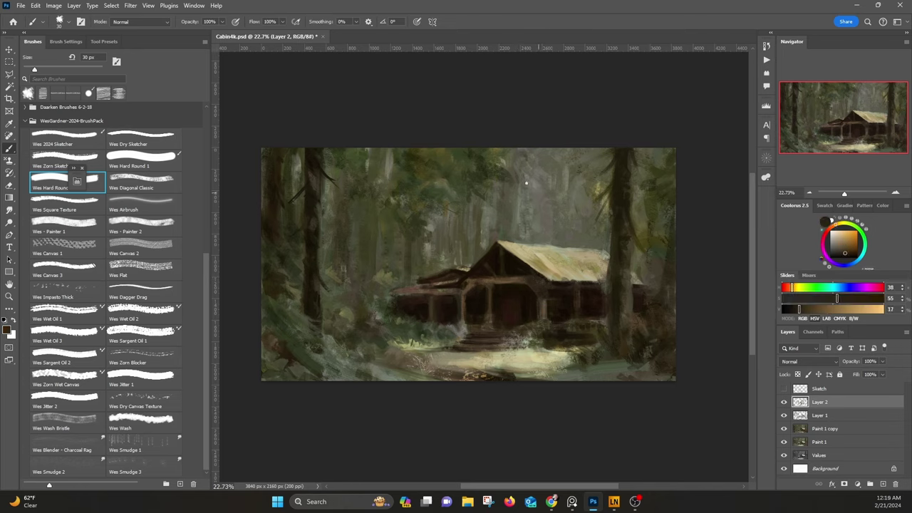
alt+click(549, 286)
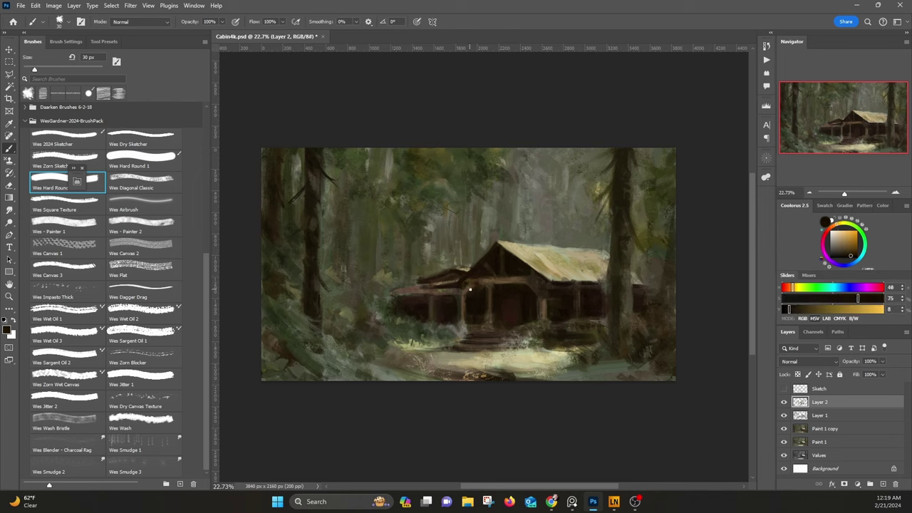
Step: Separate the left wing's porch posts from the dark openings with sampled browns
alt+click(455, 285)
alt+click(454, 306)
alt+click(458, 296)
alt+click(443, 304)
alt+click(415, 311)
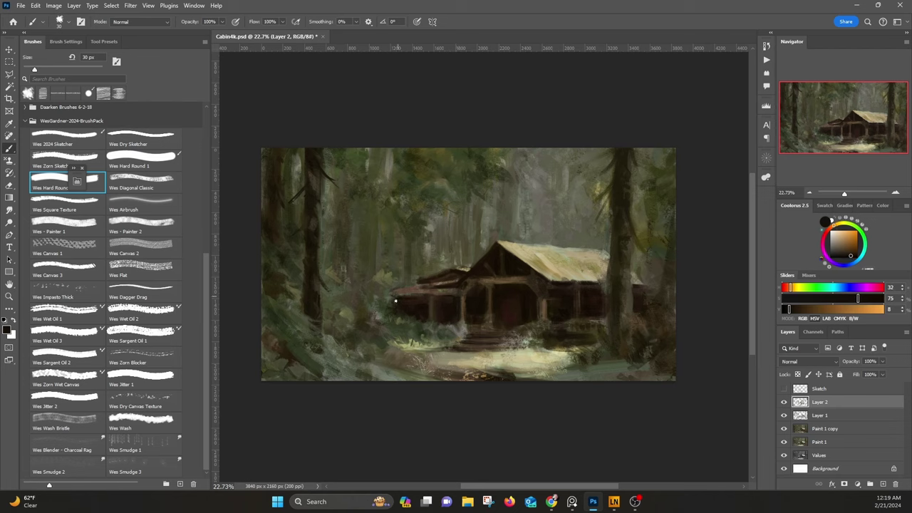
Step: Lighten the left wing's roof planes with tan sampled from the sunlit main roof
alt+click(562, 276)
alt+click(431, 279)
alt+click(540, 251)
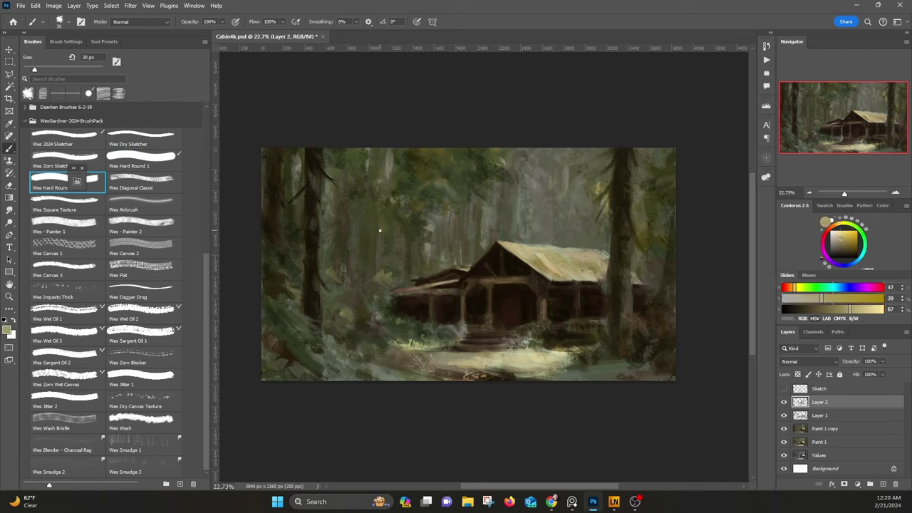
Step: Clean up the junction between the gable and the left wing's roof, and trim the main roof's ridge with sampled tones
alt+click(476, 271)
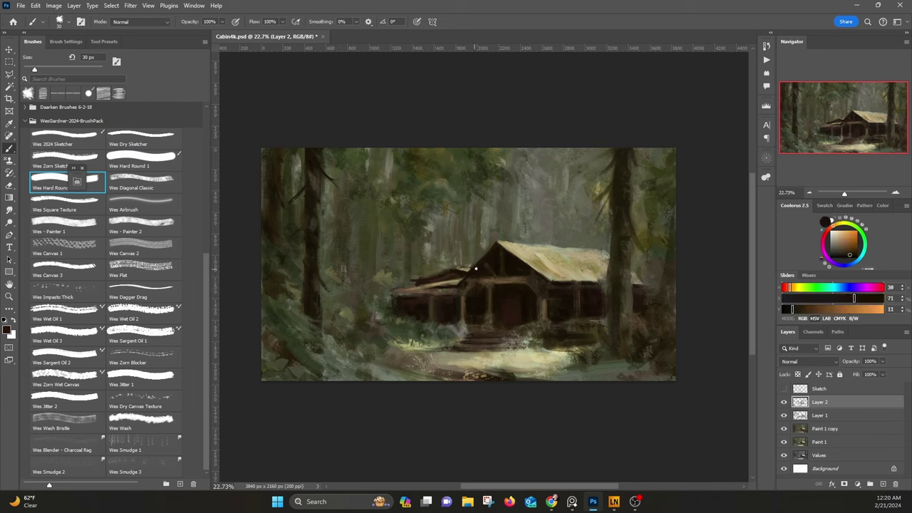
alt+click(471, 268)
alt+click(471, 272)
alt+click(461, 264)
alt+click(464, 268)
drag(453, 269, 461, 268)
alt+click(551, 244)
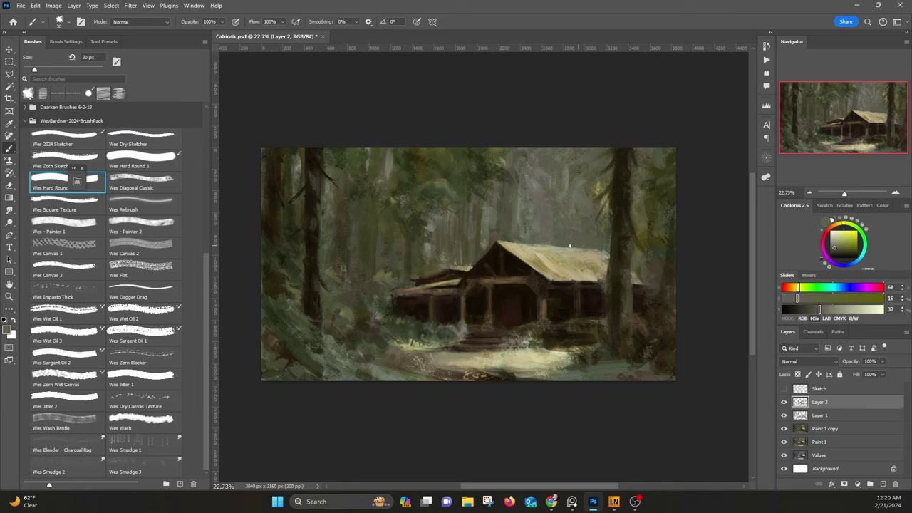
Step: Refine the plants beside the steps and the shadows along the porch base with sampled greens and dark browns
alt+click(529, 350)
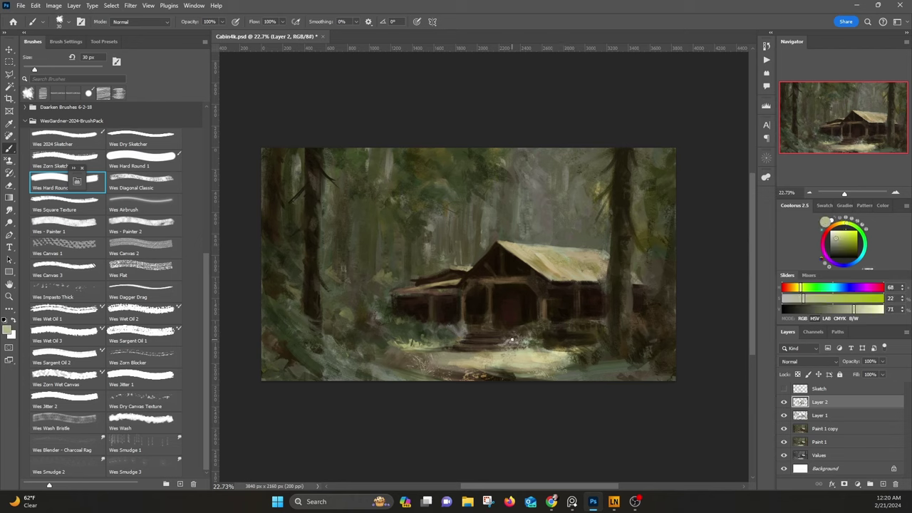
alt+click(445, 321)
alt+click(432, 329)
alt+click(429, 326)
alt+click(416, 315)
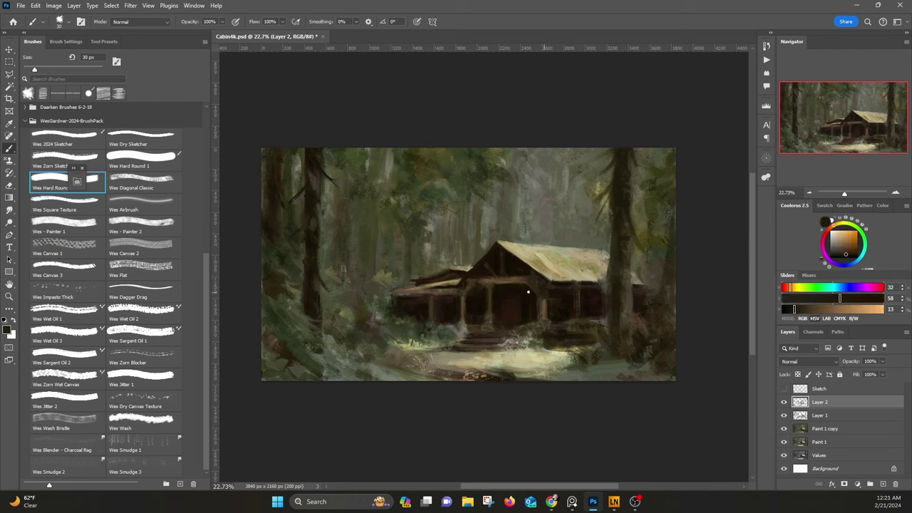
alt+drag(568, 315, 578, 321)
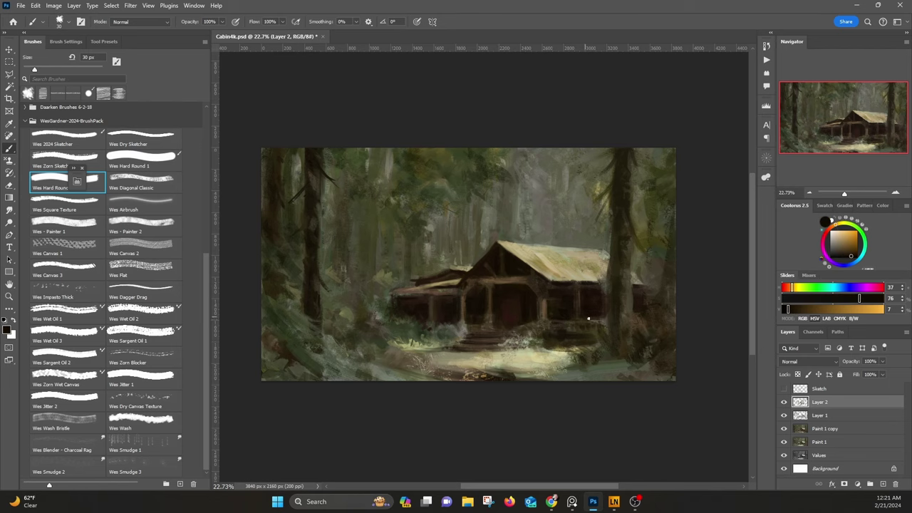
alt+click(588, 325)
Step: Define the roof's right end beyond the right trunk and the ridge beside that trunk with sampled tones
alt+click(641, 268)
alt+click(641, 282)
alt+click(640, 271)
drag(632, 272, 641, 278)
alt+click(645, 277)
alt+click(590, 245)
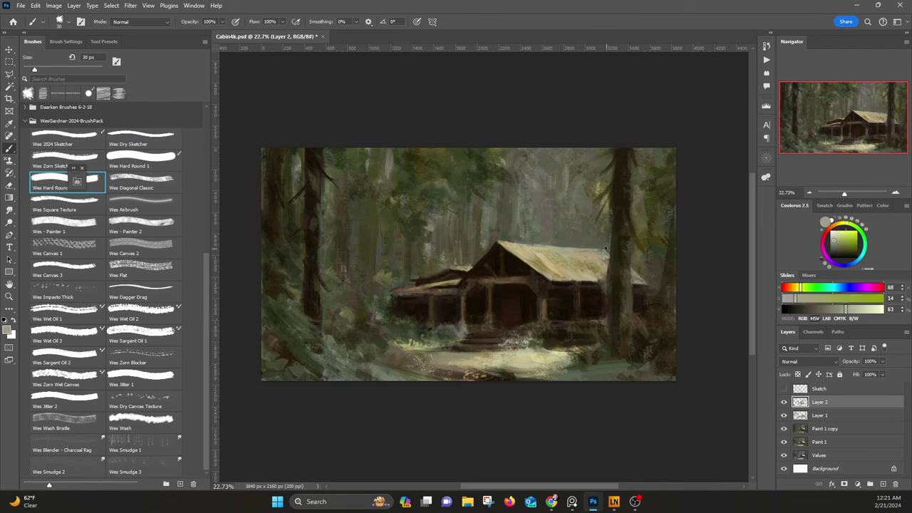
alt+click(603, 251)
Step: Sample tones from the bushes beside the left trunk and from its upper edge for small refinements
alt+click(340, 301)
alt+click(339, 302)
alt+click(321, 157)
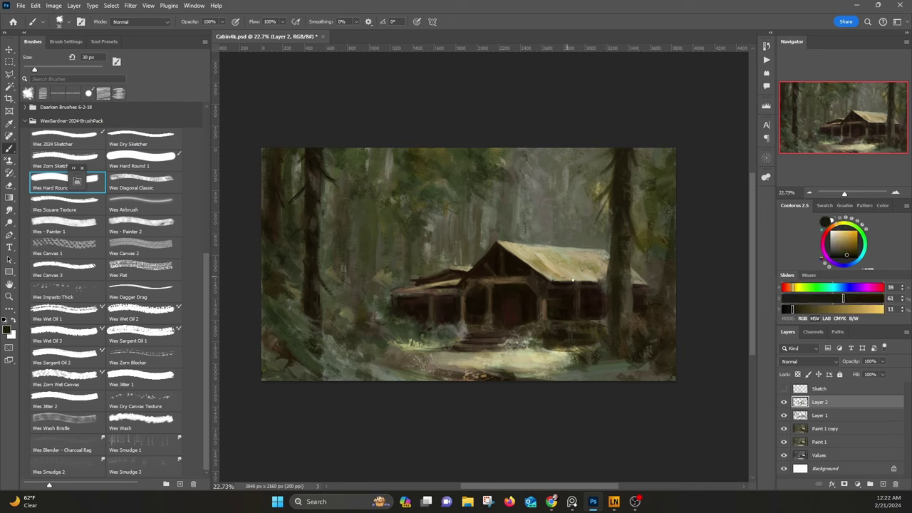
Step: Choose Wes Canvas 2 at 175 px and paint texture around the bases of both large trunks with sampled browns and greens
click(143, 245)
alt+click(615, 367)
key(bracketright)
key(bracketright)
key(bracketright)
key(bracketright)
key(bracketright)
key(bracketright)
key(bracketright)
key(bracketright)
key(bracketright)
key(bracketright)
alt+click(613, 351)
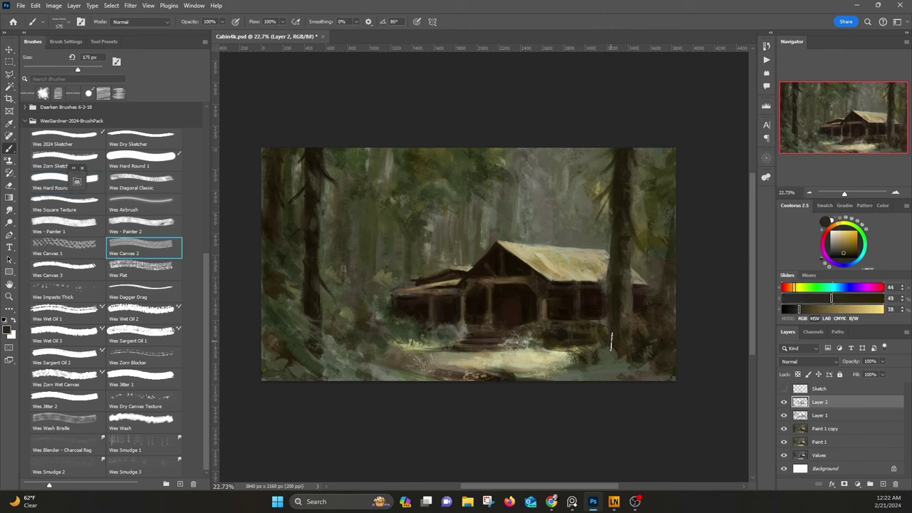
alt+click(586, 373)
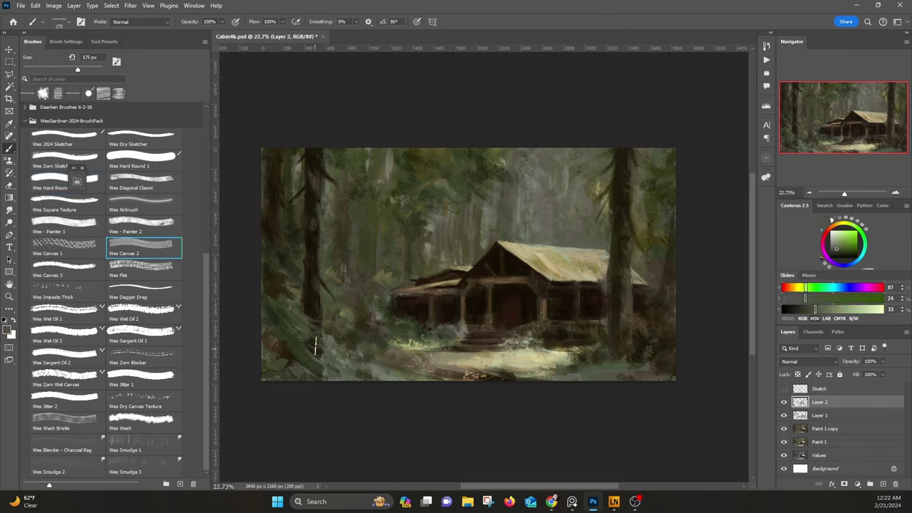
alt+click(317, 349)
Step: Choose Wes Sargent Oil 2, enlarge it to 250 px, and blend the undergrowth around the left trunk
key(period)
key(period)
key(period)
key(period)
key(period)
key(period)
key(period)
key(period)
click(90, 358)
drag(312, 338, 329, 358)
key(bracketright)
key(bracketright)
key(bracketright)
key(bracketright)
key(bracketright)
key(bracketright)
key(bracketright)
drag(287, 280, 291, 290)
Step: Select the whole canvas and paste a merged copy of the painting as a new layer
click(112, 5)
click(115, 17)
click(36, 6)
click(54, 82)
click(35, 6)
click(45, 91)
Step: Blend the lower-left foliage, then use Wes Sargent Oil 1 to work the right edge and the foreground path
alt+click(291, 299)
drag(279, 284, 294, 294)
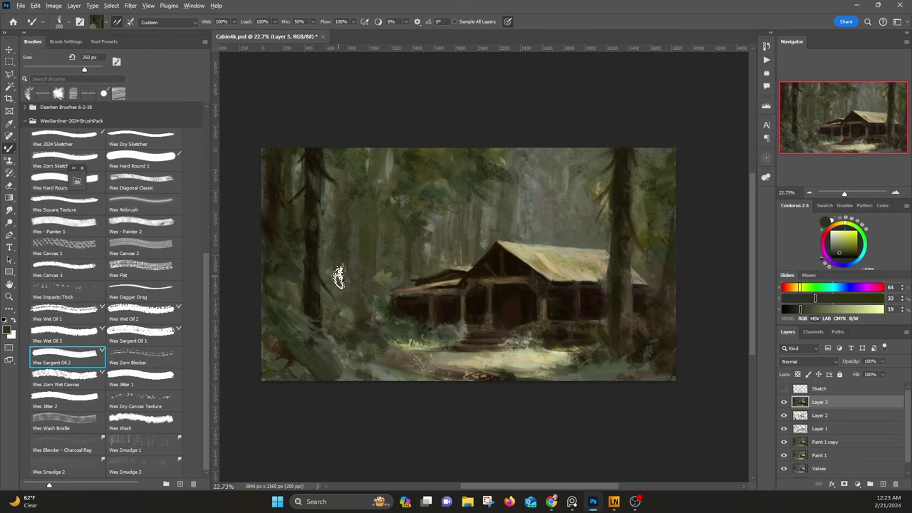
click(163, 339)
alt+click(663, 155)
alt+click(654, 353)
drag(651, 376, 665, 373)
alt+click(477, 355)
drag(470, 362, 504, 371)
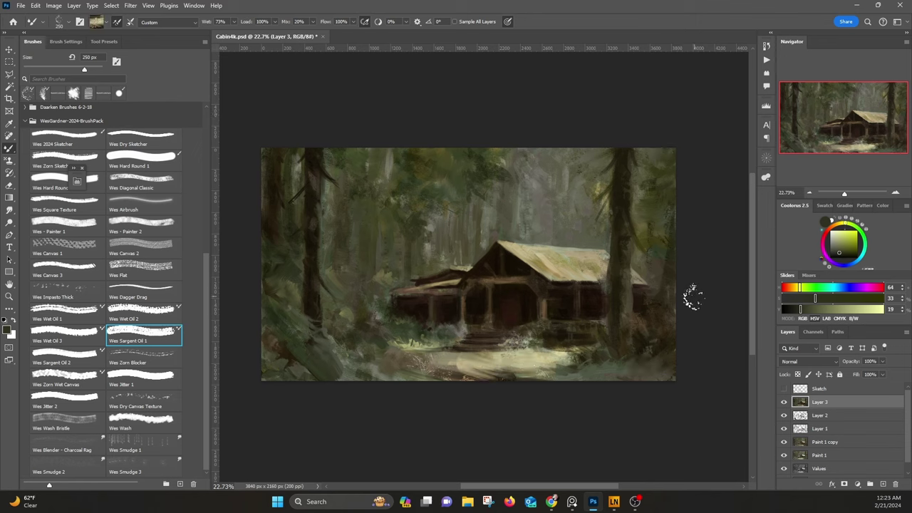
Step: Add a layer in Color mode, neutralise the roof with grey using Wes Hard Round 1, and merge it into Layer 3
click(883, 483)
click(809, 361)
click(834, 328)
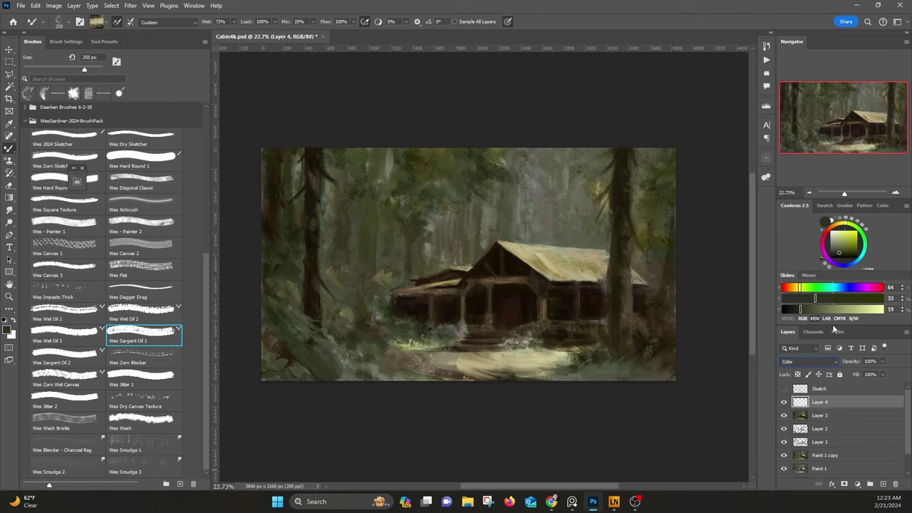
click(143, 160)
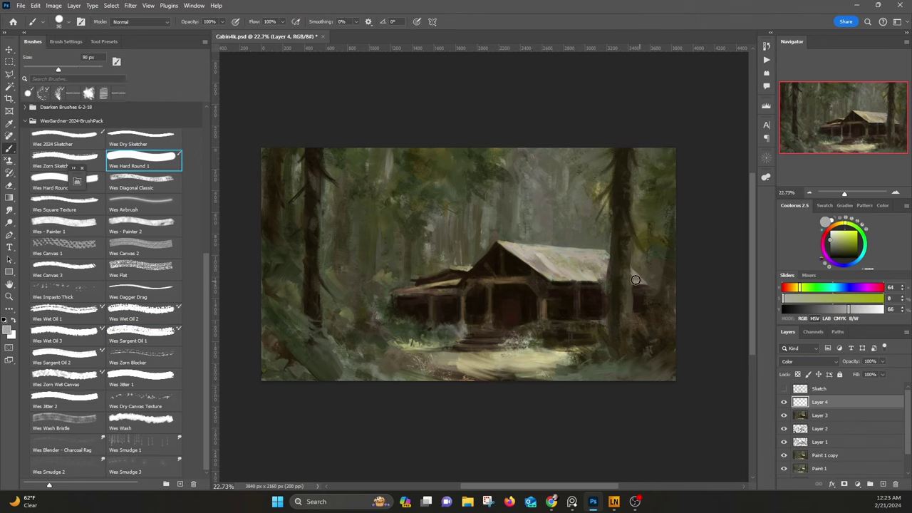
key(bracketleft)
key(bracketleft)
right_click(843, 397)
click(839, 122)
Step: Add a Gradient Map adjustment layer with a brown-gold preset, set it to Color mode, and reduce its opacity
click(858, 483)
click(859, 465)
click(207, 212)
click(174, 246)
click(808, 361)
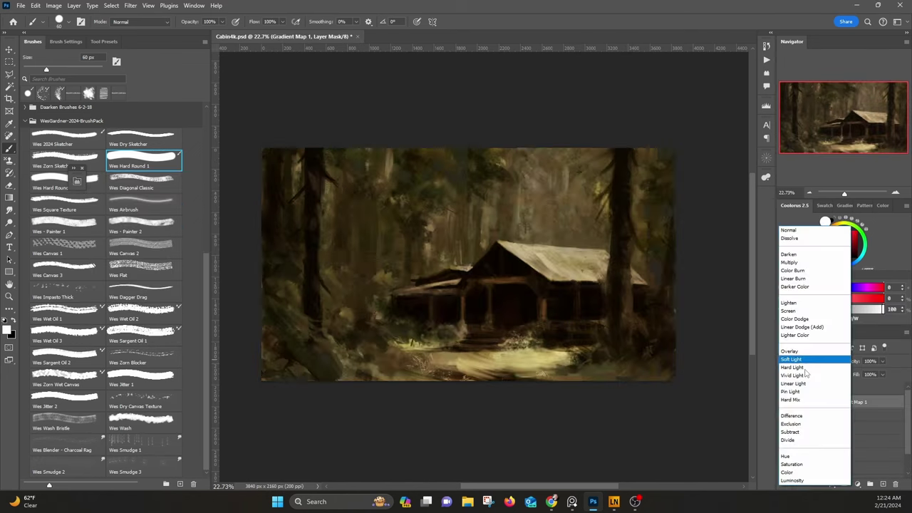
click(792, 475)
drag(882, 362, 857, 374)
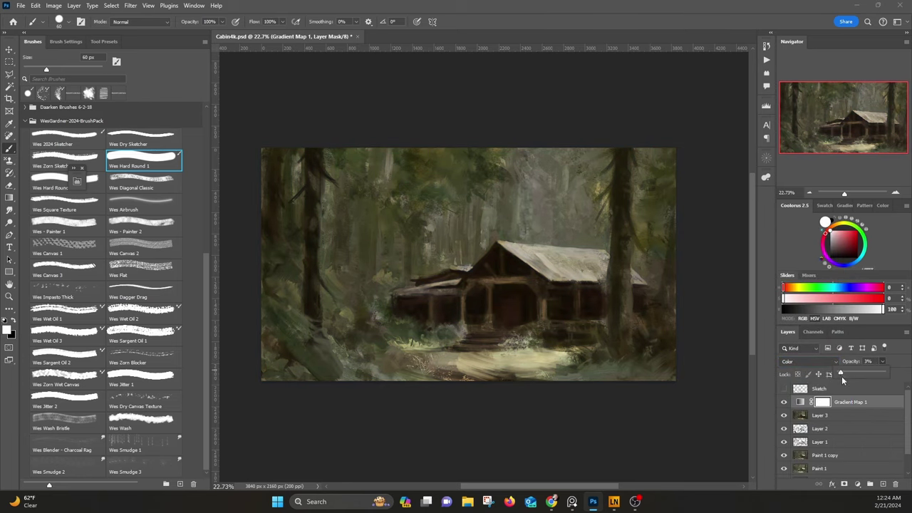
Step: Open the gradient map's gradient for editing, browse the presets, and apply Sepia-Cyan
double_click(805, 401)
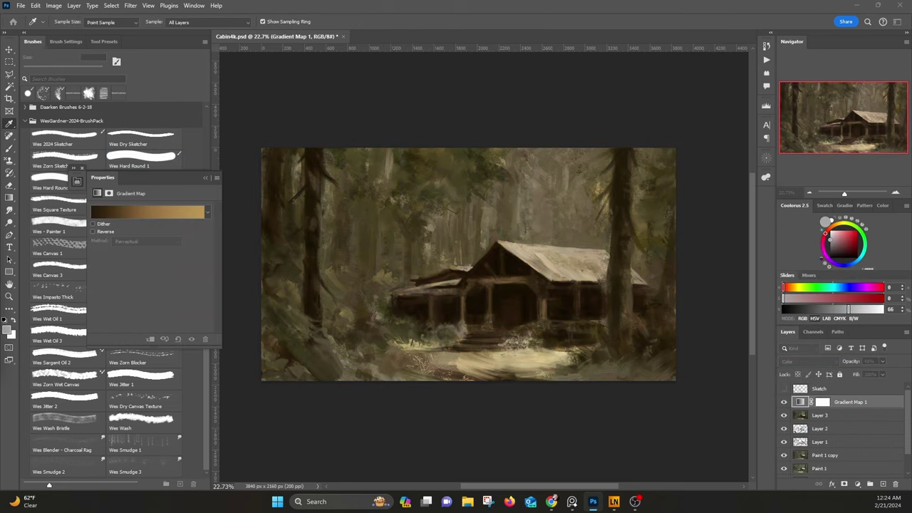
click(148, 212)
drag(336, 212, 336, 240)
click(197, 259)
click(219, 222)
drag(256, 170, 122, 181)
click(115, 216)
scroll(128, 225, up, 3)
click(130, 225)
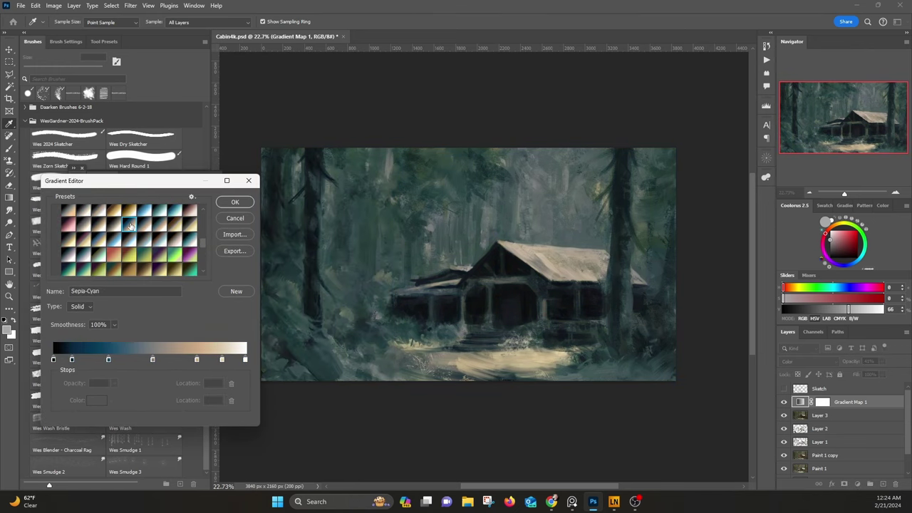
Step: Preview gradient presets such as Brownies, Cobalt Iron and Leafy Greens, then apply a brown-gold one and lower the gradient map's opacity to 20%
click(114, 225)
click(184, 225)
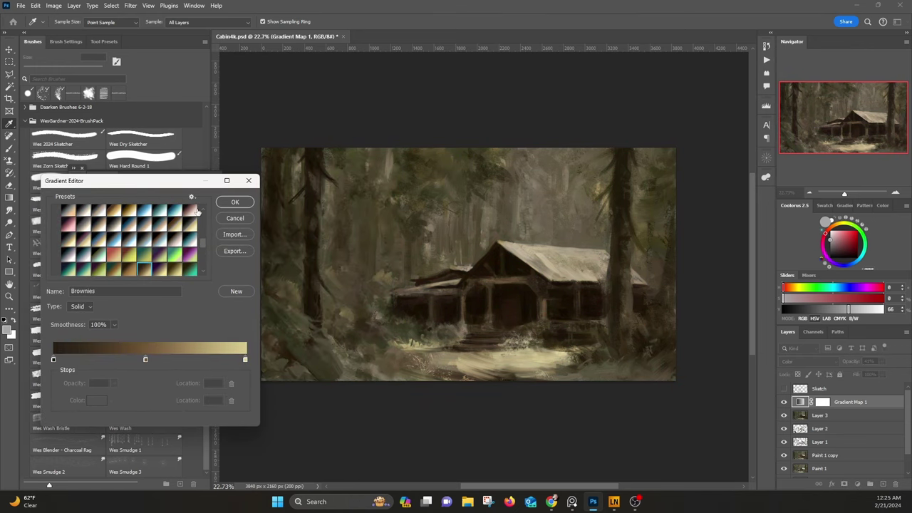
scroll(190, 223, up, 1)
click(161, 247)
click(190, 262)
scroll(191, 264, down, 3)
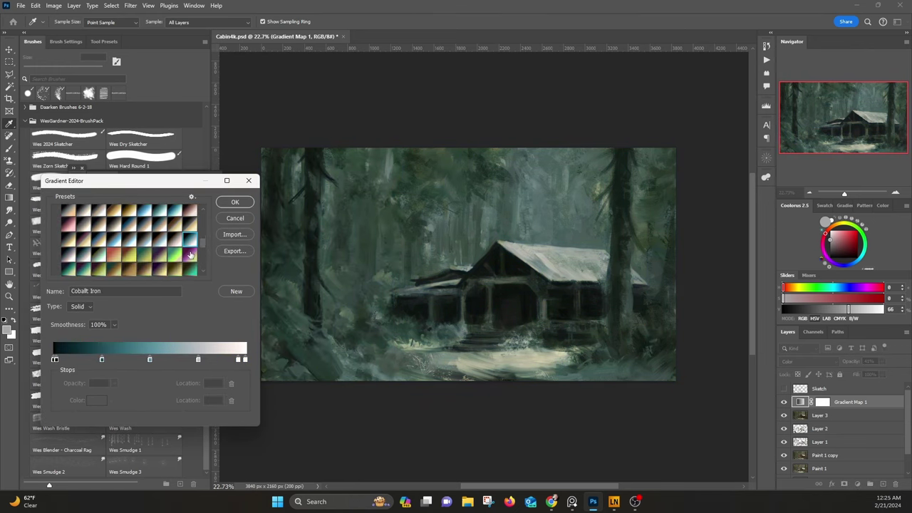
click(162, 240)
scroll(162, 241, up, 2)
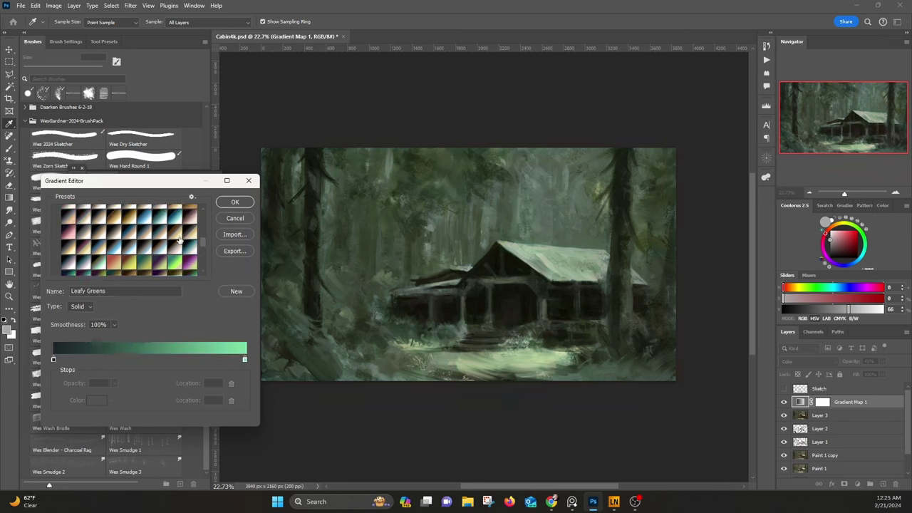
click(174, 235)
click(235, 202)
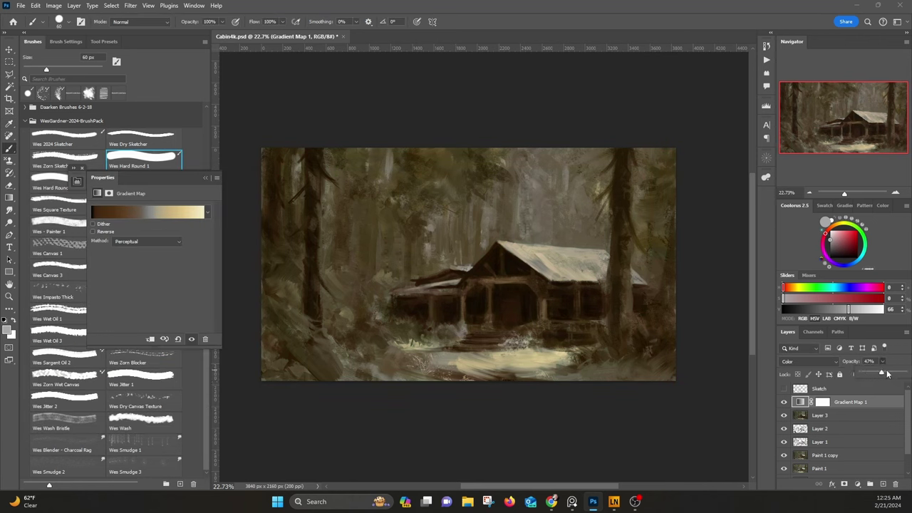
Step: Mask the gradient map away from the foreground, outer trees and foliage in black using Wes Airbrush at 4100 px
click(822, 402)
click(143, 205)
key(bracketright)
key(bracketright)
key(bracketright)
key(bracketright)
key(bracketright)
key(bracketright)
key(bracketright)
key(bracketright)
key(x)
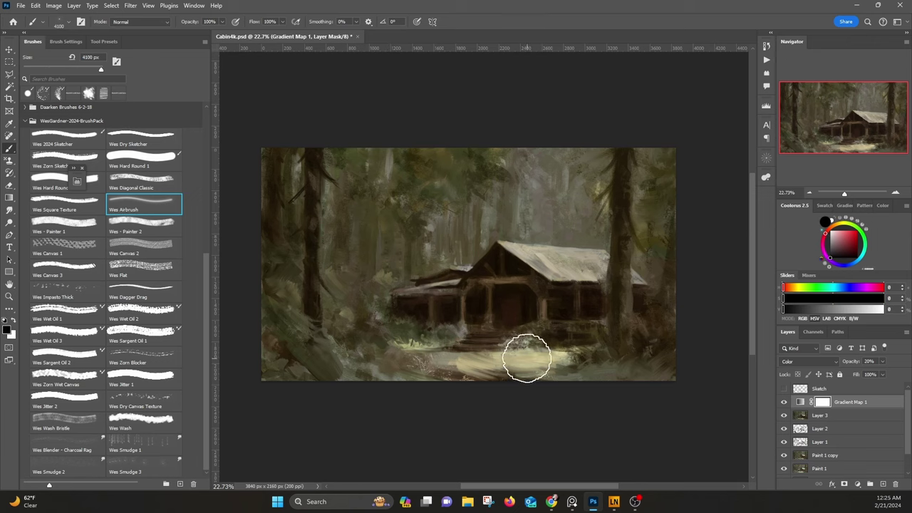
mouse_move(553, 381)
mouse_down()
mouse_move(680, 213)
mouse_move(702, 221)
mouse_up()
mouse_move(438, 155)
mouse_down()
mouse_move(422, 342)
mouse_move(373, 405)
mouse_up()
mouse_move(310, 282)
mouse_down()
mouse_move(476, 385)
mouse_move(598, 371)
mouse_move(471, 335)
mouse_move(485, 370)
mouse_up()
Step: Add a layer in Color Dodge mode and airbrush a warm ochre glow behind the cabin roof and on the sunlit path
click(883, 483)
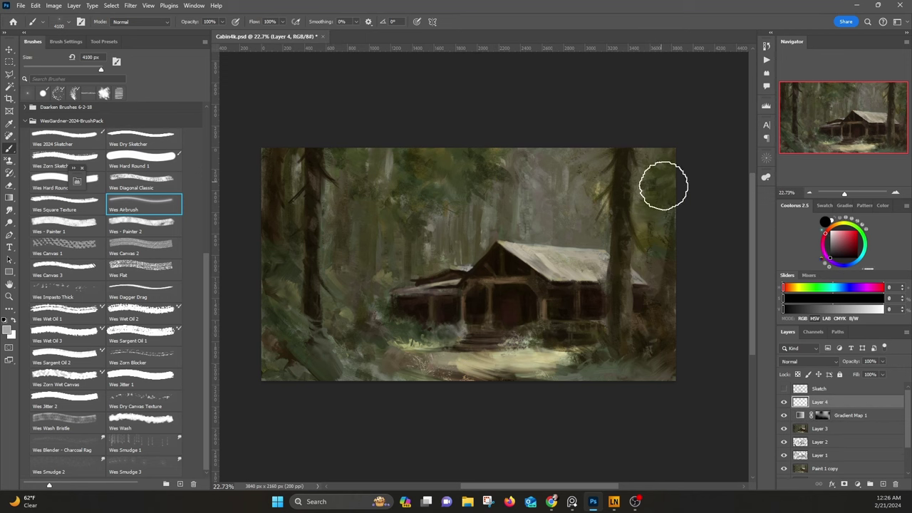
alt+click(487, 361)
click(810, 362)
click(813, 319)
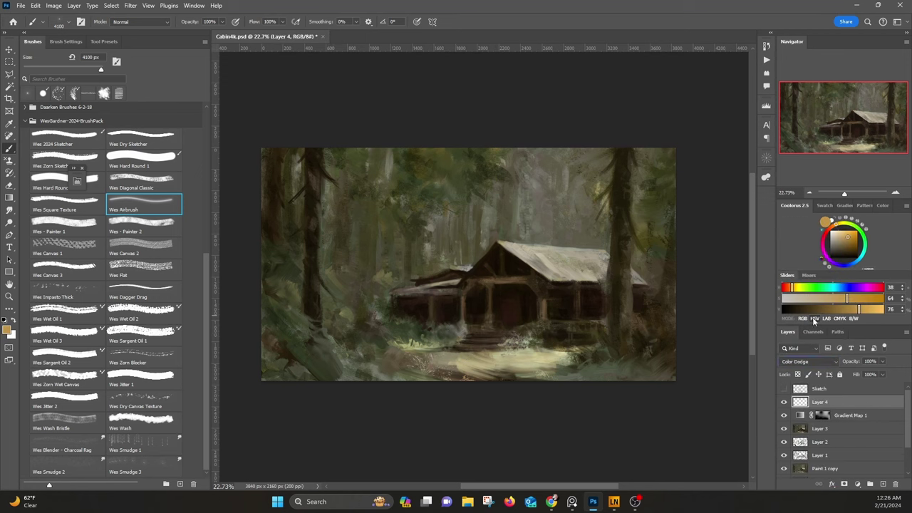
drag(596, 274, 626, 228)
drag(487, 363, 537, 360)
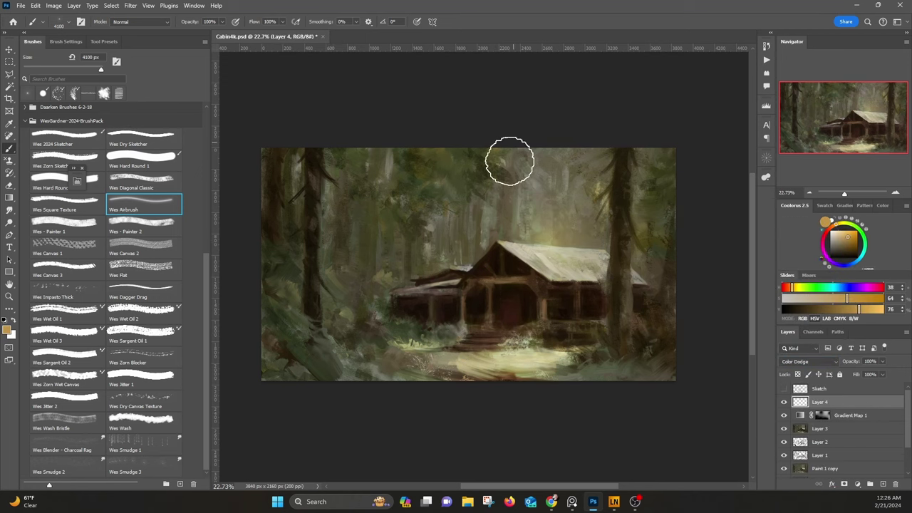
Step: Add a darkening Brightness/Contrast adjustment layer and airbrush its mask to keep the cabin, glow and path bright
click(857, 483)
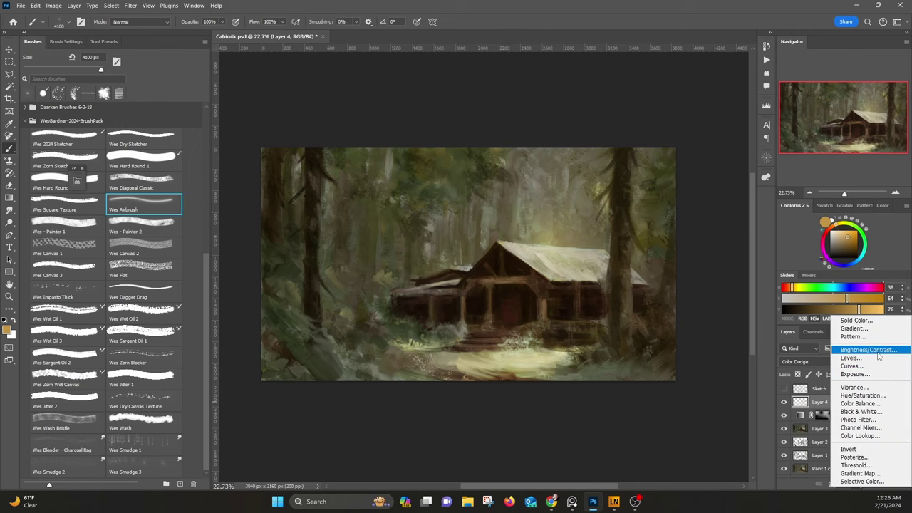
click(819, 341)
drag(154, 234, 124, 235)
click(206, 177)
click(143, 205)
mouse_move(606, 256)
mouse_down()
mouse_move(554, 175)
mouse_move(567, 230)
mouse_move(483, 233)
mouse_move(574, 284)
mouse_move(527, 365)
mouse_move(474, 365)
mouse_move(356, 293)
mouse_move(339, 221)
mouse_up()
drag(555, 347, 574, 355)
drag(445, 256, 451, 238)
scroll(523, 234, down, 3)
scroll(533, 223, up, 3)
Step: Copy the whole image merged and paste it as a new layer above the Brightness/Contrast adjustment
key(ctrl+a)
click(36, 6)
click(61, 82)
click(36, 6)
click(60, 90)
Step: Try the automatic tone, contrast and color corrections on the merged copy, undoing each one
click(54, 5)
click(63, 45)
click(37, 9)
click(51, 18)
click(54, 6)
click(63, 54)
click(36, 7)
click(51, 17)
click(55, 6)
click(66, 63)
click(36, 7)
click(50, 17)
scroll(568, 292, up, 4)
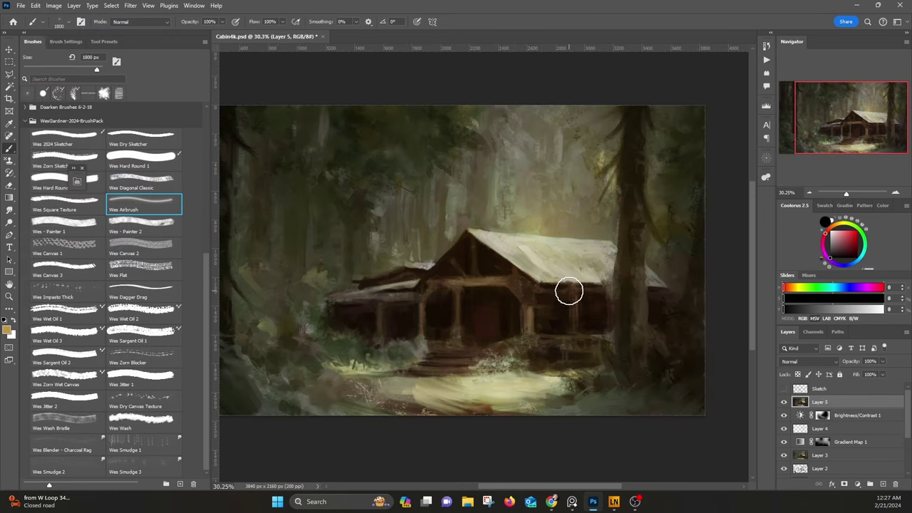
scroll(575, 287, down, 3)
click(857, 484)
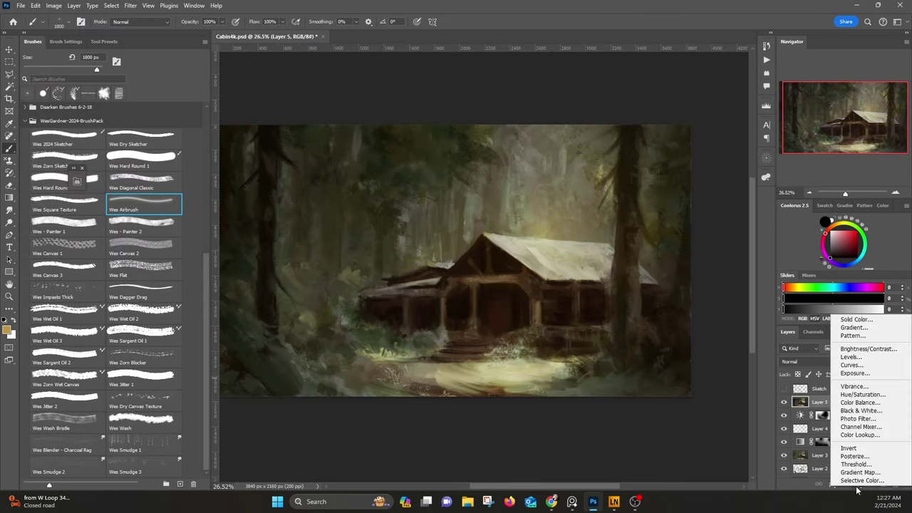
click(859, 481)
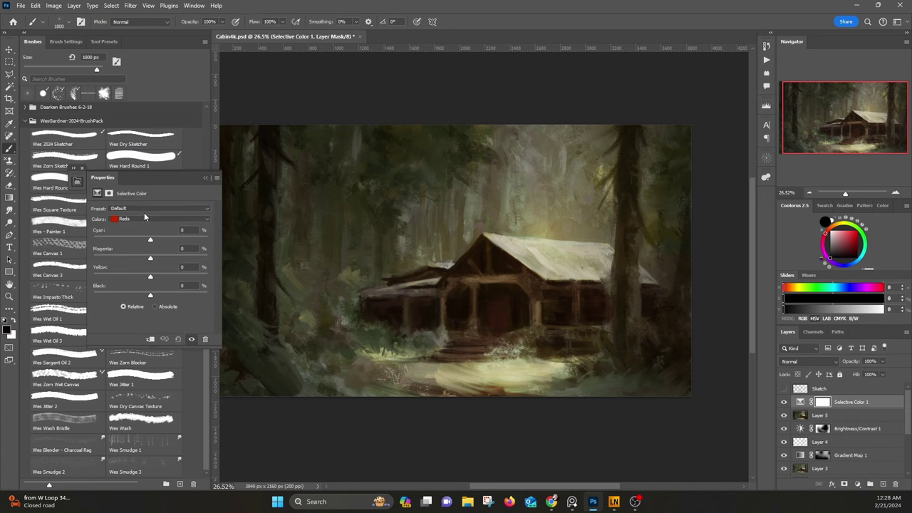
click(205, 177)
click(895, 483)
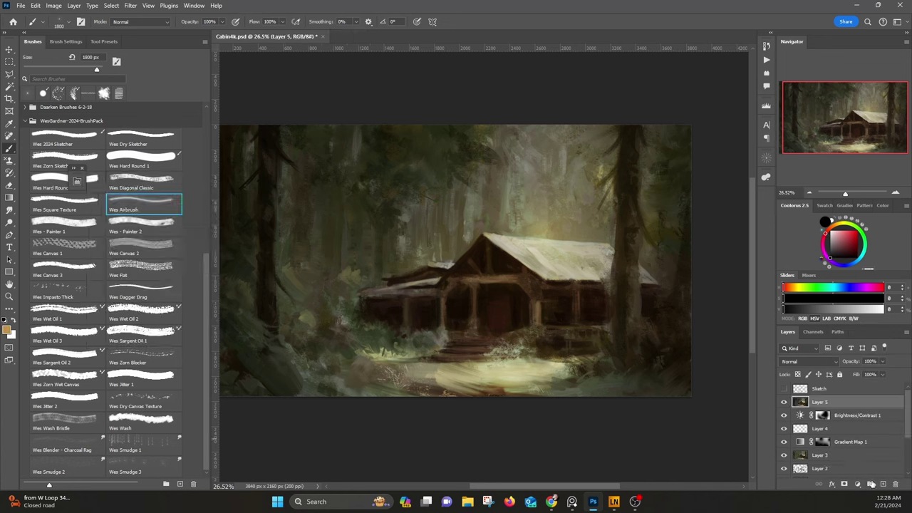
Step: Add a Color Balance adjustment layer, shift the midtones toward blue, and push the highlights toward yellow and red
click(856, 484)
click(875, 398)
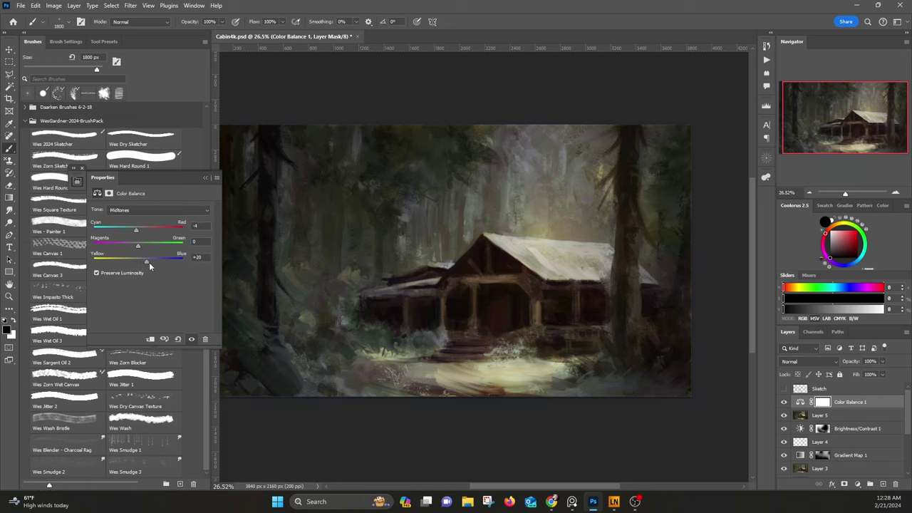
click(142, 210)
click(144, 235)
drag(138, 261, 124, 263)
mouse_move(137, 229)
mouse_down()
mouse_move(150, 231)
mouse_move(134, 230)
mouse_move(141, 262)
mouse_move(144, 240)
mouse_up()
Step: Set the color balance midtones to green +13 and blue +21, fine-tune the shadows, and toggle the adjustment to compare
click(140, 210)
click(139, 218)
click(143, 210)
click(141, 219)
click(158, 212)
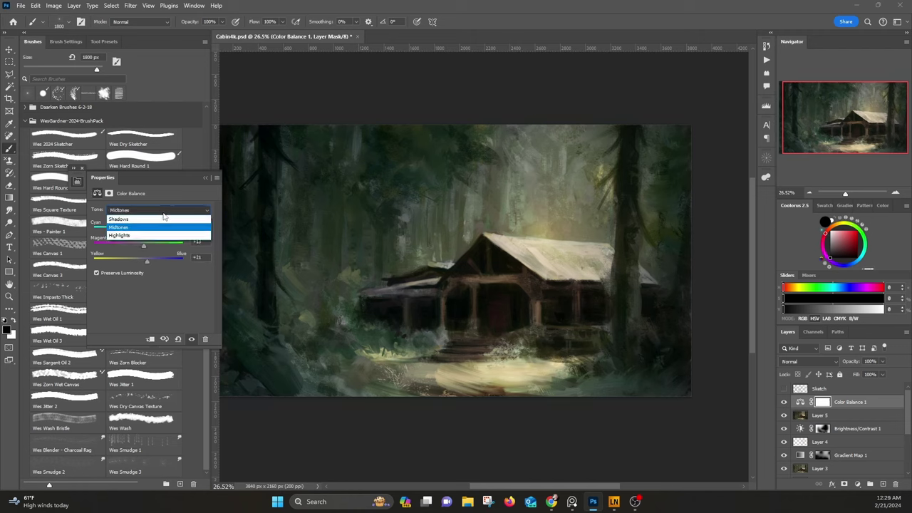
click(171, 219)
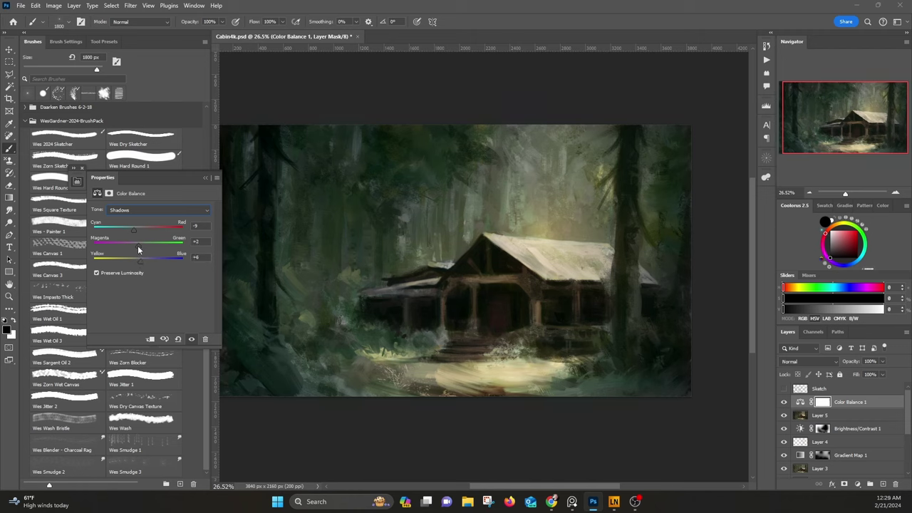
drag(140, 229, 144, 227)
click(206, 177)
scroll(689, 286, down, 1)
click(782, 403)
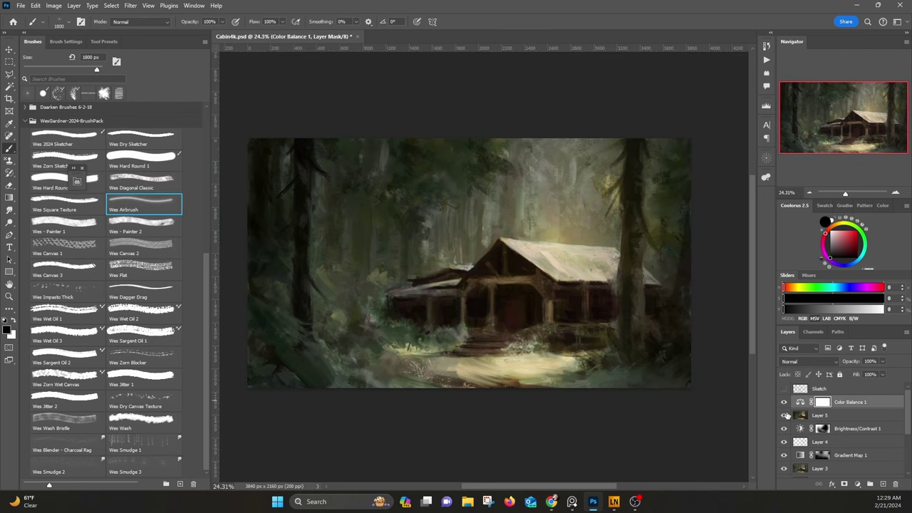
click(783, 403)
click(785, 403)
Step: Copy the color-balanced image merged and paste it as a new layer above the Color Balance adjustment
click(112, 5)
click(114, 18)
click(36, 6)
click(53, 82)
click(36, 6)
click(46, 91)
Step: Set up the Wes Dry Canvas Texture brush at 300 px and add a new layer in Overlay mode
click(143, 398)
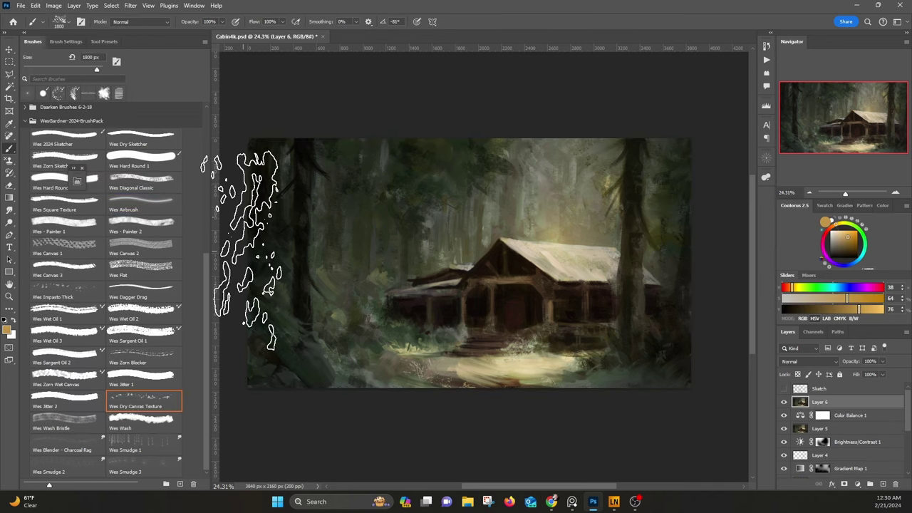
key(bracketleft)
key(bracketleft)
key(bracketleft)
key(bracketleft)
key(bracketleft)
key(bracketleft)
key(bracketleft)
key(bracketleft)
key(bracketleft)
key(bracketleft)
key(bracketleft)
key(bracketleft)
key(bracketleft)
key(bracketleft)
key(bracketleft)
key(bracketleft)
key(bracketright)
alt+click(545, 187)
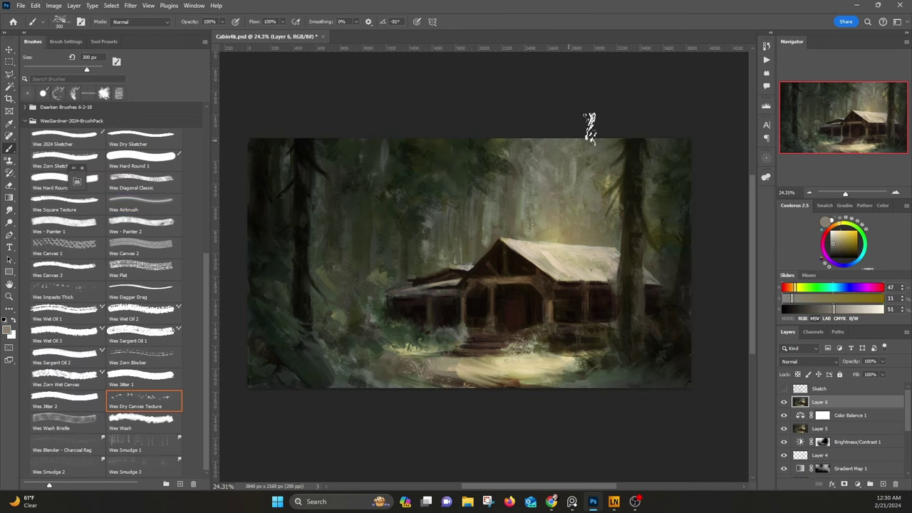
click(813, 361)
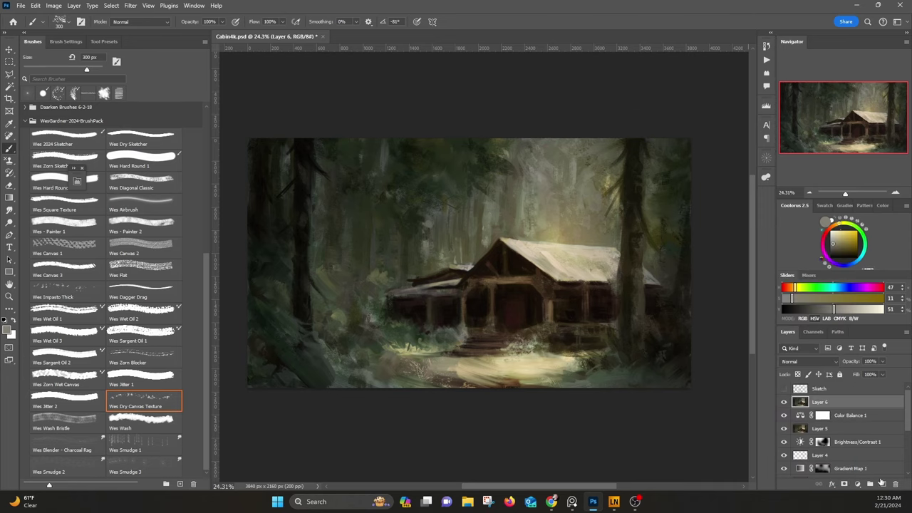
click(883, 483)
click(814, 361)
click(813, 351)
Step: Paint dry canvas texture over the background trees, path edges and foliage on the Overlay layer with colors sampled from the scene
alt+click(568, 182)
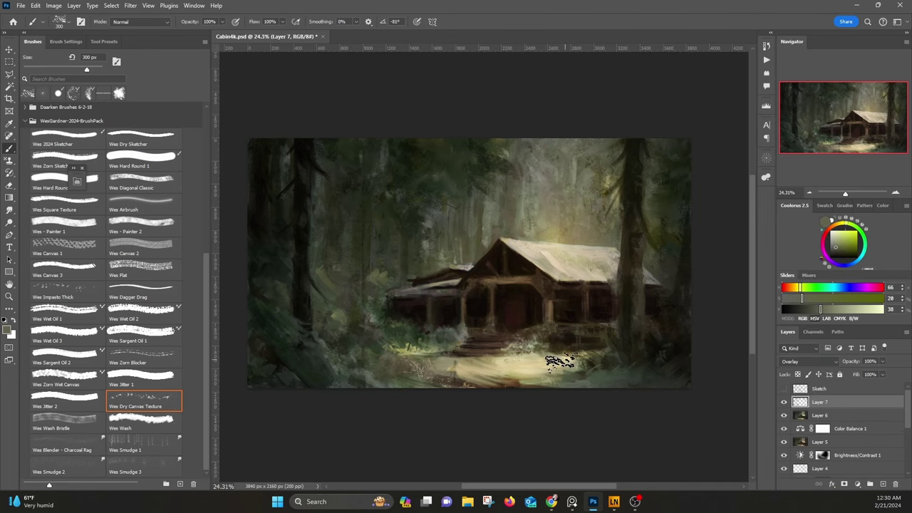
alt+click(580, 386)
alt+click(574, 353)
alt+click(607, 366)
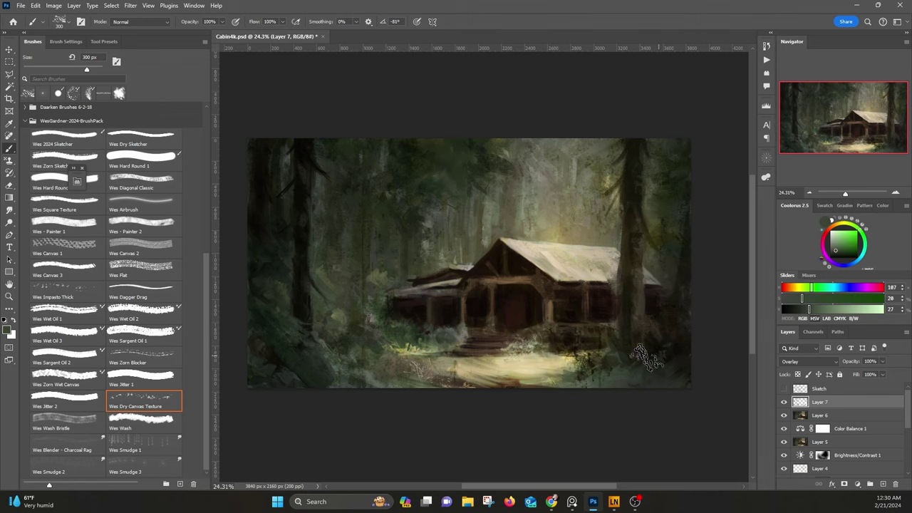
alt+click(319, 300)
drag(328, 273, 321, 256)
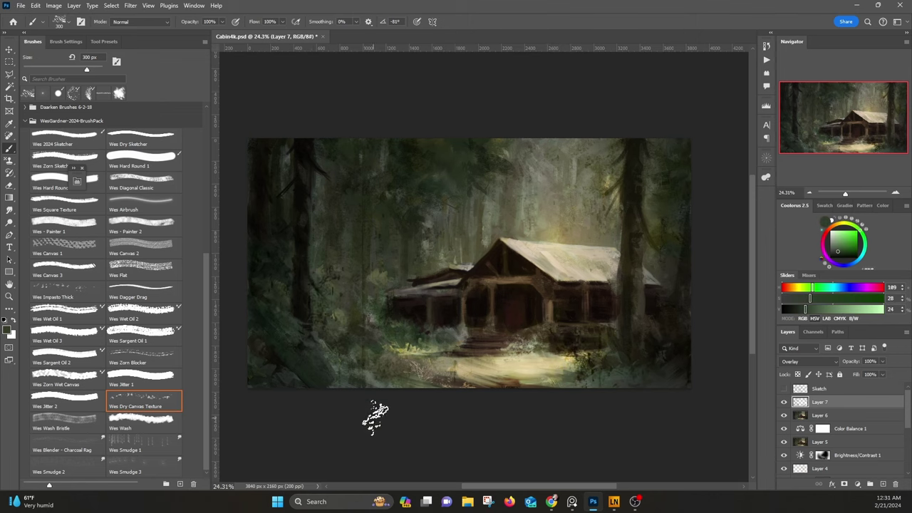
Step: Add broad texture with Wes Wash at 1200 px, lower the Overlay layer's opacity to 35%, and switch to the Eraser
click(142, 421)
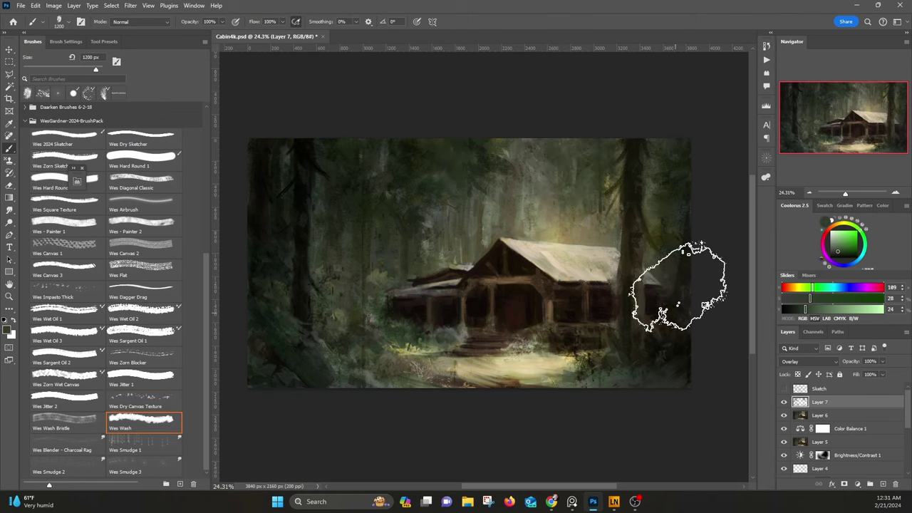
drag(881, 362, 854, 374)
key(e)
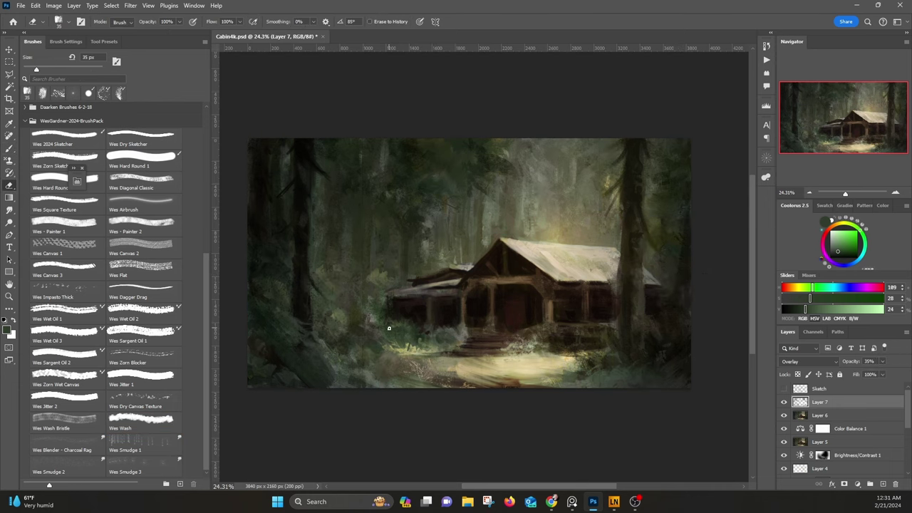
Step: Copy the textured image merged and paste it as a new layer above the Overlay layer
scroll(471, 208, up, 3)
click(112, 5)
click(117, 15)
click(36, 6)
click(56, 82)
click(36, 6)
click(47, 90)
Step: Start smudging the merged painting with Wes Blender - Charcoal Rag, enlarging the brush to 250 px
click(72, 447)
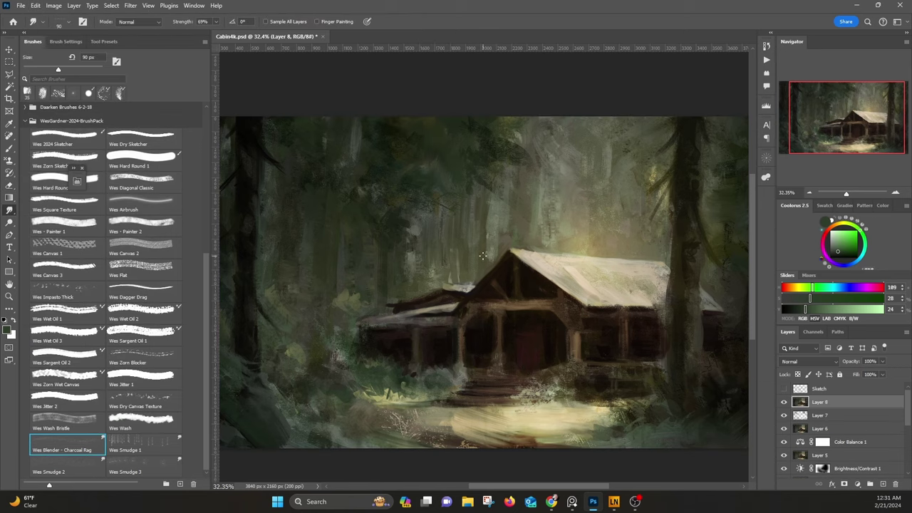
key(bracketright)
key(bracketright)
key(bracketright)
key(bracketright)
key(bracketright)
key(bracketright)
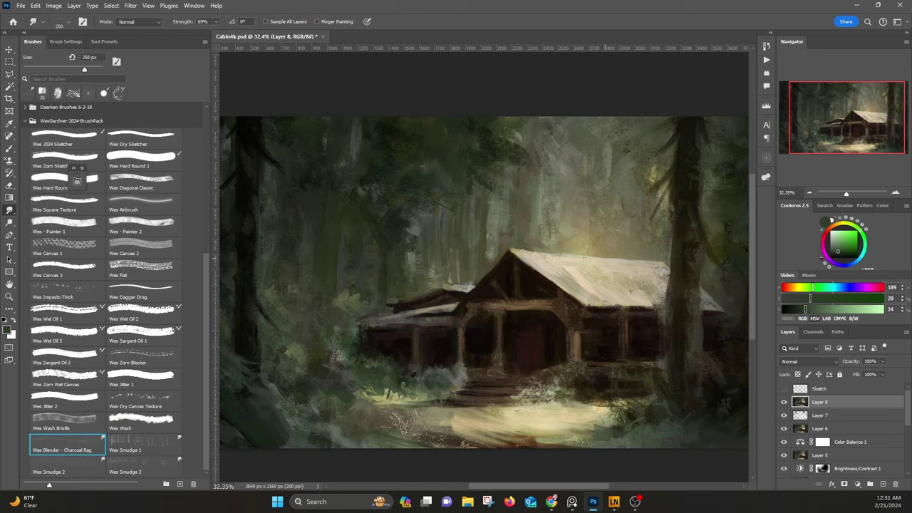
Step: Smudge the background trees and the cabin's roof edges with Wes Smudge 1 and Wes Smudge 2 at 175 px
key(period)
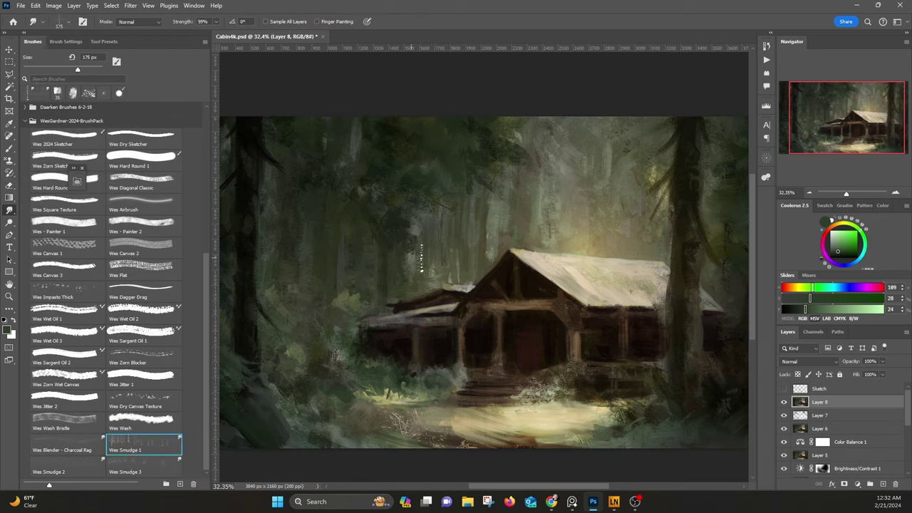
drag(401, 411, 532, 396)
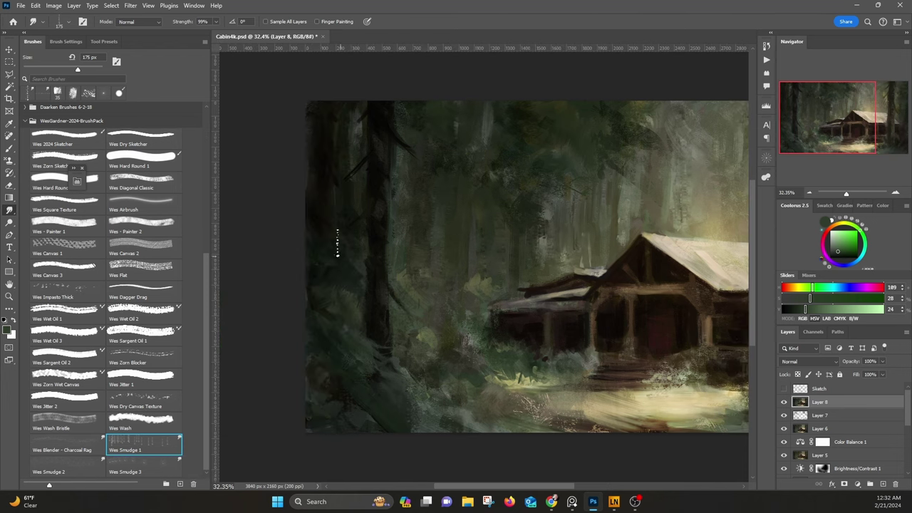
drag(647, 329, 467, 323)
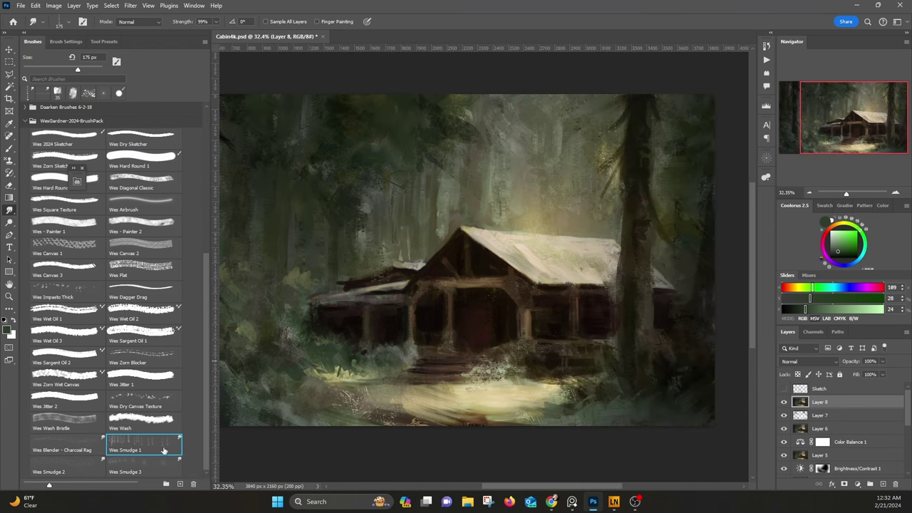
key(period)
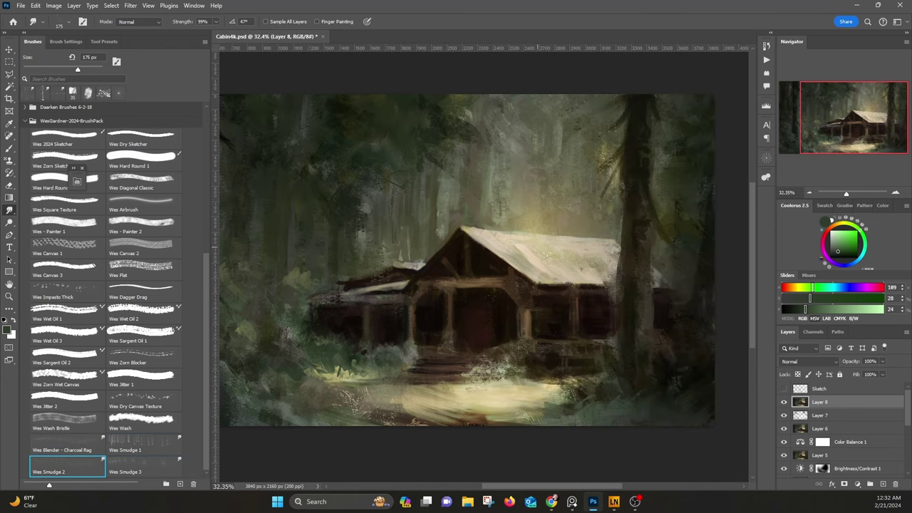
key(period)
Step: Soften the background trees, cabin edges and surrounding foliage with Wes Blender - Charcoal Rag at 175 px
click(66, 445)
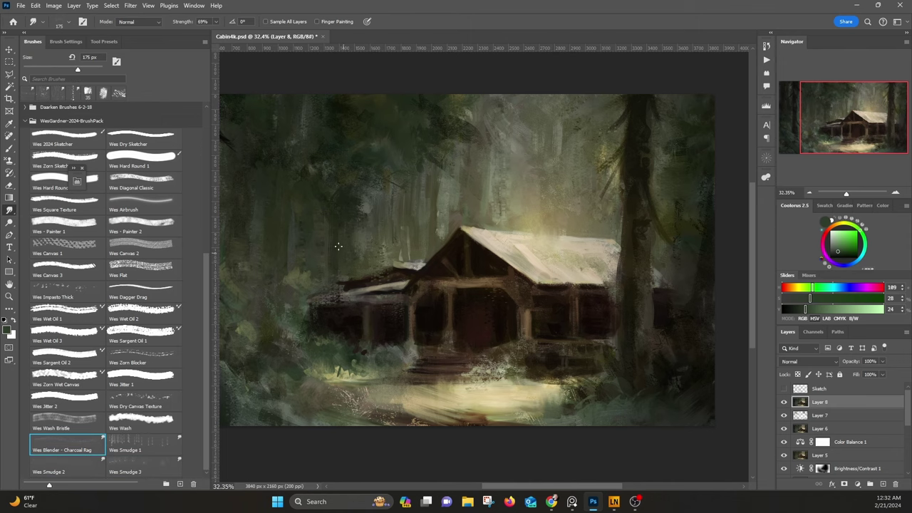
drag(326, 149, 410, 143)
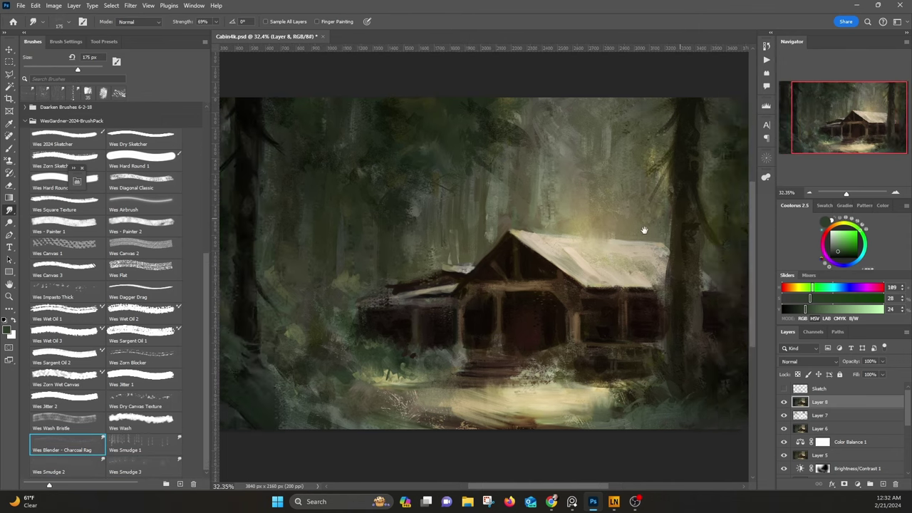
drag(615, 242, 576, 260)
drag(319, 182, 404, 140)
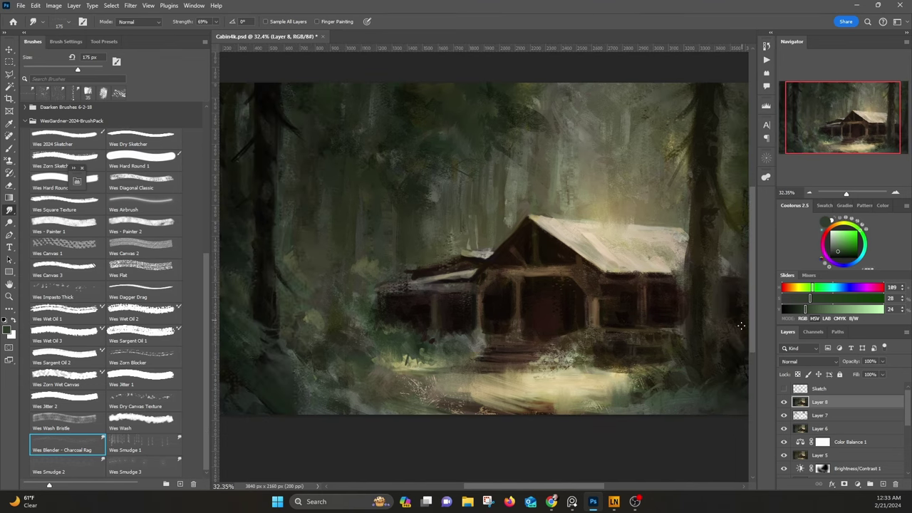
drag(729, 334, 643, 369)
drag(507, 315, 705, 326)
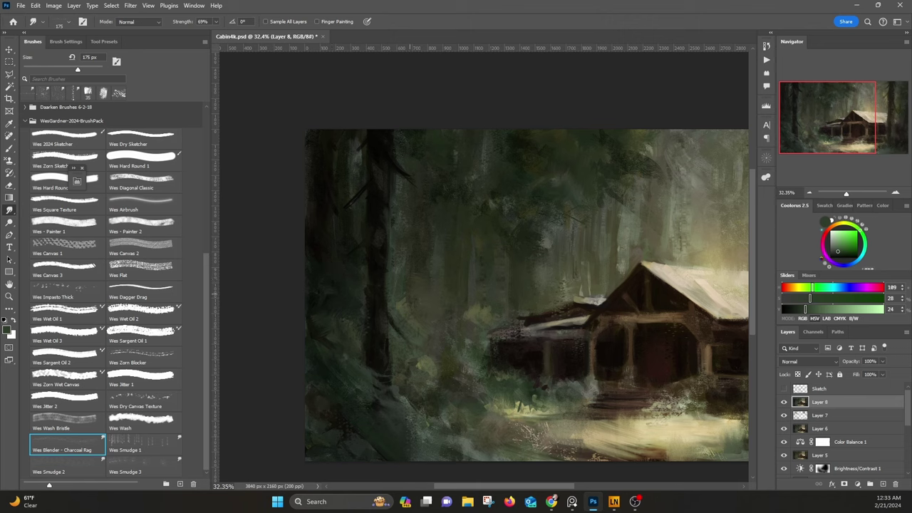
Step: Switch from smudging to painting with a reduced Wes Flat brush and stroke a sampled dark color onto the left tree trunk
key(b)
click(143, 269)
key(bracketleft)
key(bracketleft)
key(bracketleft)
key(bracketleft)
key(bracketleft)
key(bracketleft)
key(bracketleft)
key(bracketleft)
key(bracketleft)
key(bracketleft)
key(bracketleft)
key(bracketleft)
key(bracketleft)
key(bracketleft)
key(bracketleft)
key(bracketleft)
alt+click(375, 203)
drag(379, 214, 381, 238)
Step: Add bark texture to the left tree trunk with Wes Canvas 1 at 90 px, using colors sampled from the trunk
click(74, 291)
key(comma)
key(comma)
key(comma)
key(comma)
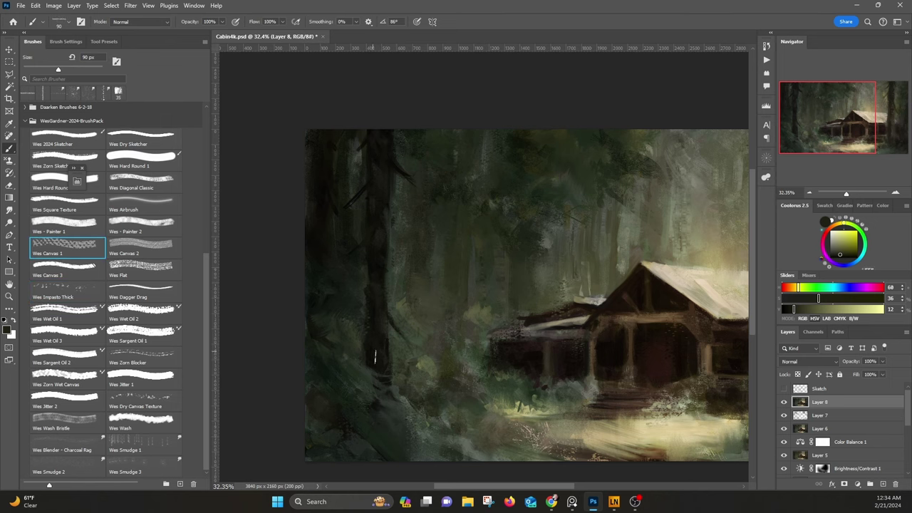
alt+click(384, 240)
Step: Paint vertical bark texture down the right foreground tree trunk with Wes Canvas 1 at 90 px in sampled browns
drag(611, 207, 313, 248)
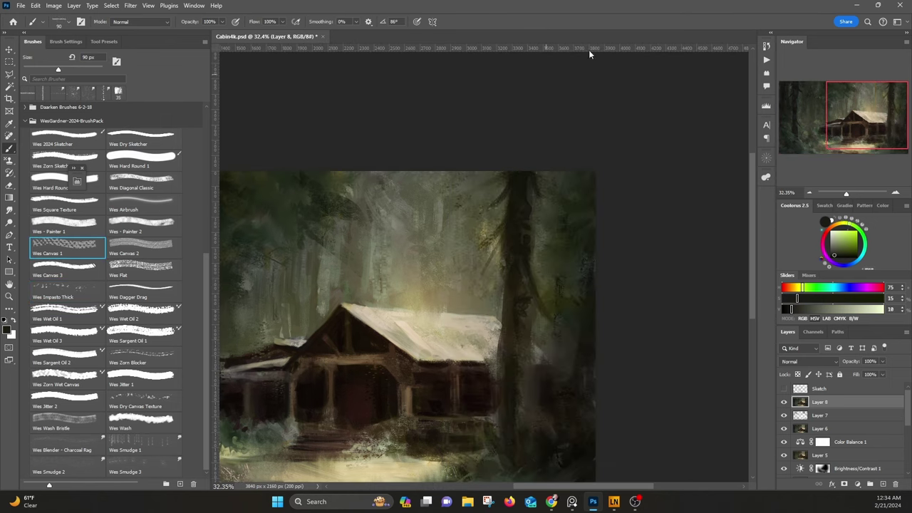
alt+click(523, 234)
drag(528, 168, 525, 365)
alt+click(521, 299)
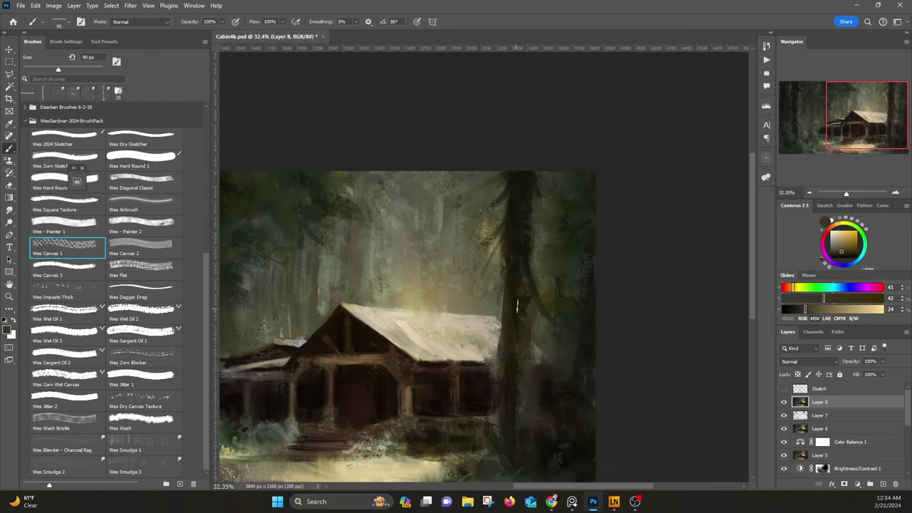
alt+click(512, 299)
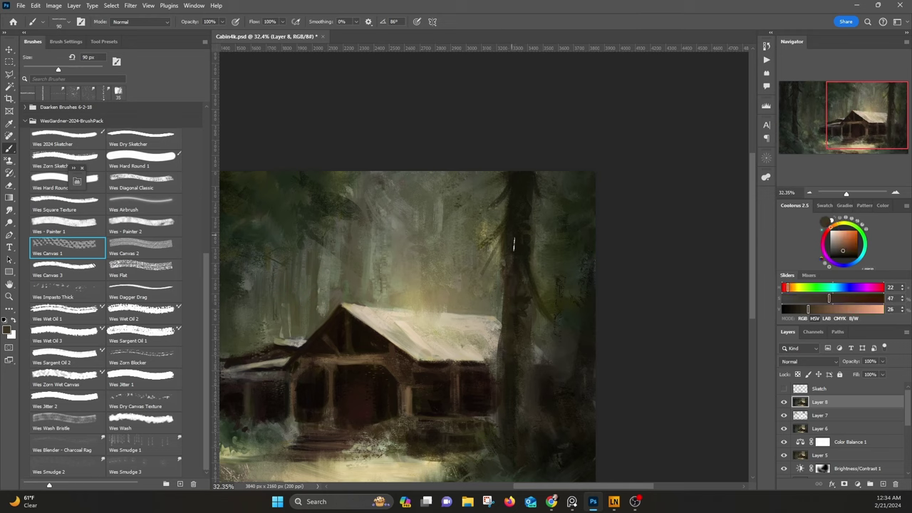
Step: Refine the cabin roof's right edge where it meets the tree trunk with Wes Diagonal Classic at 50 px
click(147, 182)
key(bracketleft)
key(bracketleft)
key(bracketleft)
key(bracketleft)
alt+click(493, 360)
alt+click(501, 326)
drag(500, 326, 499, 361)
alt+click(490, 338)
alt+click(493, 366)
alt+click(487, 354)
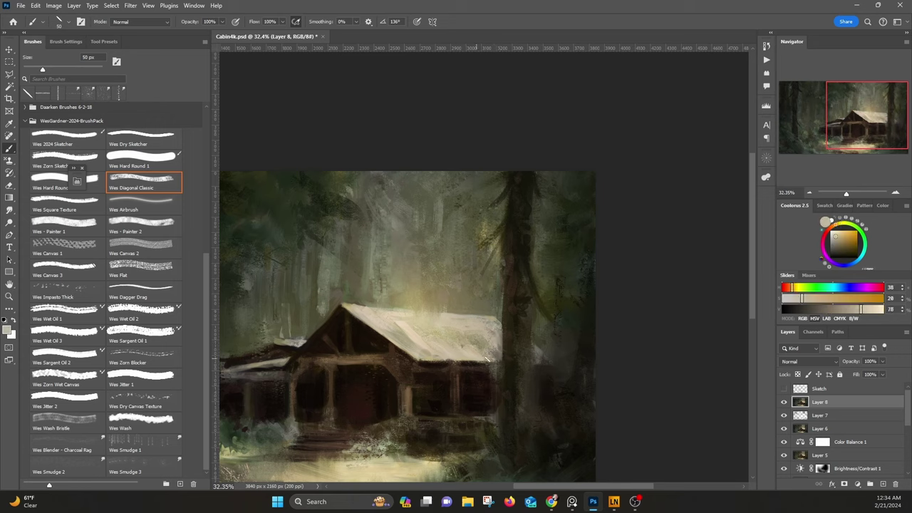
Step: Paint the roof end and shadowed wall of the cabin just beyond the right tree trunk with sampled colors
alt+click(539, 351)
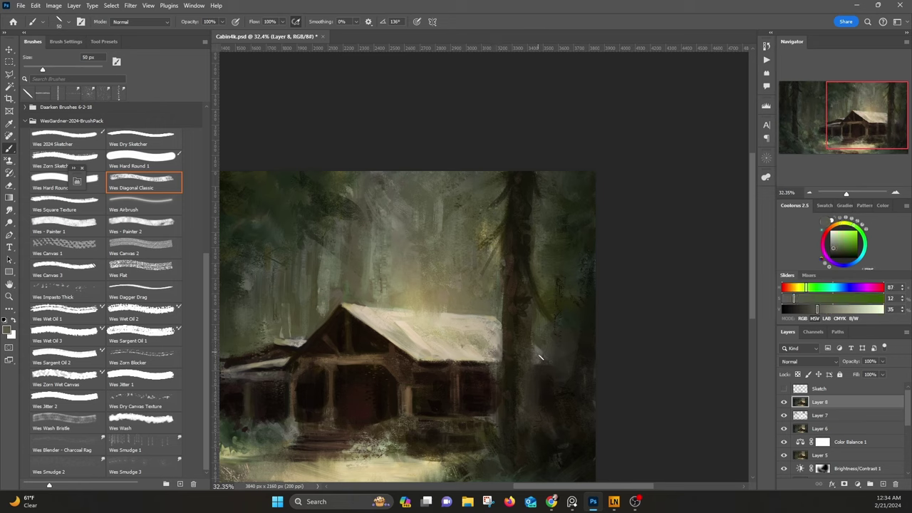
alt+click(486, 375)
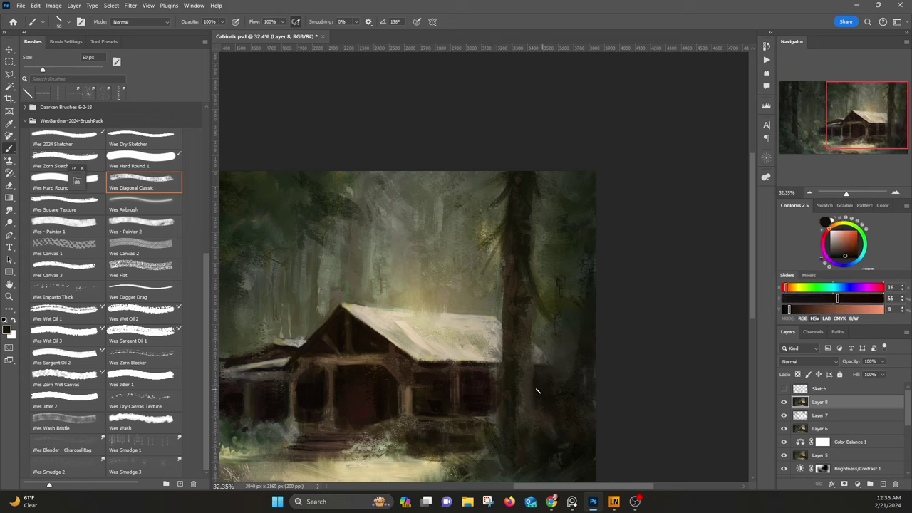
drag(538, 409, 550, 373)
alt+click(562, 391)
Step: Rework the right tree trunk from base to top with sampled dark and mid browns using Wes Diagonal Classic
alt+click(525, 376)
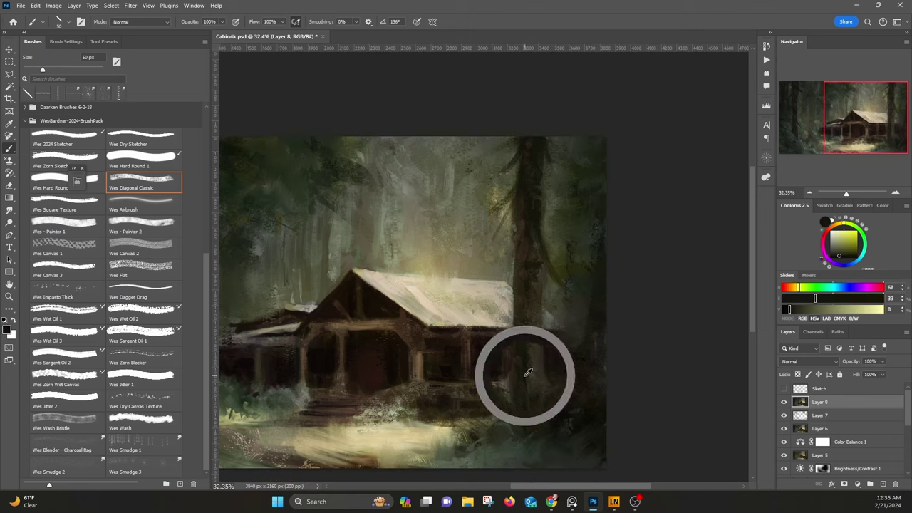
alt+click(531, 324)
alt+click(536, 265)
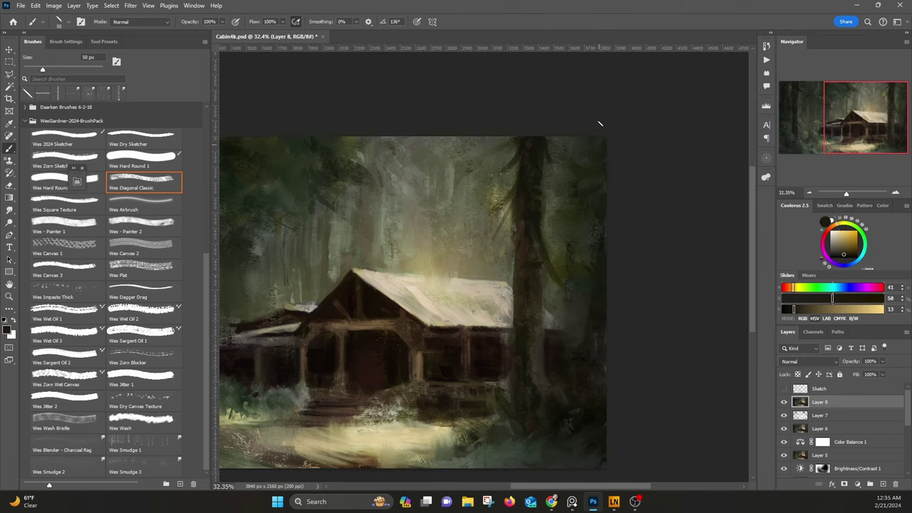
alt+click(541, 219)
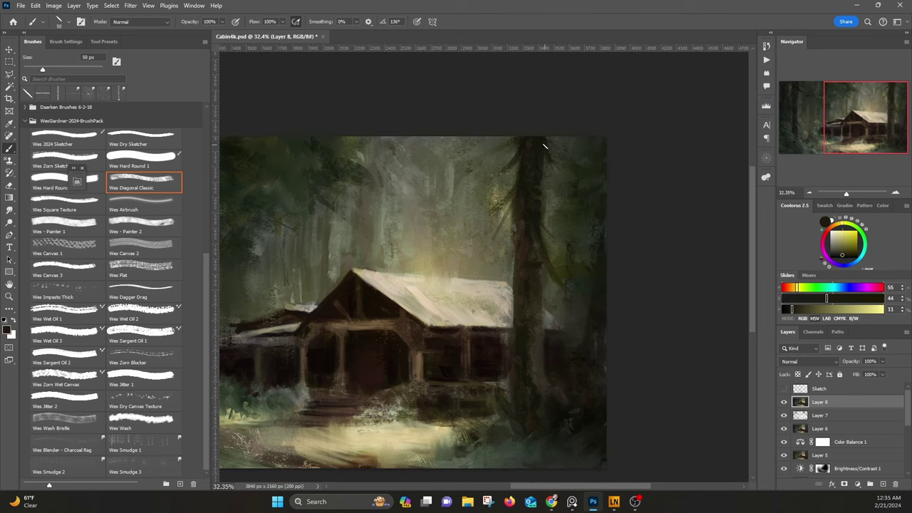
alt+click(536, 356)
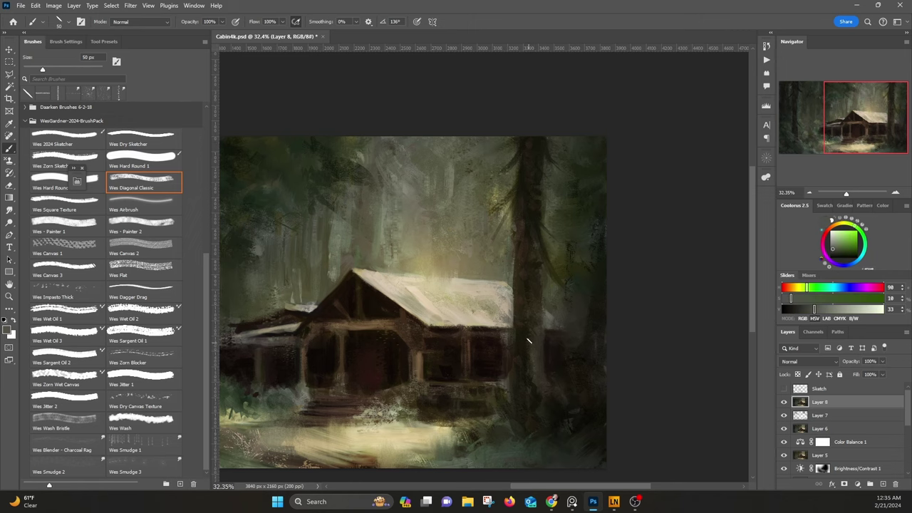
alt+click(533, 345)
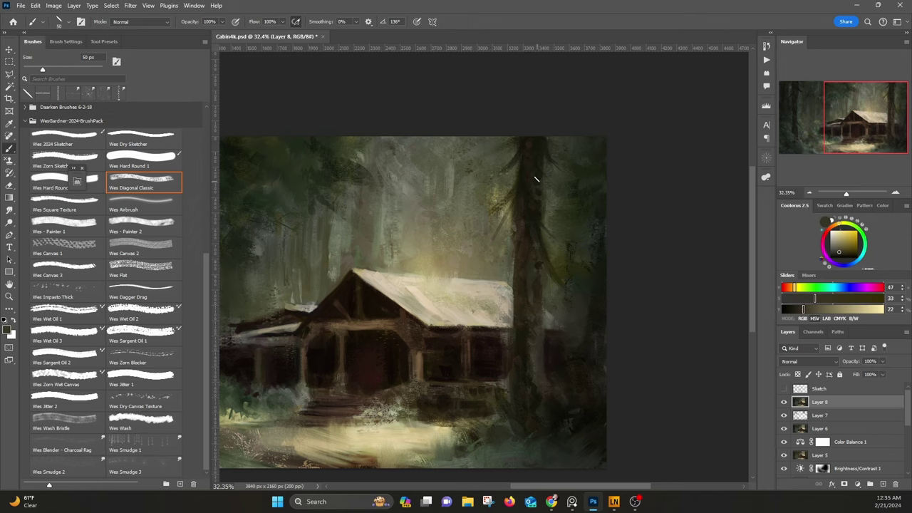
alt+click(543, 188)
Step: Paint dark branch strokes and edge accents on the left foreground tree with sampled near-black greens
mouse_move(487, 254)
mouse_down()
mouse_move(648, 260)
mouse_move(757, 288)
mouse_up()
alt+click(360, 232)
alt+click(354, 198)
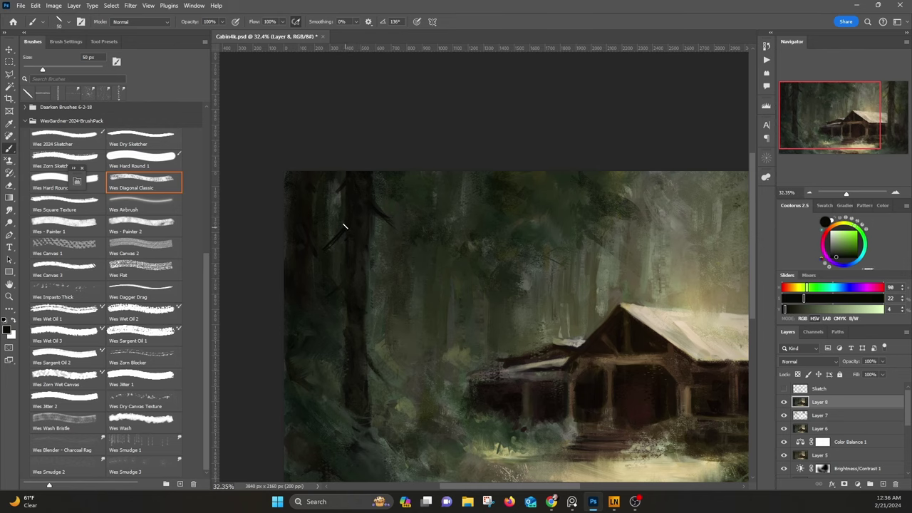
drag(367, 321, 397, 327)
Step: Touch up the cabin roof's light planes and the neighboring right trunk with sampled colors using Wes Diagonal Classic
scroll(373, 163, right, 6)
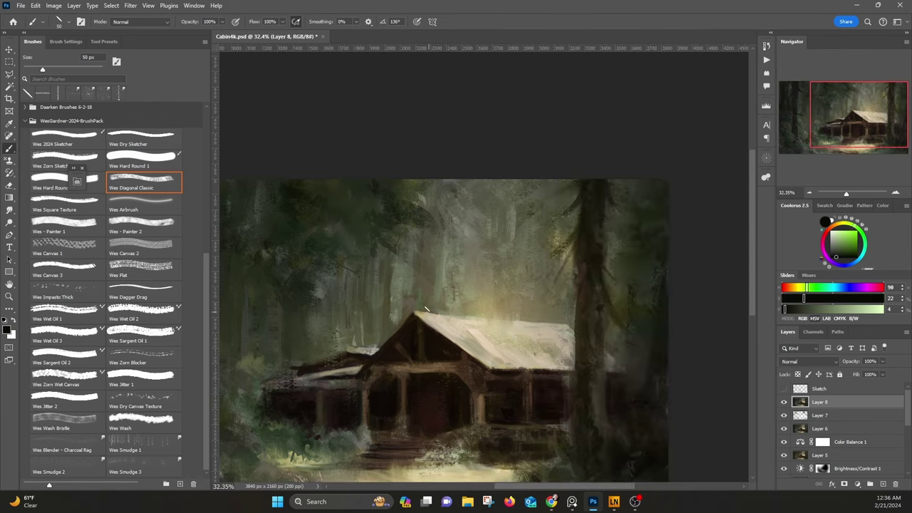
alt+click(449, 314)
alt+click(555, 346)
alt+click(527, 323)
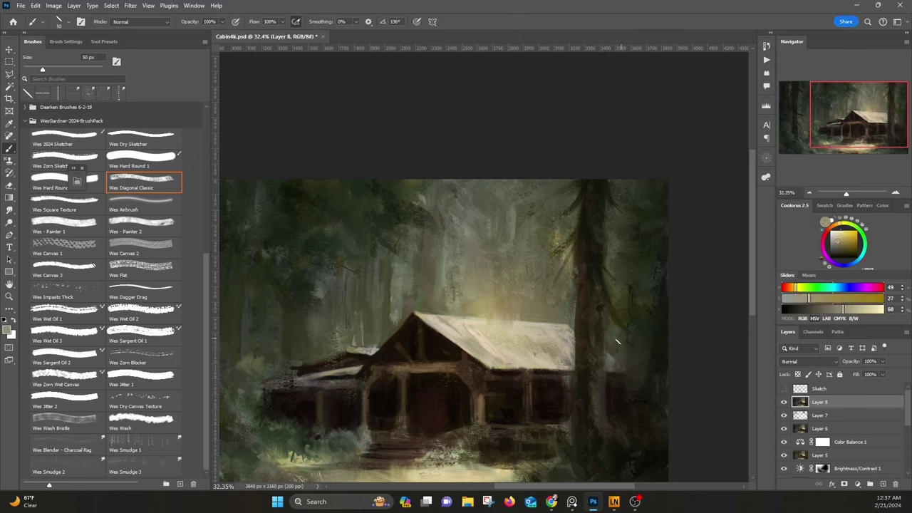
alt+click(596, 268)
mouse_move(603, 272)
mouse_down()
mouse_move(621, 289)
mouse_move(608, 272)
mouse_up()
Step: Sharpen the cabin's front gable beams and shadows with Wes Hard Round 1 at 15 px in sampled dark browns
drag(558, 314, 624, 212)
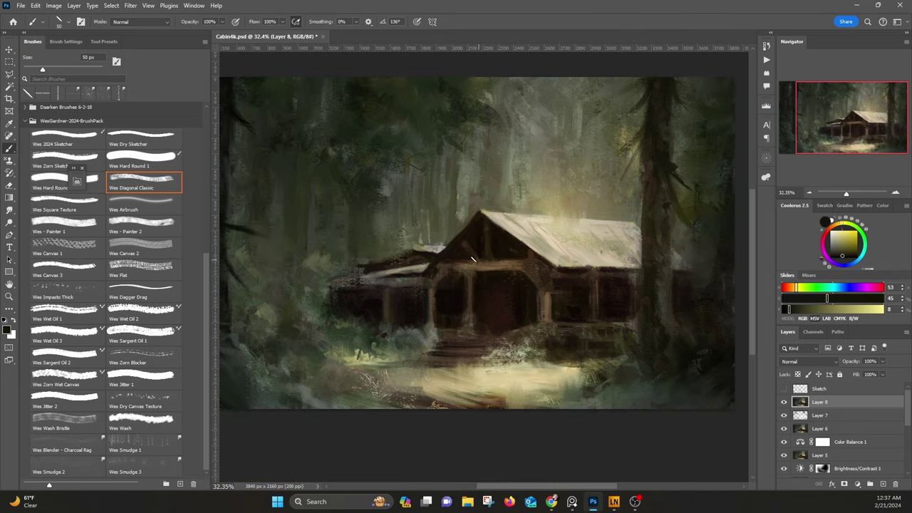
click(136, 163)
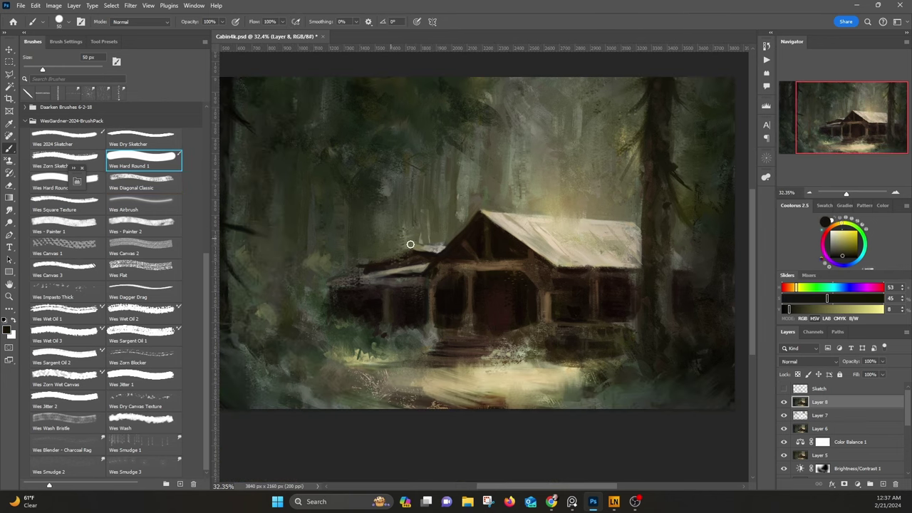
alt+click(443, 261)
alt+click(458, 263)
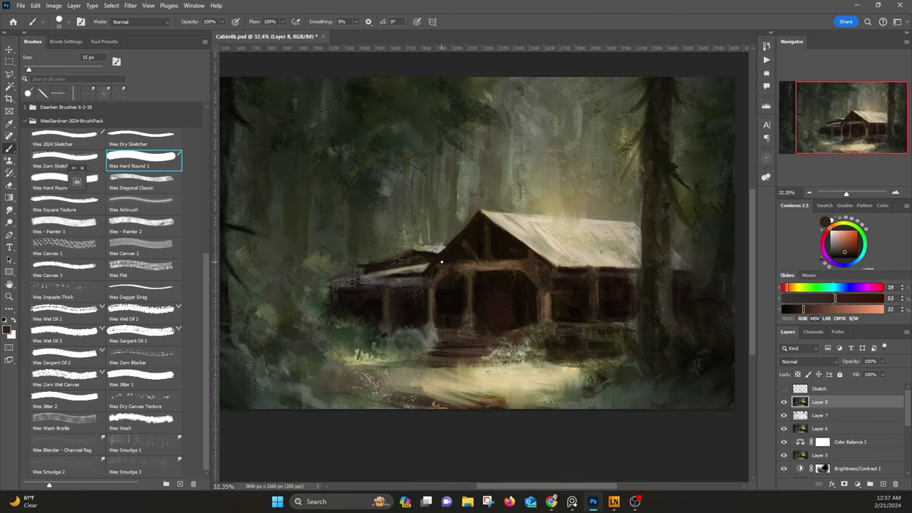
alt+click(470, 260)
alt+click(470, 257)
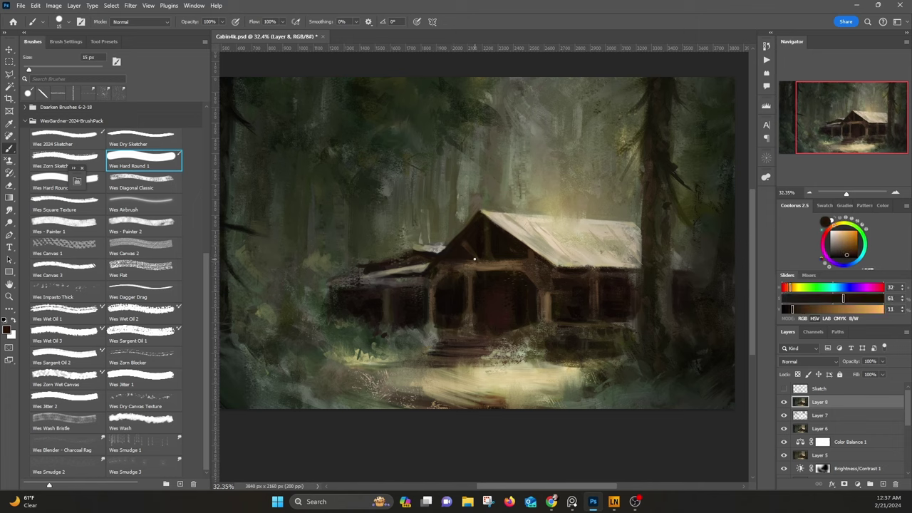
alt+click(480, 222)
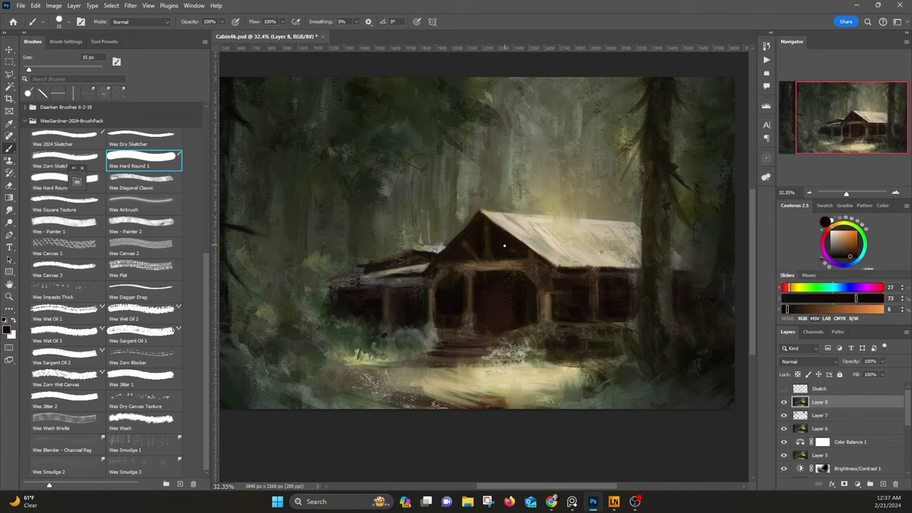
Step: Clean up the porch crossbeam and the inner post below it with sampled browns using Wes Hard Round 1
alt+click(486, 263)
drag(469, 264, 517, 267)
alt+click(484, 271)
alt+click(468, 276)
alt+click(466, 285)
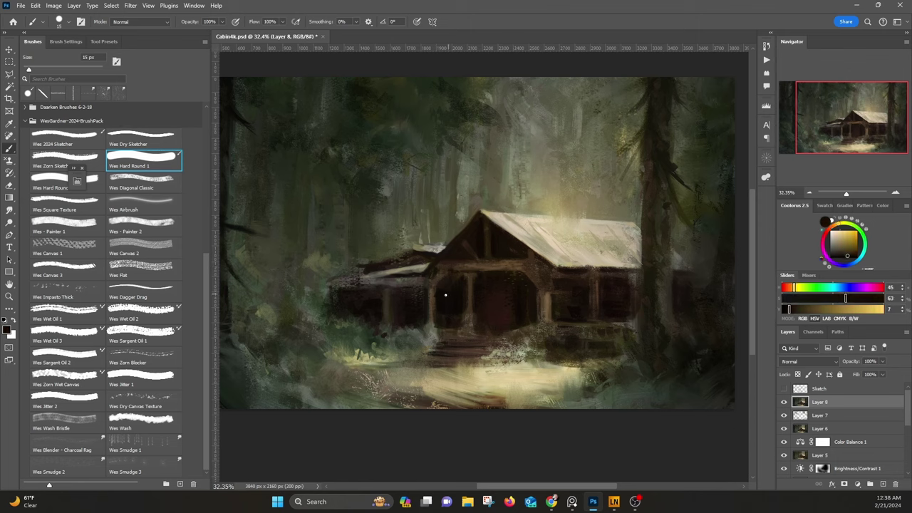
alt+click(467, 273)
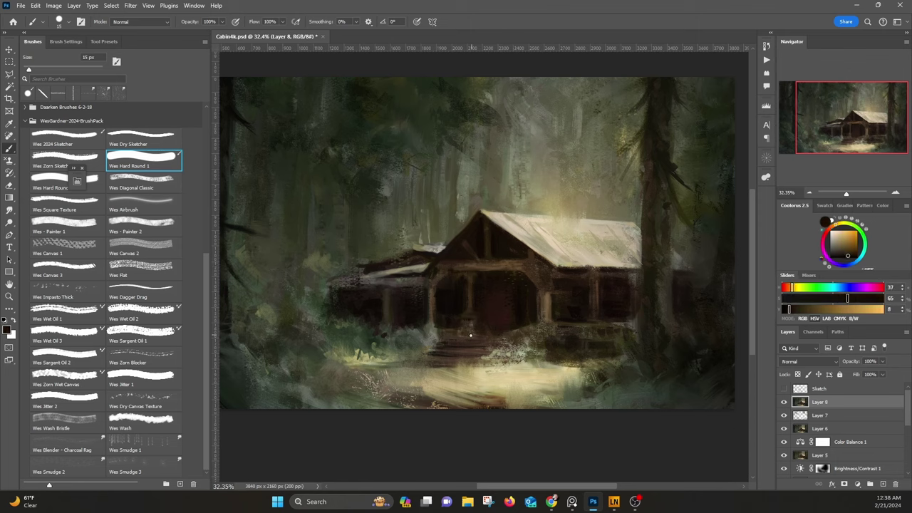
Step: Define the porch's left corner post, railing and dark opening with sampled browns at 15 px
alt+click(447, 331)
alt+click(445, 314)
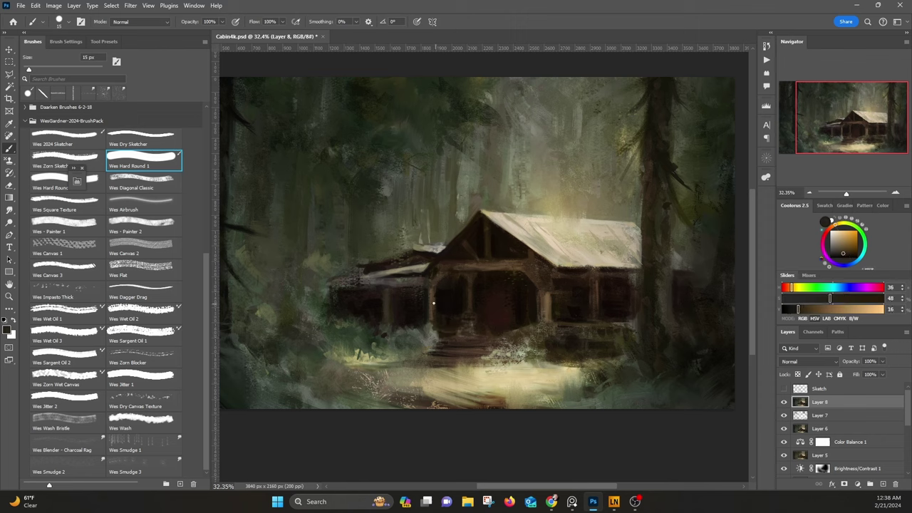
alt+click(426, 287)
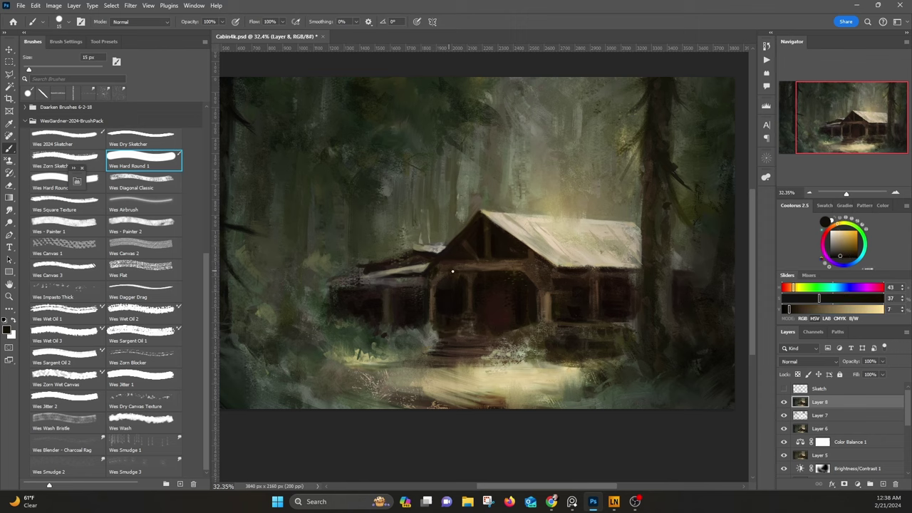
alt+click(431, 275)
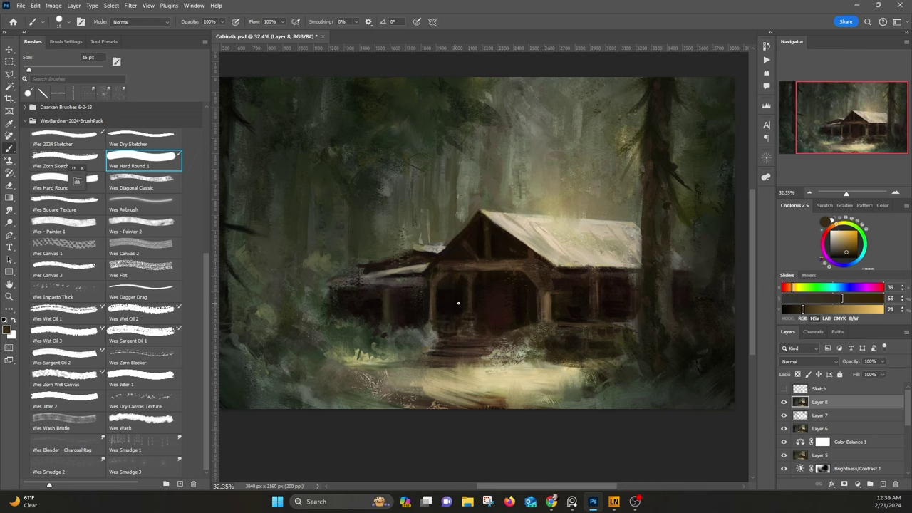
alt+click(440, 290)
Step: Define the cabin's left wing shadows and post, and the eave joining it to the gable, with sampled dark colors
alt+click(404, 288)
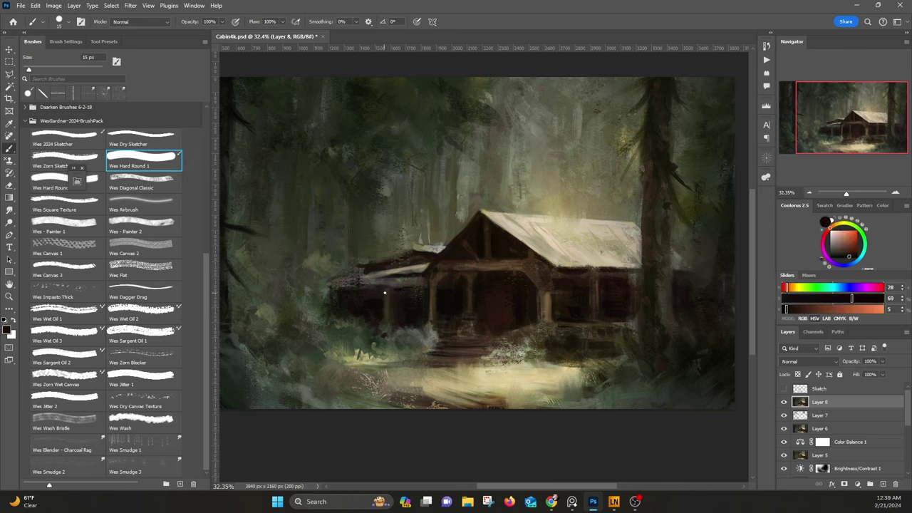
alt+click(367, 288)
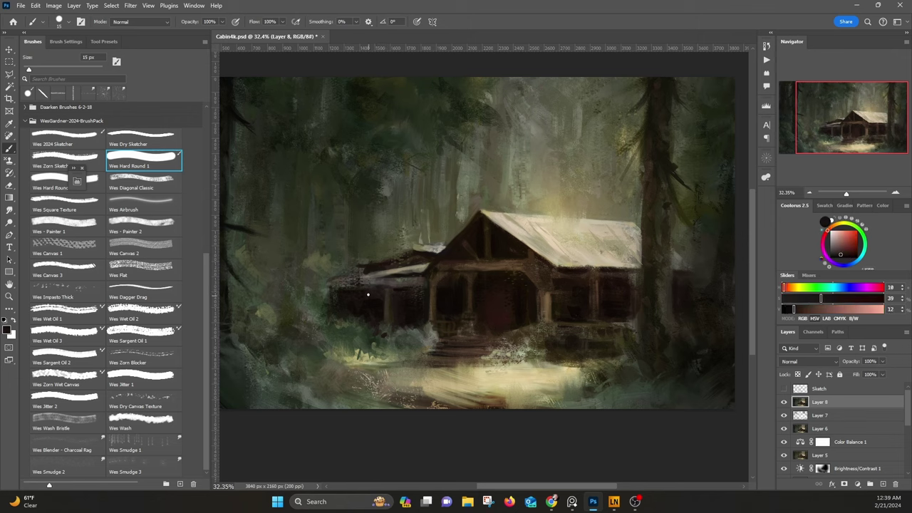
alt+click(437, 263)
alt+click(447, 258)
Step: Crisp up the main roof's gable edge, lower eave and light surface with sampled browns and roof tones
alt+click(499, 230)
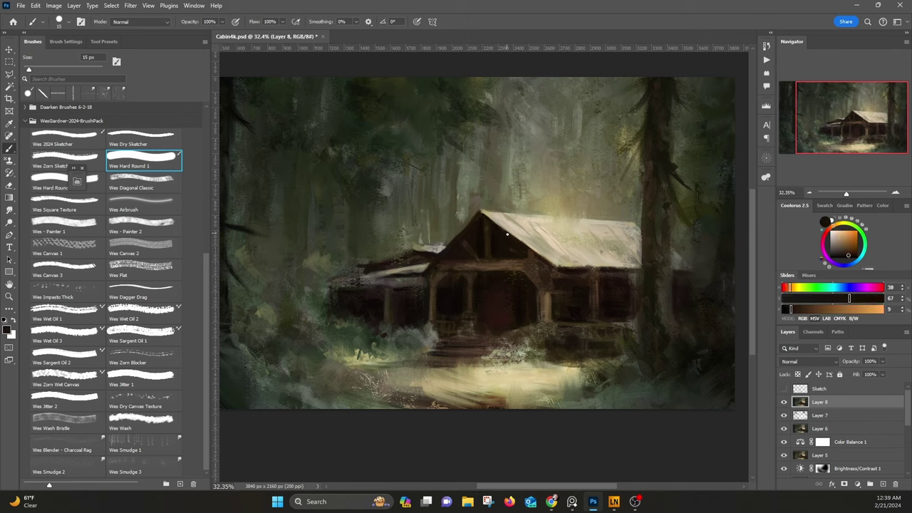
alt+click(541, 254)
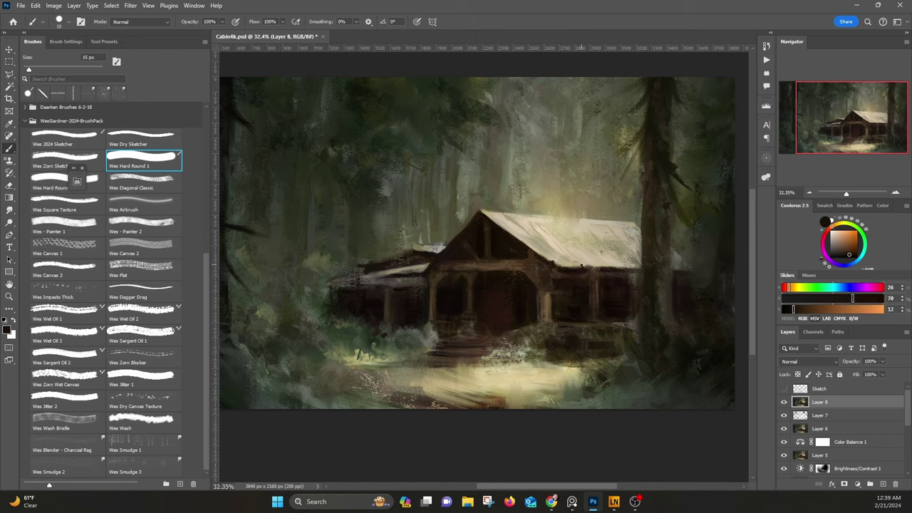
alt+click(628, 265)
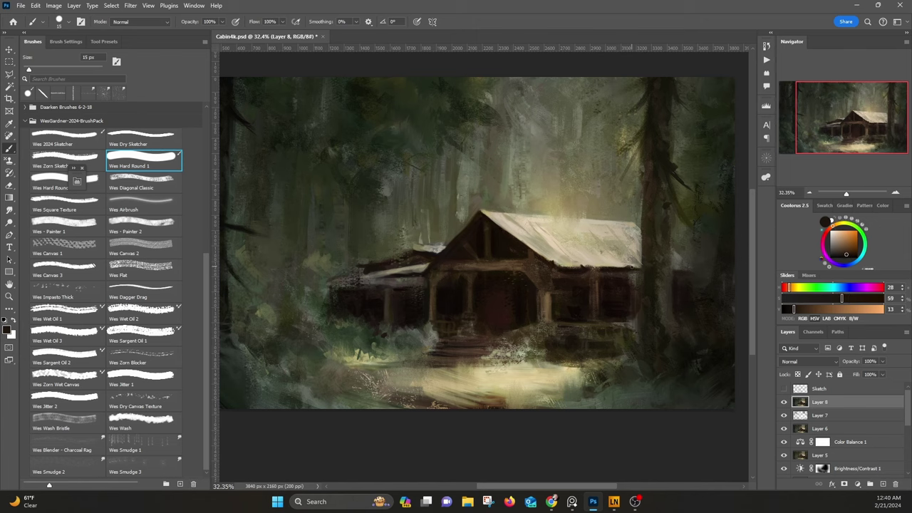
alt+click(619, 216)
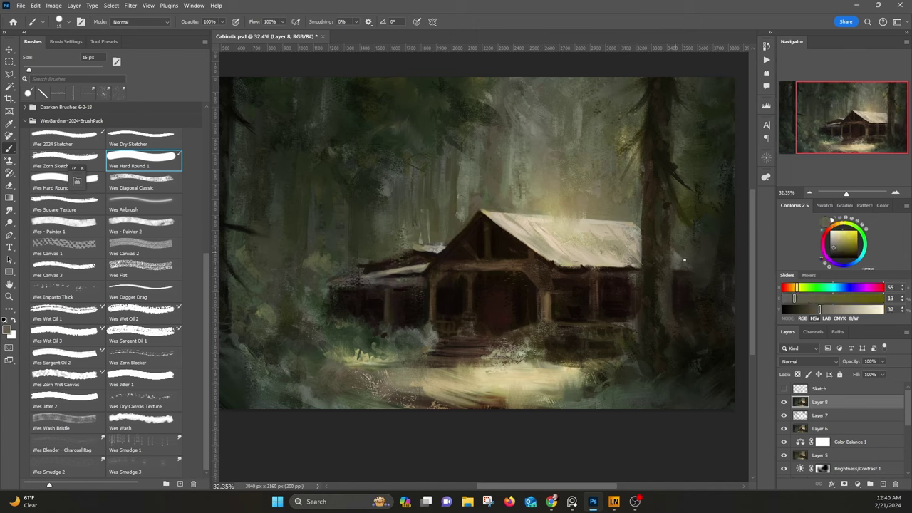
alt+click(603, 230)
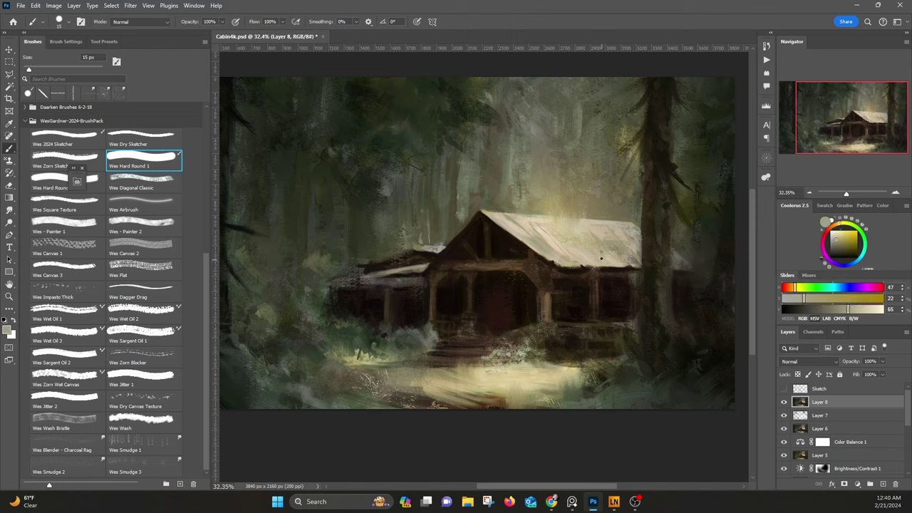
Step: Define the right porch post, its bracket and the adjacent dark window and doorway areas with sampled browns at 15 px
alt+click(611, 319)
alt+click(574, 288)
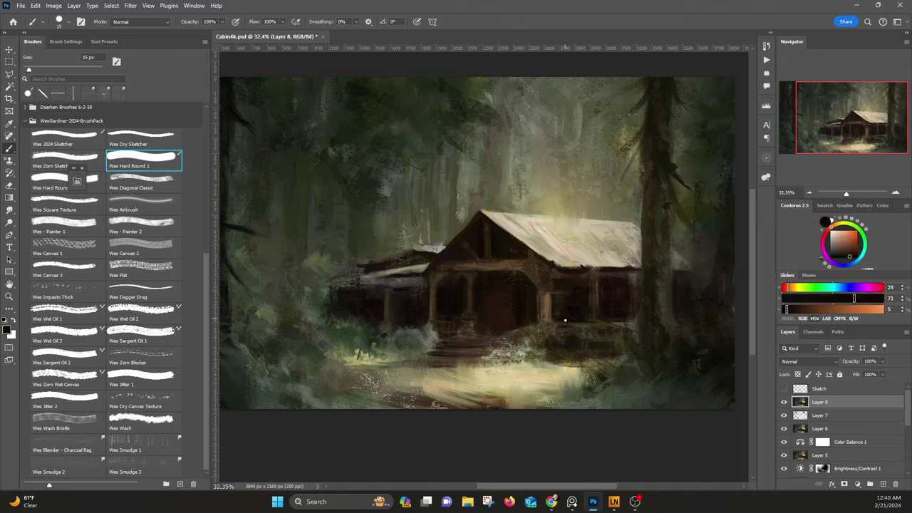
alt+click(549, 294)
alt+click(549, 313)
alt+click(553, 310)
drag(551, 321, 550, 289)
alt+click(548, 284)
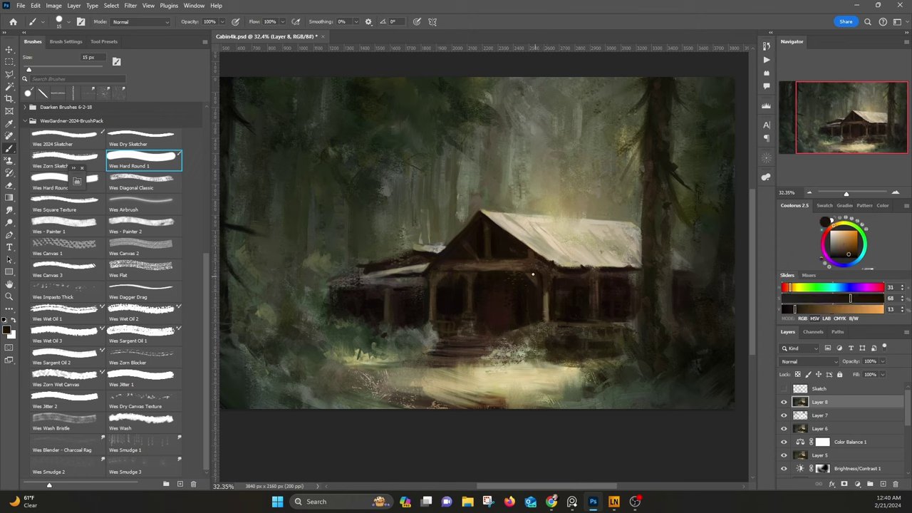
alt+click(533, 313)
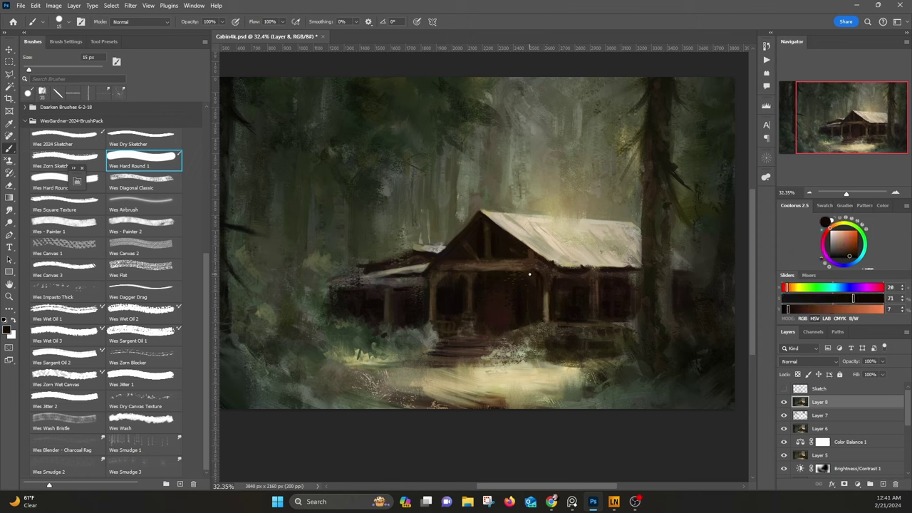
Step: Refine the porch's header beam, gable framing and upper shadows with sampled dark browns at 15 px
drag(501, 262, 515, 261)
alt+click(528, 259)
alt+click(467, 255)
alt+click(491, 230)
alt+click(489, 246)
alt+click(444, 275)
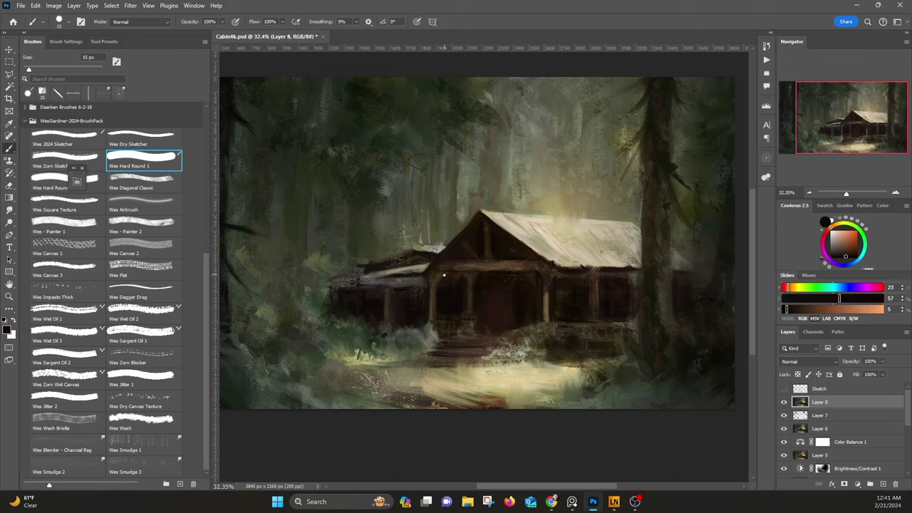
Step: Clean up the left wing's eave, outer roof tip and wall shadows with colors sampled from the wing and surrounding foliage
alt+click(388, 285)
alt+click(356, 287)
alt+click(337, 288)
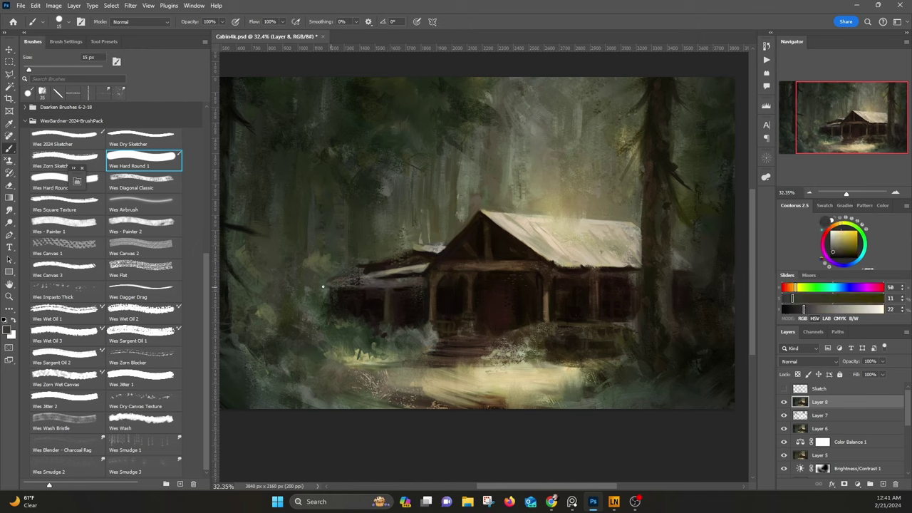
alt+click(398, 256)
alt+click(377, 304)
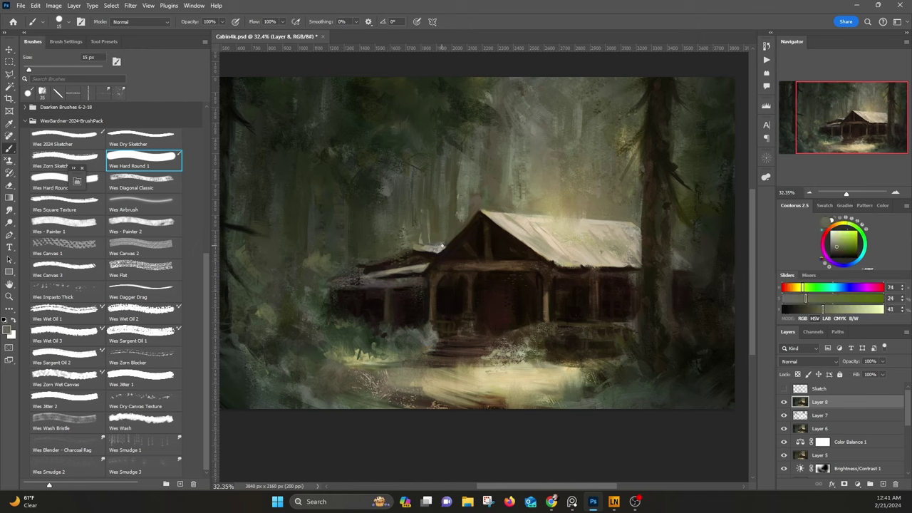
Step: Touch up the gable peak and the eave shadows at the cabin's right end with sampled dark tones
alt+click(477, 228)
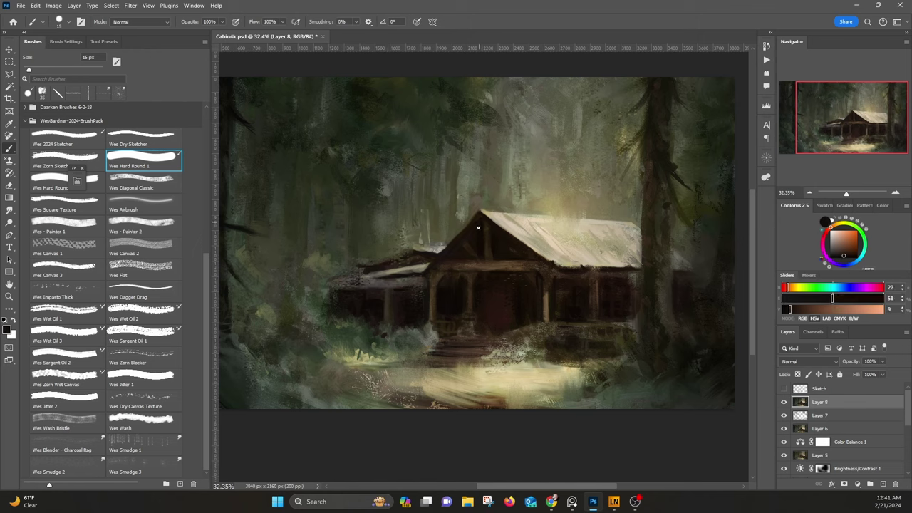
alt+click(630, 279)
alt+click(677, 273)
alt+click(562, 339)
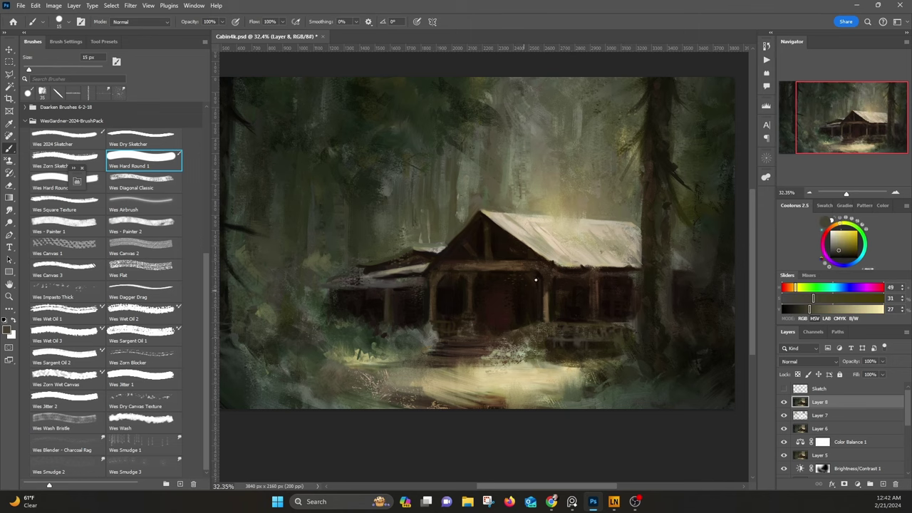
Step: Define the right porch wall's edge and the front door with sampled dark and reddish browns
alt+click(539, 326)
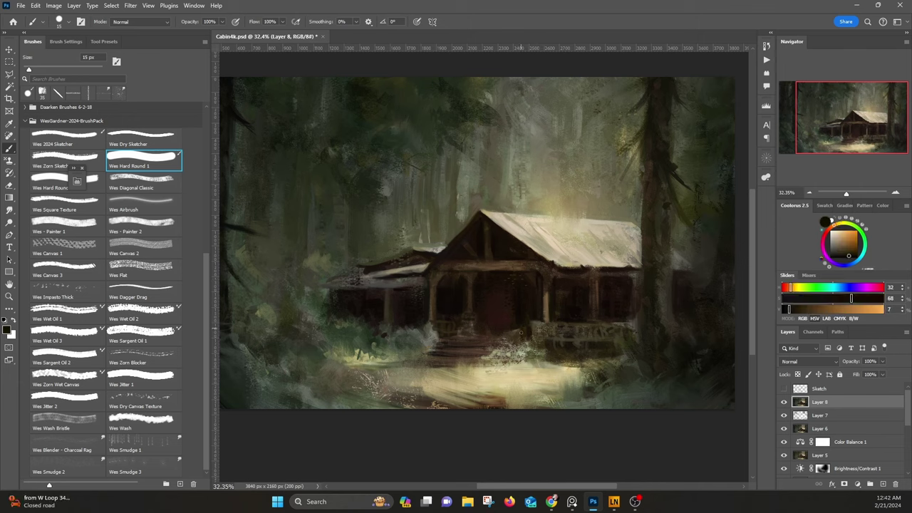
alt+click(511, 324)
alt+click(491, 338)
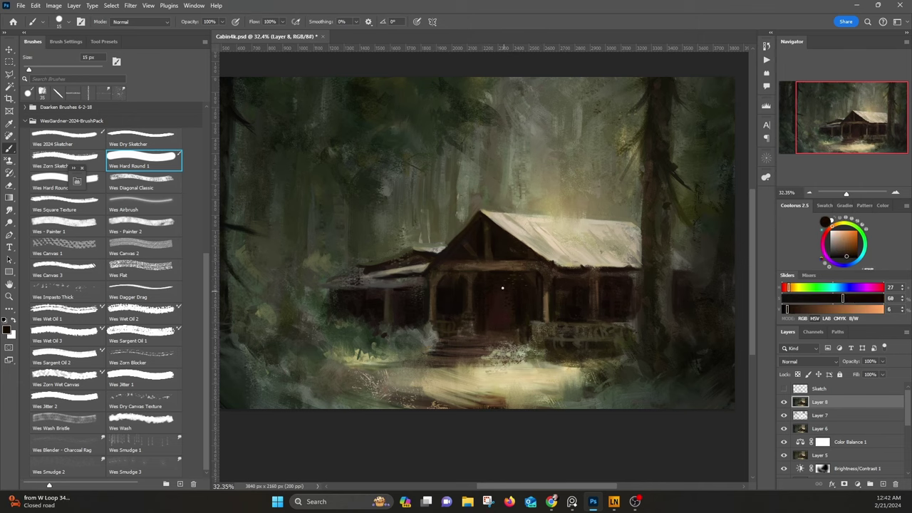
alt+click(494, 302)
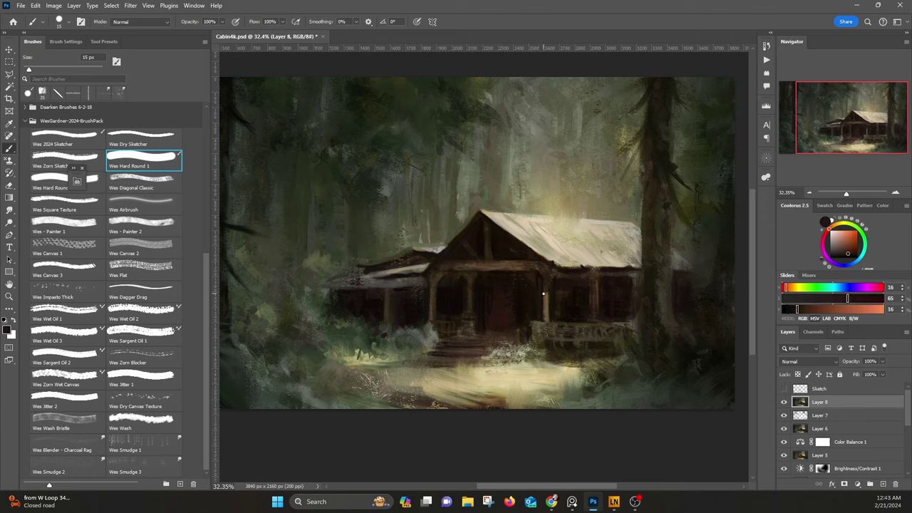
Step: Shape the left porch base and the shrubs beside the steps with sampled gray and green tones
alt+click(435, 322)
alt+click(431, 339)
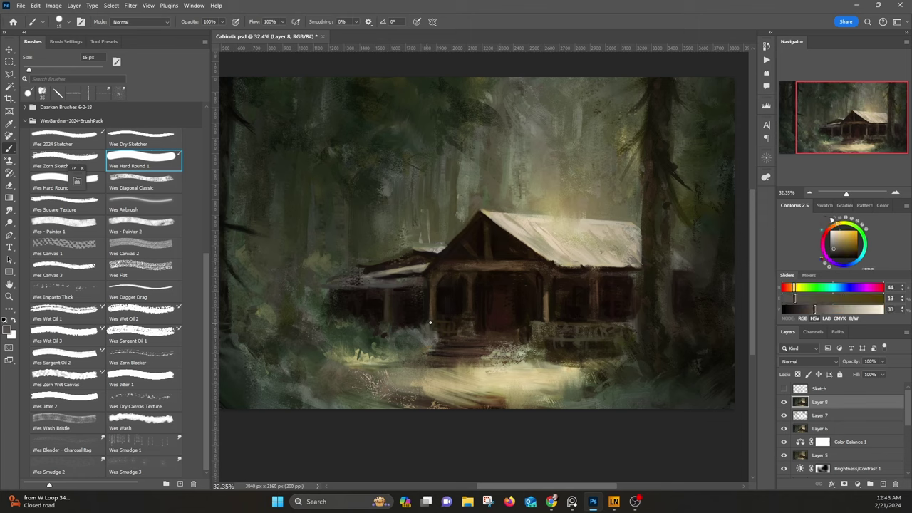
alt+click(409, 323)
alt+click(406, 315)
alt+click(423, 337)
Step: Sharpen the low stone wall beneath the right porch windows and the adjacent tree trunk with sampled olive tones
alt+click(537, 328)
alt+click(538, 329)
alt+click(580, 336)
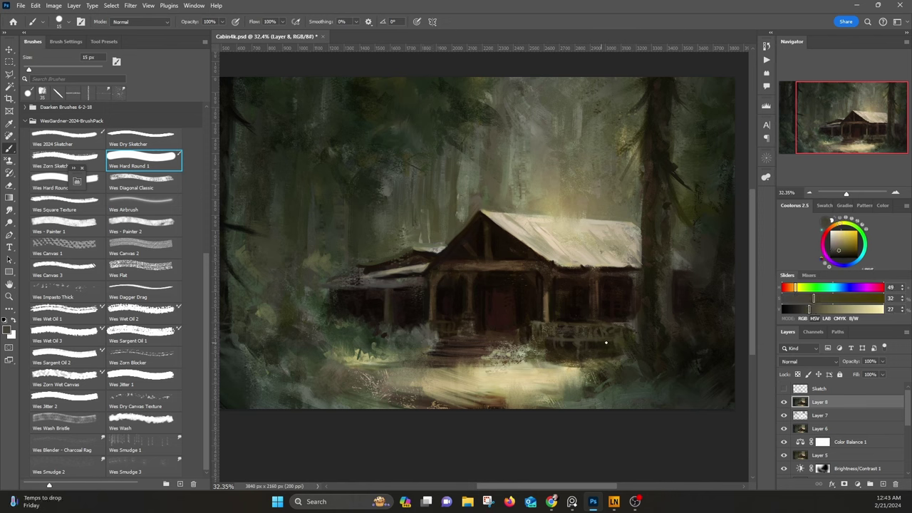
alt+click(624, 344)
alt+click(659, 242)
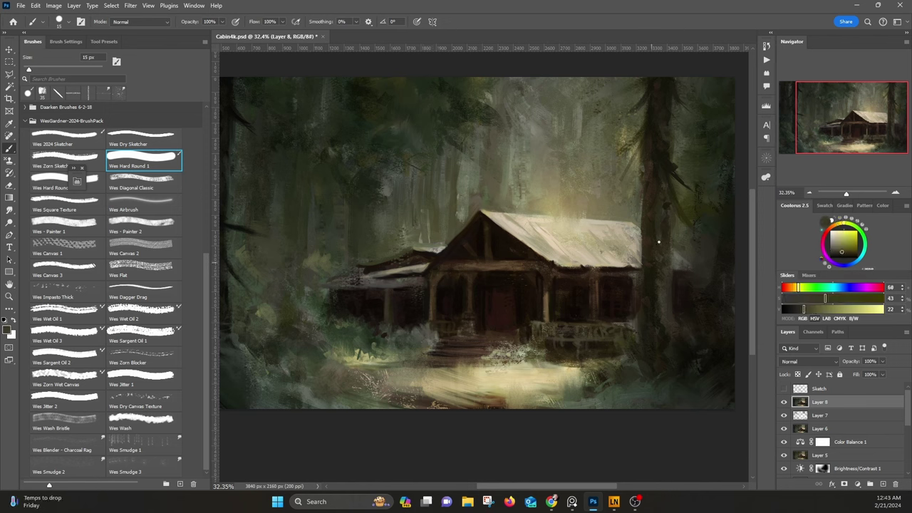
Step: Darken the left wing's porch and define its post and roof joint with sampled browns
alt+click(377, 284)
alt+click(388, 291)
alt+click(412, 285)
alt+click(395, 277)
alt+click(431, 262)
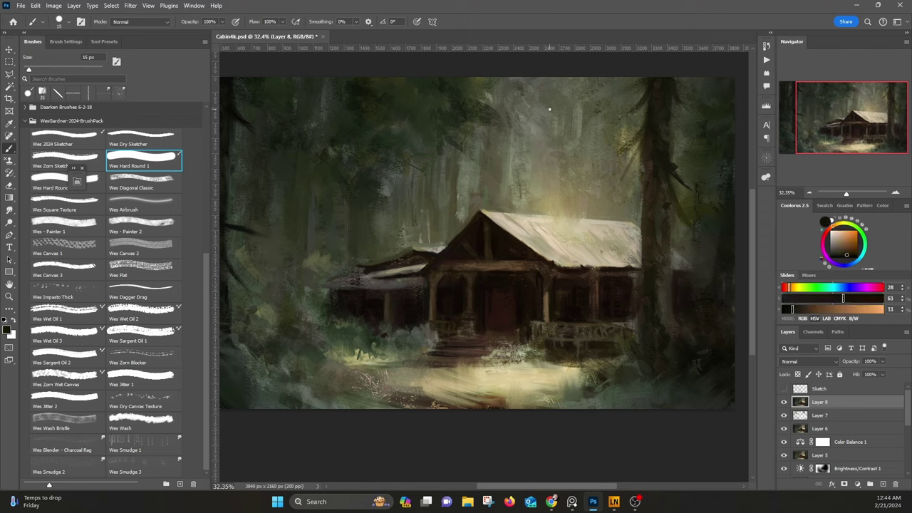
Step: Straighten the left wing's roof edges and trim its outer tip with sampled roof and foliage colors at 15 px
alt+click(388, 277)
drag(383, 276, 342, 277)
alt+click(405, 272)
drag(422, 269, 410, 271)
mouse_move(343, 280)
mouse_down()
mouse_move(319, 287)
mouse_move(367, 282)
mouse_move(394, 271)
mouse_move(386, 265)
mouse_up()
alt+click(373, 268)
drag(335, 279, 386, 282)
alt+click(347, 251)
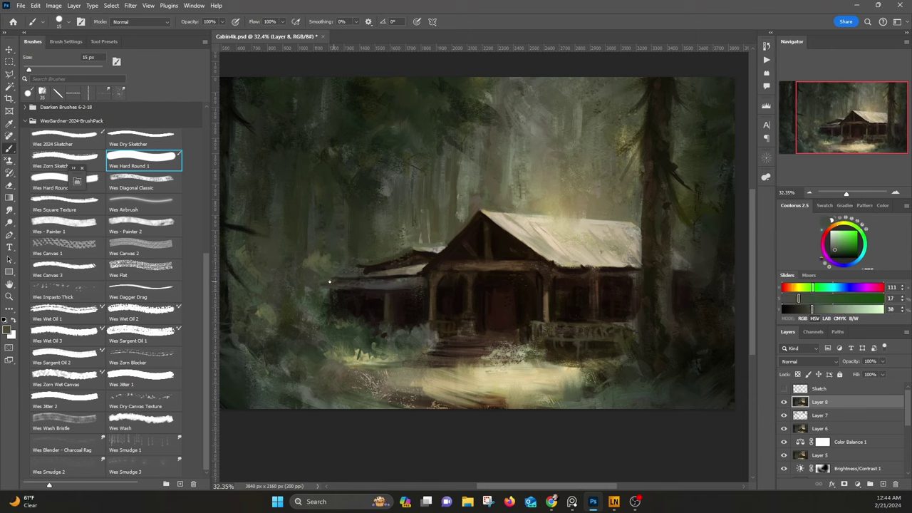
alt+click(324, 260)
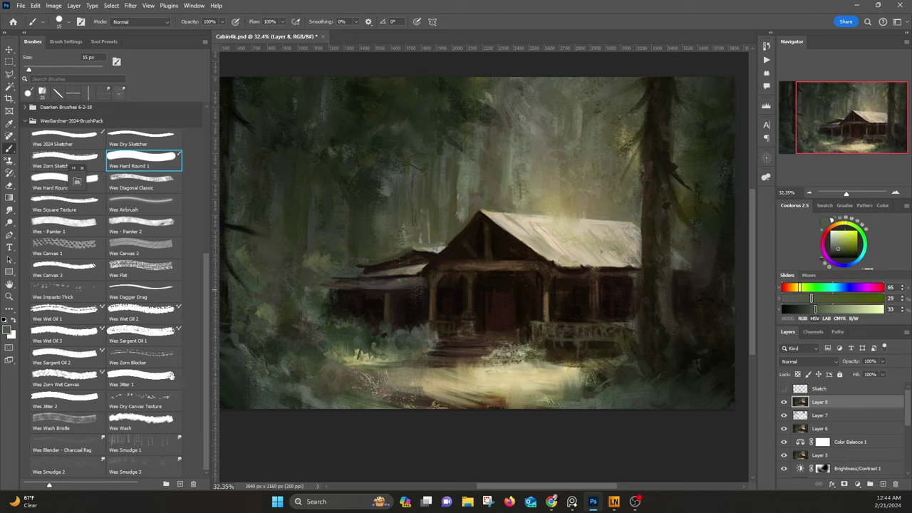
Step: Switch to the Wes Canvas 2 brush at 80 px and paint foliage beside the left wing with sampled greens
click(149, 298)
key(bracketright)
key(bracketright)
key(bracketright)
key(bracketright)
key(bracketright)
key(bracketright)
key(bracketright)
key(bracketright)
key(bracketright)
key(bracketright)
alt+click(338, 257)
click(142, 249)
alt+click(333, 326)
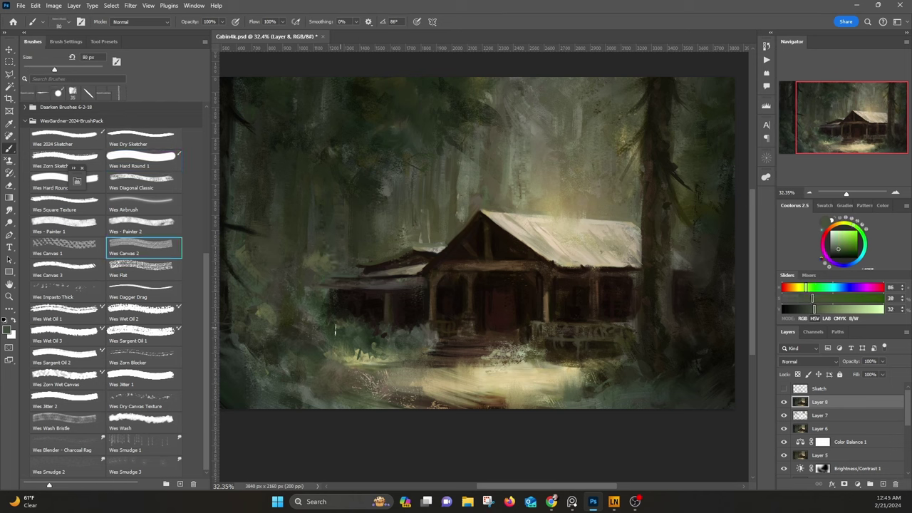
Step: Paint textured light-green bushes along the left edge of the clearing with the Wes Canvas 2 brush at 80 px
alt+click(355, 356)
drag(364, 357, 332, 362)
drag(345, 369, 324, 377)
drag(352, 372, 309, 371)
alt+click(320, 366)
alt+click(402, 369)
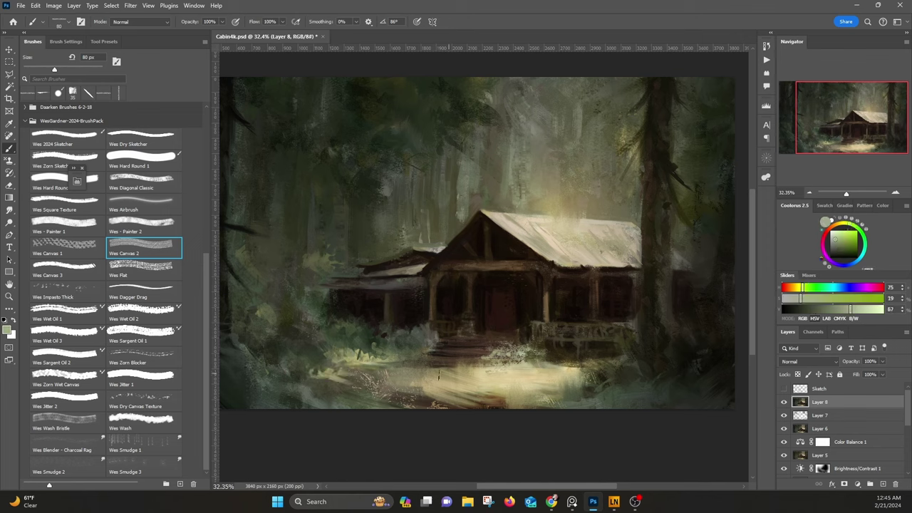
Step: Blend the ground at the foot of the porch steps and along the path's edges with sampled olive and brown tones
alt+click(427, 373)
alt+click(428, 351)
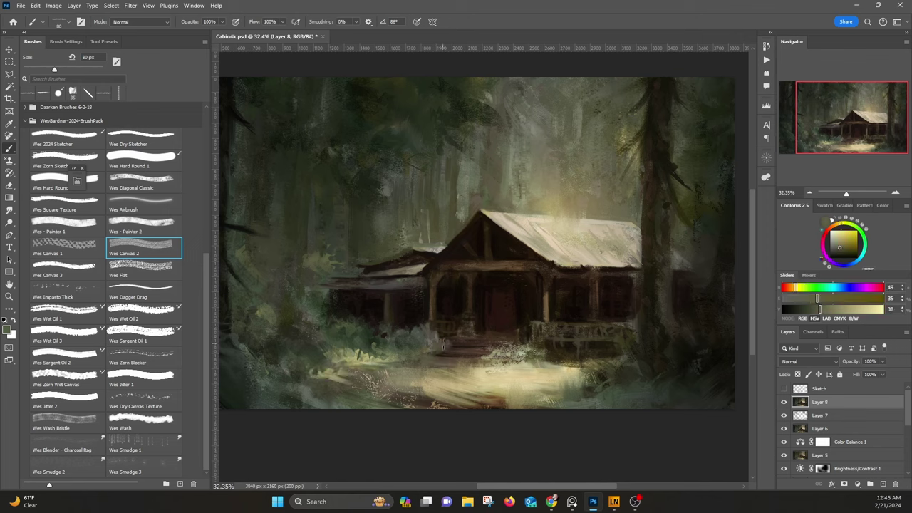
alt+click(424, 352)
alt+click(499, 353)
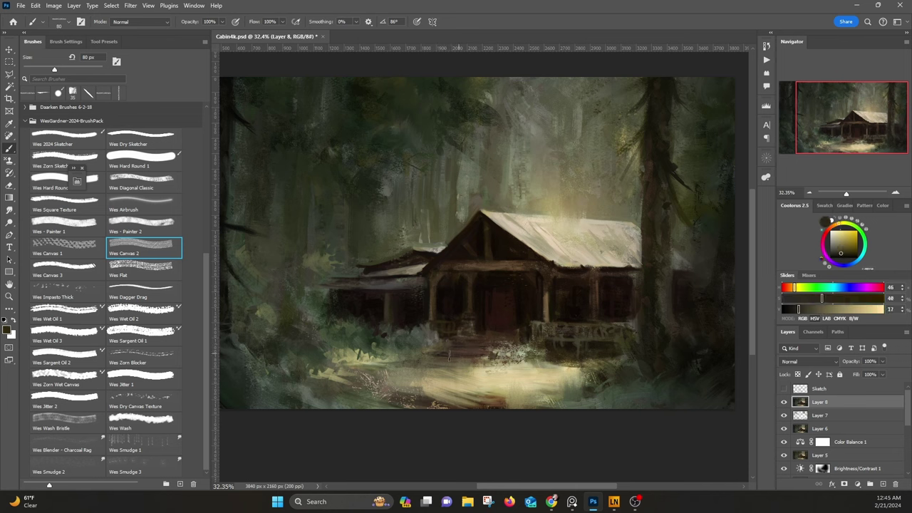
alt+click(380, 365)
alt+click(437, 339)
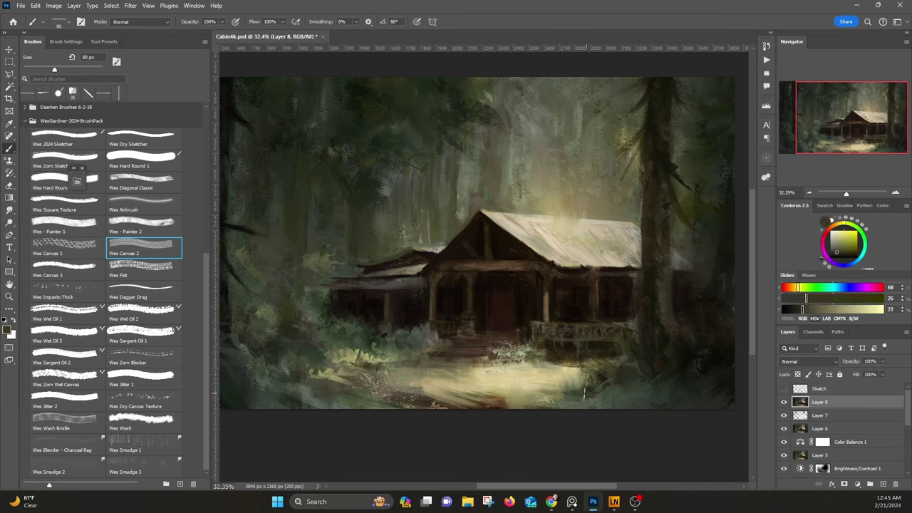
alt+click(563, 370)
Step: Darken the front door and porch interior with sampled browns, switching to the Wes Canvas 3 brush at 80 px
alt+click(499, 299)
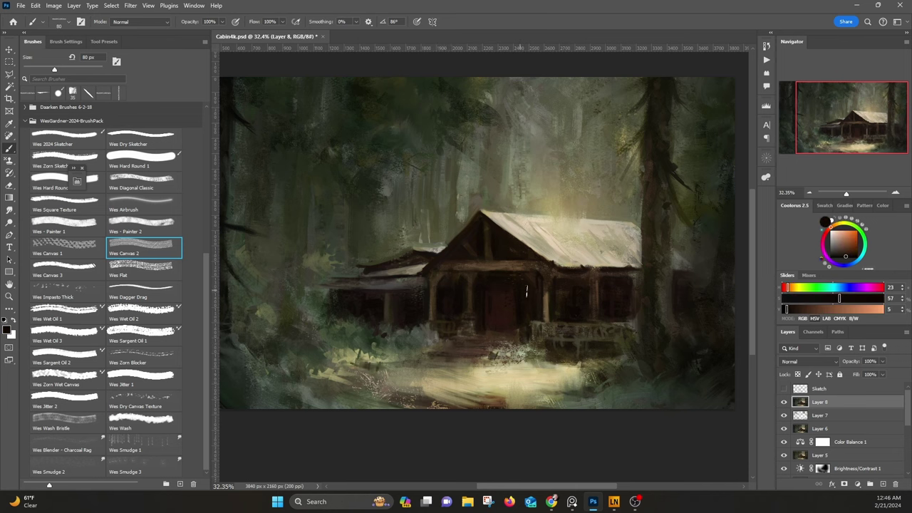
click(93, 268)
alt+click(487, 313)
alt+click(511, 319)
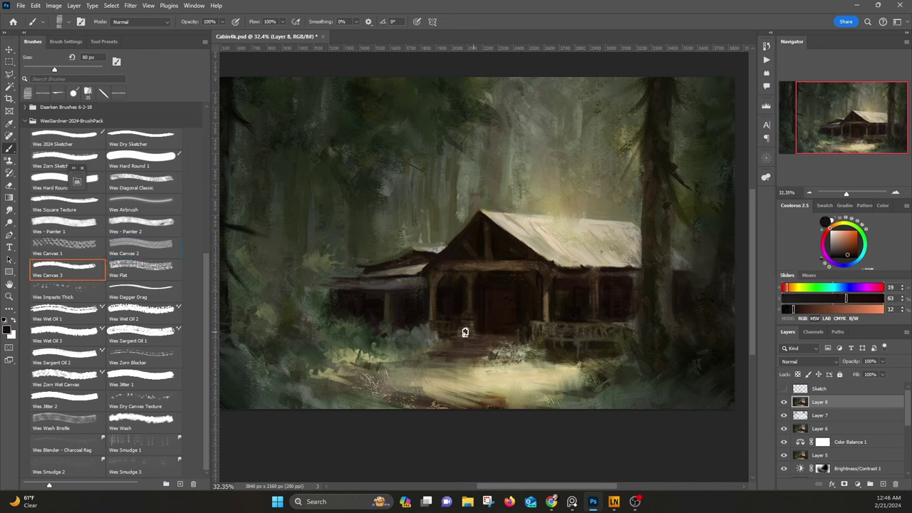
alt+click(501, 306)
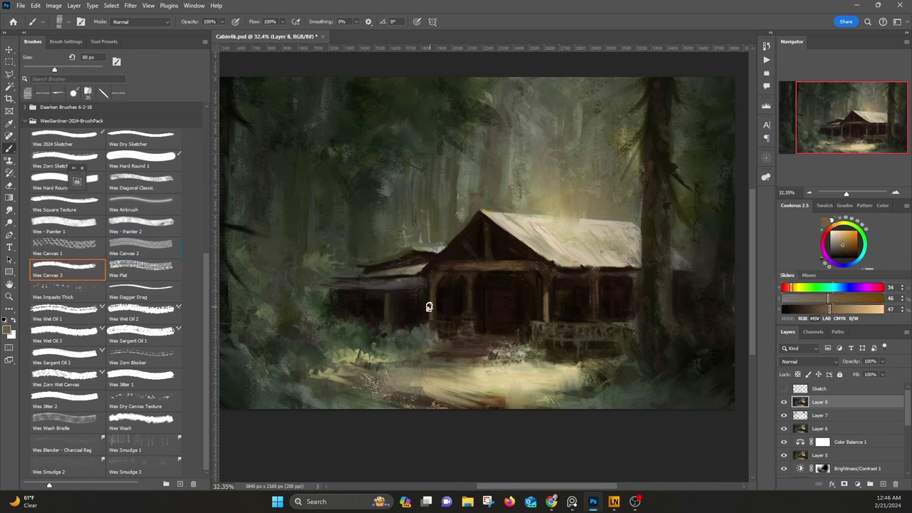
Step: Build up the undergrowth and grass left of the path with sampled greens using the Wes Canvas 3 brush
alt+click(356, 345)
alt+click(328, 358)
alt+click(346, 375)
alt+click(406, 364)
alt+click(389, 349)
Step: Add texture to the right porch's stone wall, the grass below it and the dark windows with sampled tones
alt+click(581, 329)
alt+click(567, 362)
alt+click(595, 278)
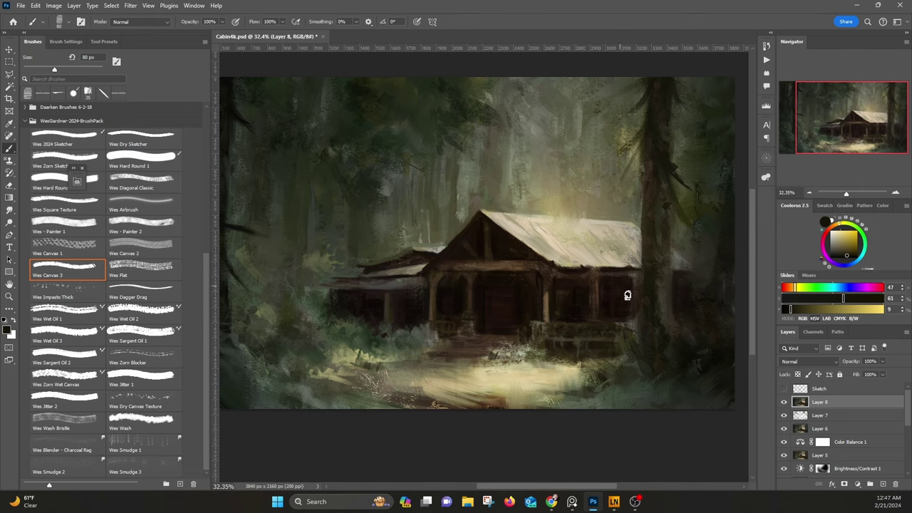
Step: Texture the dark tree canopy along the painting's upper edge with sampled greens
alt+click(390, 225)
drag(400, 65, 364, 159)
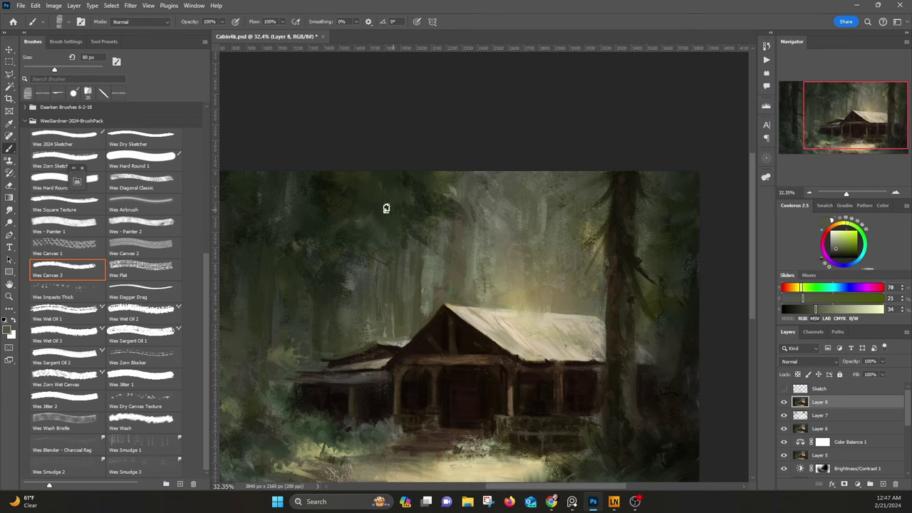
alt+click(413, 177)
drag(457, 176, 544, 179)
mouse_move(362, 187)
mouse_down()
mouse_move(356, 199)
mouse_move(377, 201)
mouse_up()
alt+click(320, 176)
Step: Paint the undergrowth around the base of the large left tree with sampled dark and mid greens
drag(299, 280, 311, 176)
alt+click(300, 351)
mouse_move(313, 352)
mouse_down()
mouse_move(324, 373)
mouse_move(387, 385)
mouse_up()
alt+click(365, 328)
alt+click(310, 376)
alt+click(353, 374)
alt+click(403, 289)
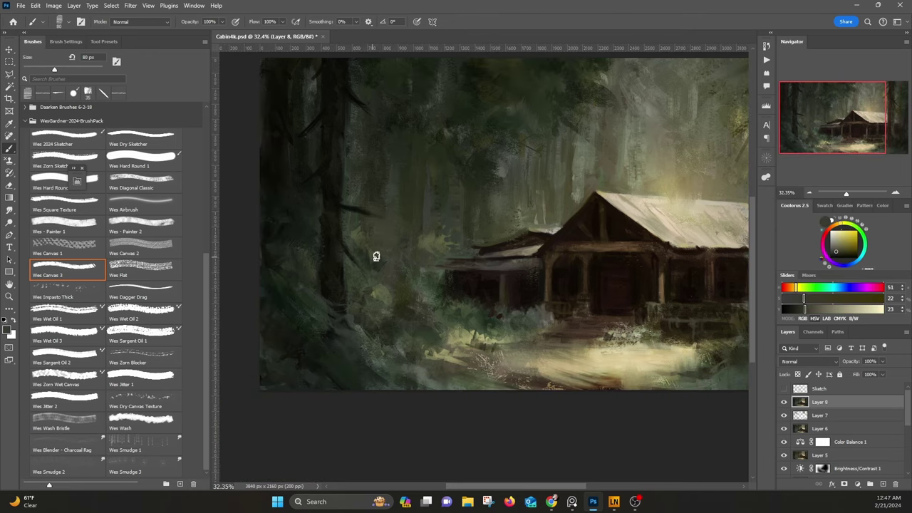
Step: Retouch the background beside the left tree trunk with sampled muted greens
scroll(367, 242, right, 3)
alt+click(348, 237)
alt+click(334, 226)
drag(326, 209, 326, 245)
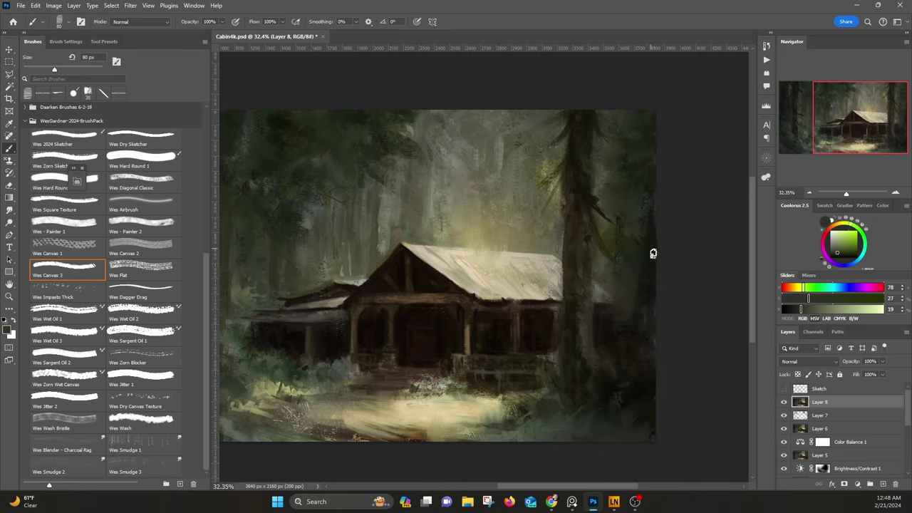
Step: Texture the dark forest along the painting's right edge, beyond the large right trunk, with sampled greens
alt+click(647, 258)
mouse_move(634, 266)
mouse_down()
mouse_move(648, 288)
mouse_move(624, 283)
mouse_up()
alt+click(647, 289)
alt+click(633, 277)
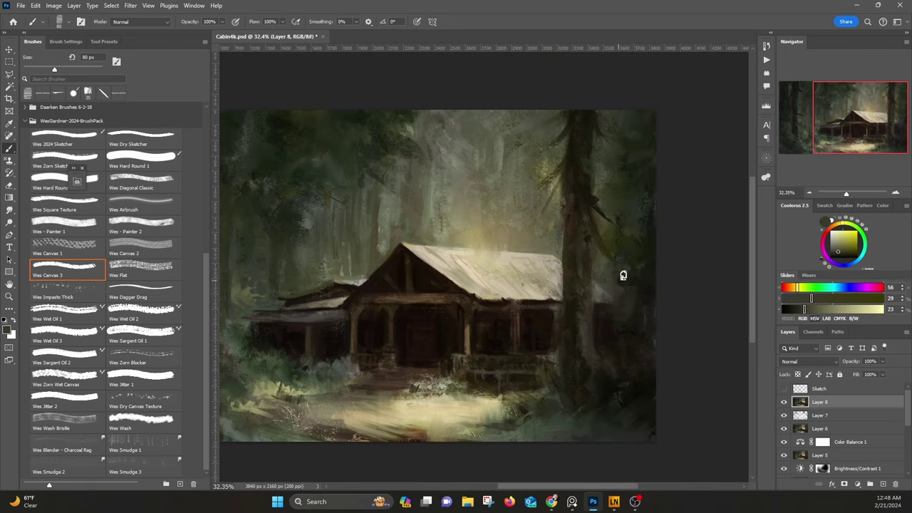
alt+click(655, 207)
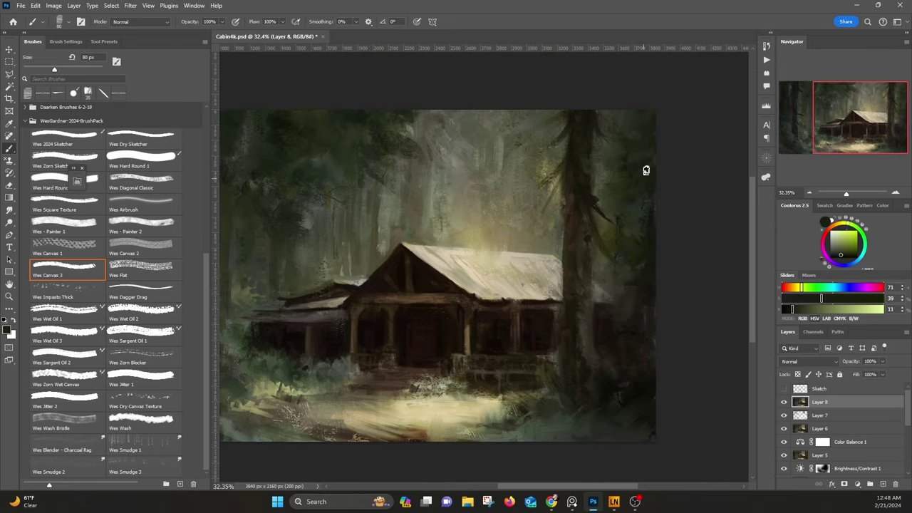
Step: Add soft distant trunks and mist in the forest behind the gable with sampled gray-green tones
alt+click(503, 150)
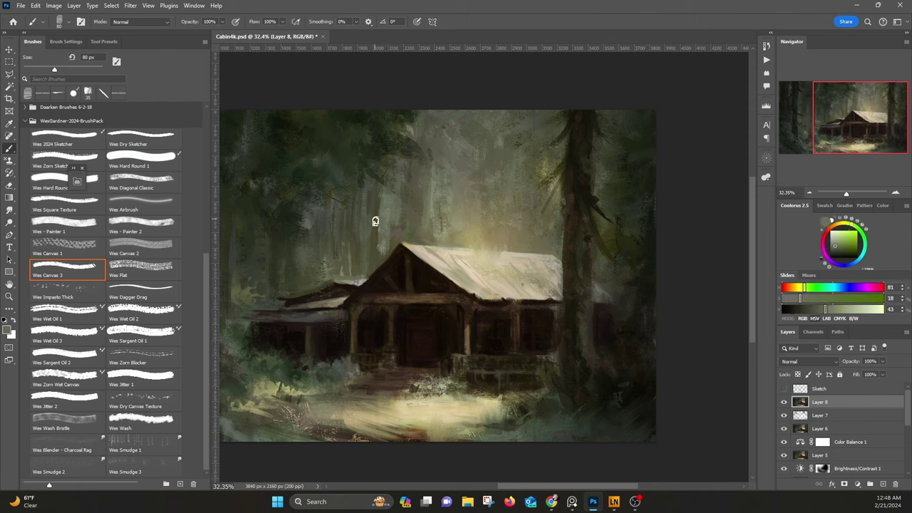
alt+click(350, 255)
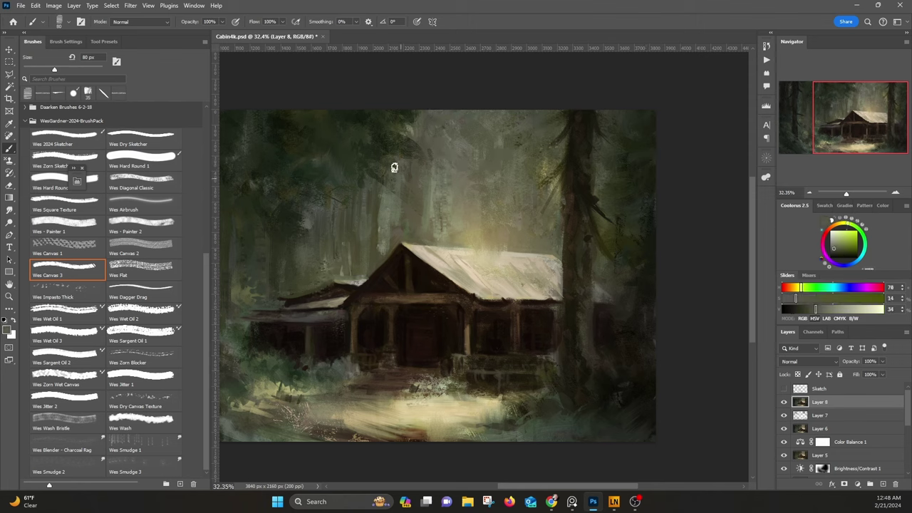
alt+click(393, 214)
alt+click(474, 211)
drag(411, 198, 405, 236)
alt+click(404, 235)
alt+click(430, 210)
Step: Blend the warm glow above the main roof into the misty trunks and canopy with sampled light olive tones
alt+click(521, 229)
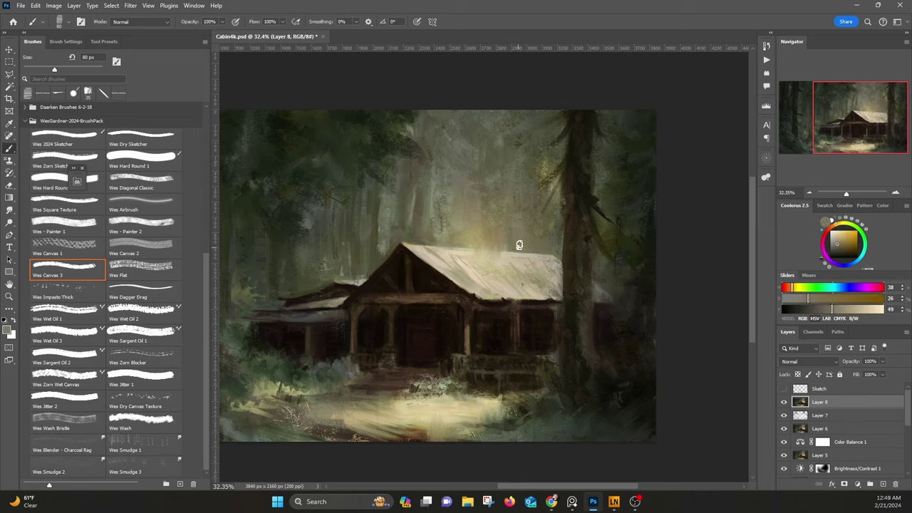
alt+click(502, 120)
alt+click(460, 206)
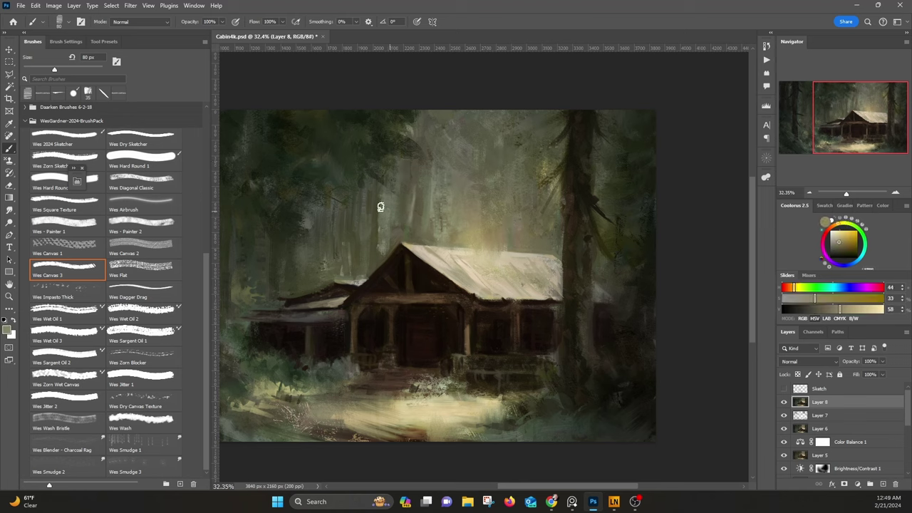
alt+click(408, 227)
alt+click(405, 190)
drag(359, 181, 480, 191)
alt+click(481, 191)
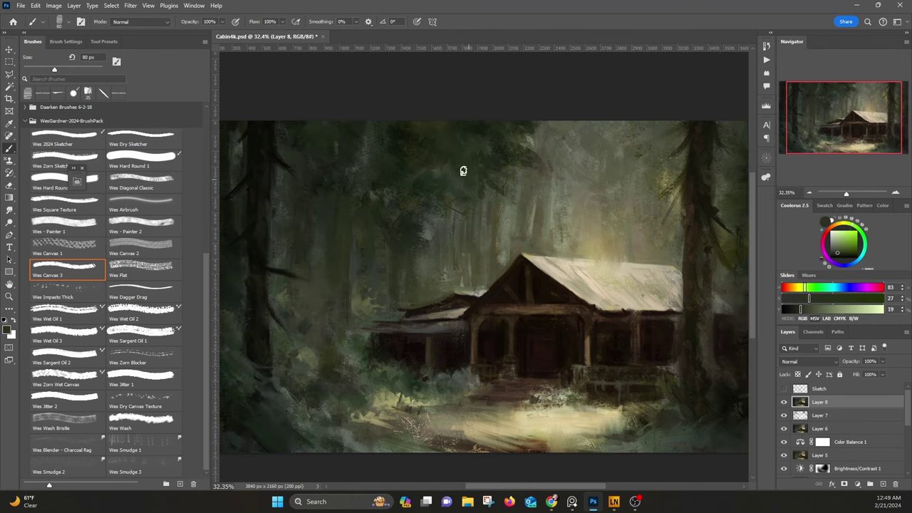
Step: Refine the upper left canopy and the large left tree trunk with sampled dark greens
alt+click(427, 141)
alt+click(356, 160)
alt+click(271, 150)
mouse_move(279, 161)
mouse_down()
mouse_move(279, 184)
mouse_move(297, 185)
mouse_move(272, 238)
mouse_up()
alt+click(277, 155)
alt+click(271, 176)
Step: Paint foliage and soft vertical strokes in the forest beside the left tree trunk with sampled greens
drag(307, 289, 361, 264)
alt+click(311, 232)
alt+click(311, 232)
mouse_move(315, 238)
mouse_down()
mouse_move(320, 284)
mouse_move(324, 265)
mouse_up()
alt+click(312, 234)
alt+click(310, 134)
drag(309, 135, 307, 264)
alt+click(306, 263)
alt+click(275, 93)
Step: Define the shrubs and grass clumps along the clearing's left edge with sampled light and dark greens
alt+click(473, 367)
alt+click(484, 372)
alt+click(496, 354)
alt+click(428, 398)
mouse_move(433, 401)
mouse_down()
mouse_move(454, 395)
mouse_move(409, 393)
mouse_up()
alt+click(443, 399)
Step: Touch up the plants and shadows along the right porch's stone wall with sampled light-green and dark tones
drag(630, 368, 528, 342)
alt+click(528, 342)
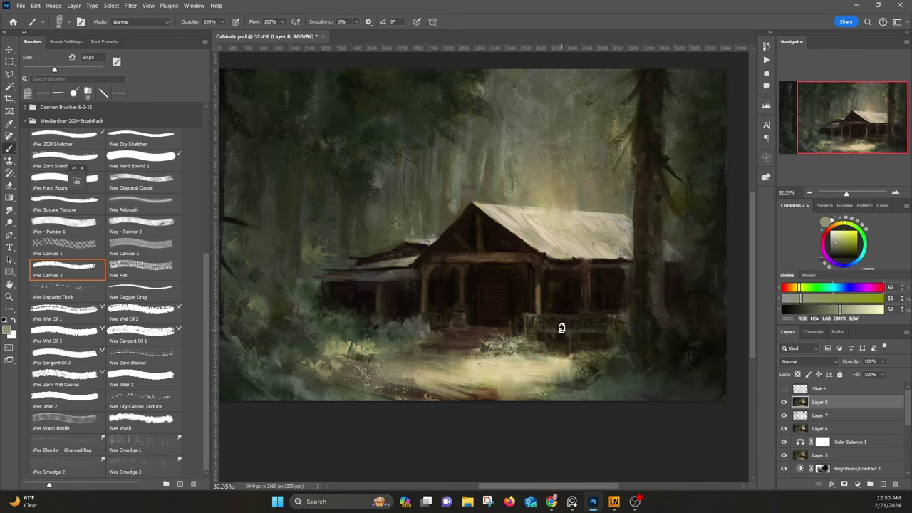
alt+click(612, 317)
drag(509, 238, 625, 240)
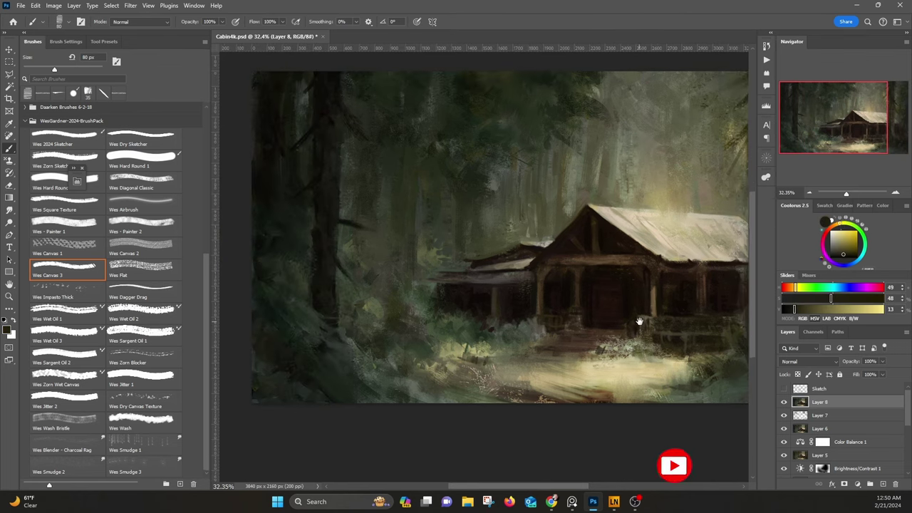
Step: Refine the forest background around the cabin's left annex roof with sampled muted olive greens
alt+click(536, 229)
alt+click(482, 230)
alt+click(478, 252)
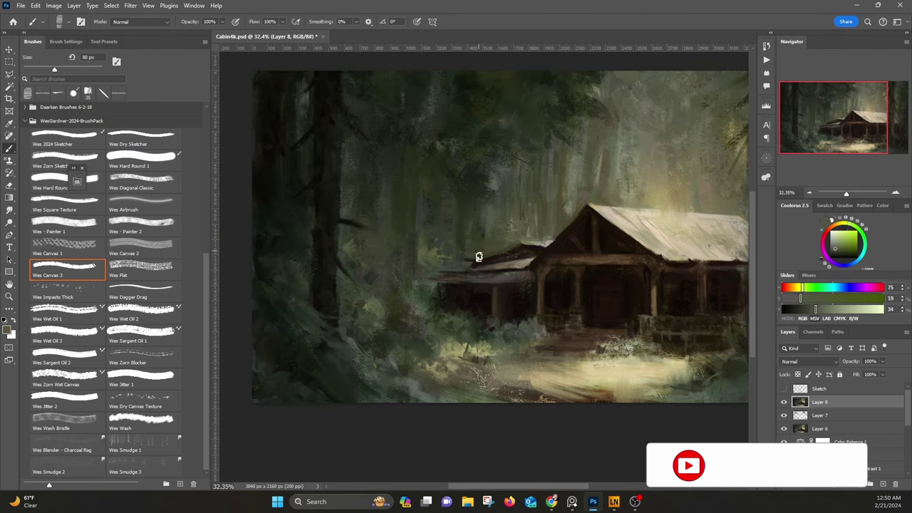
alt+click(486, 220)
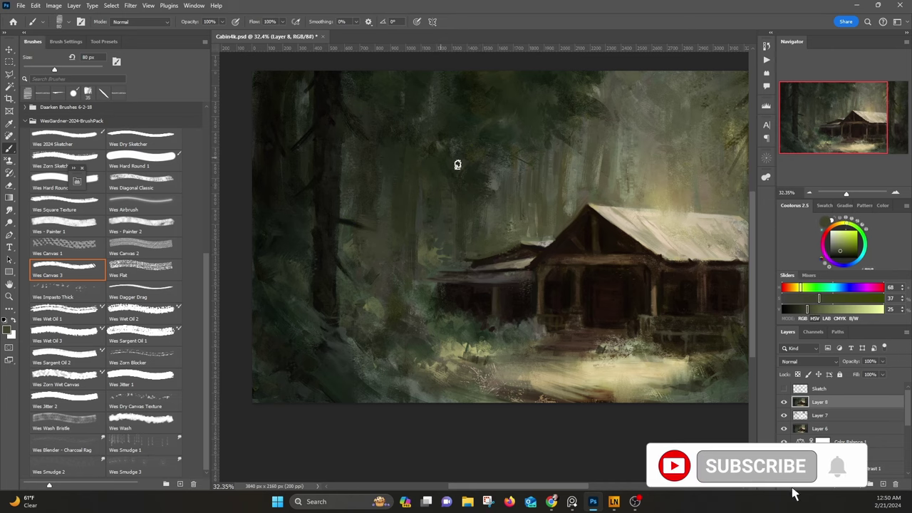
Step: Touch up the upper canopy and the trees beside the large left trunk with sampled dark and grayish greens
alt+click(429, 96)
drag(301, 101, 394, 185)
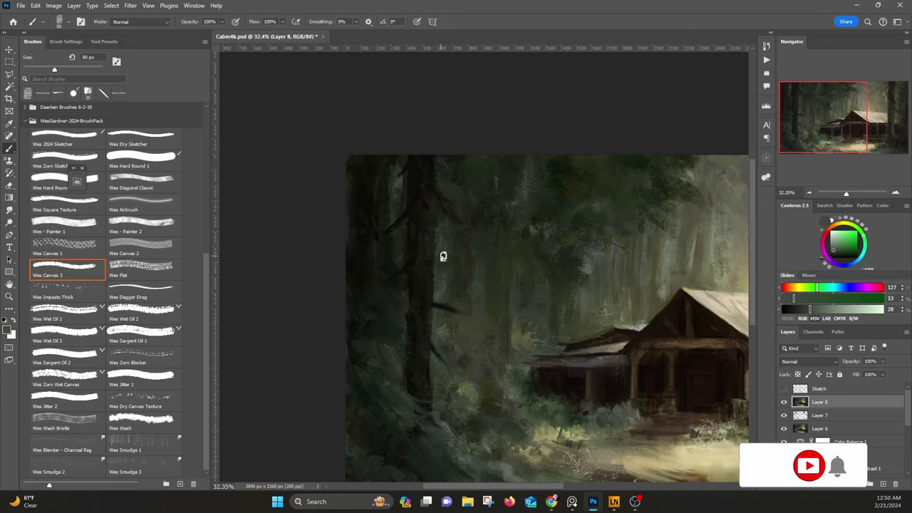
alt+click(507, 182)
drag(475, 189, 474, 170)
alt+click(484, 178)
alt+click(471, 333)
Step: Save the painting and show the whole canvas enlarged with the interface panels hidden
scroll(306, 247, down, 3)
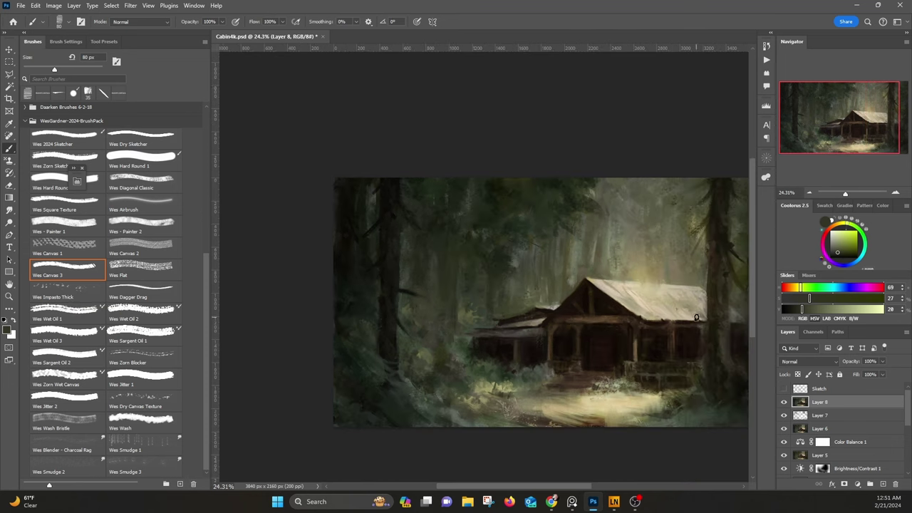
drag(573, 242, 493, 215)
click(21, 6)
key(Escape)
key(Tab)
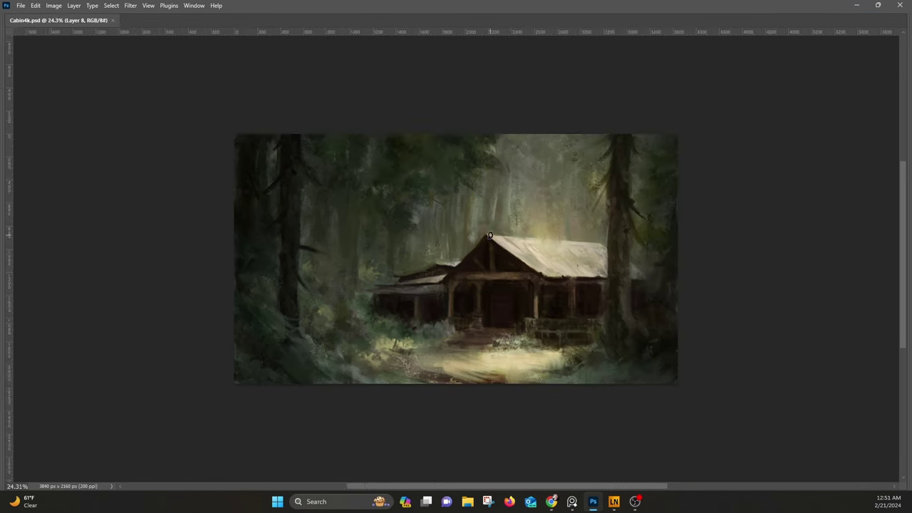
scroll(476, 256, up, 3)
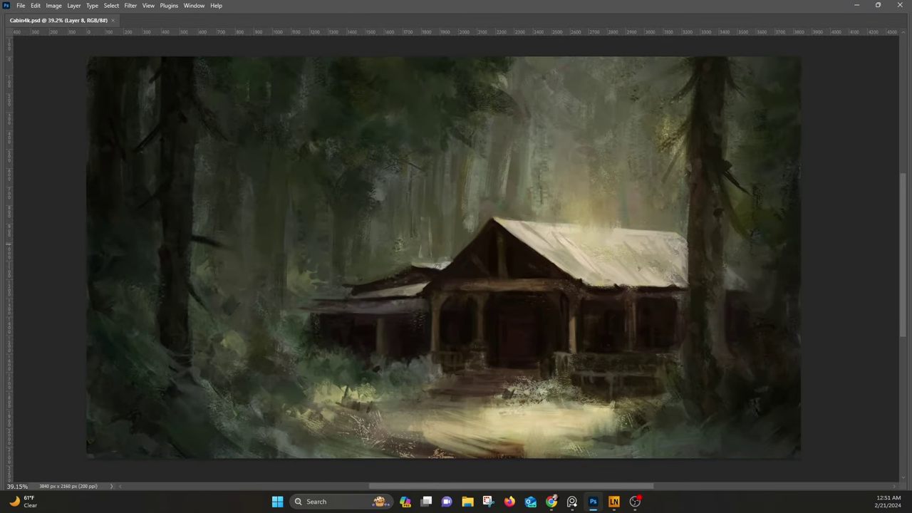